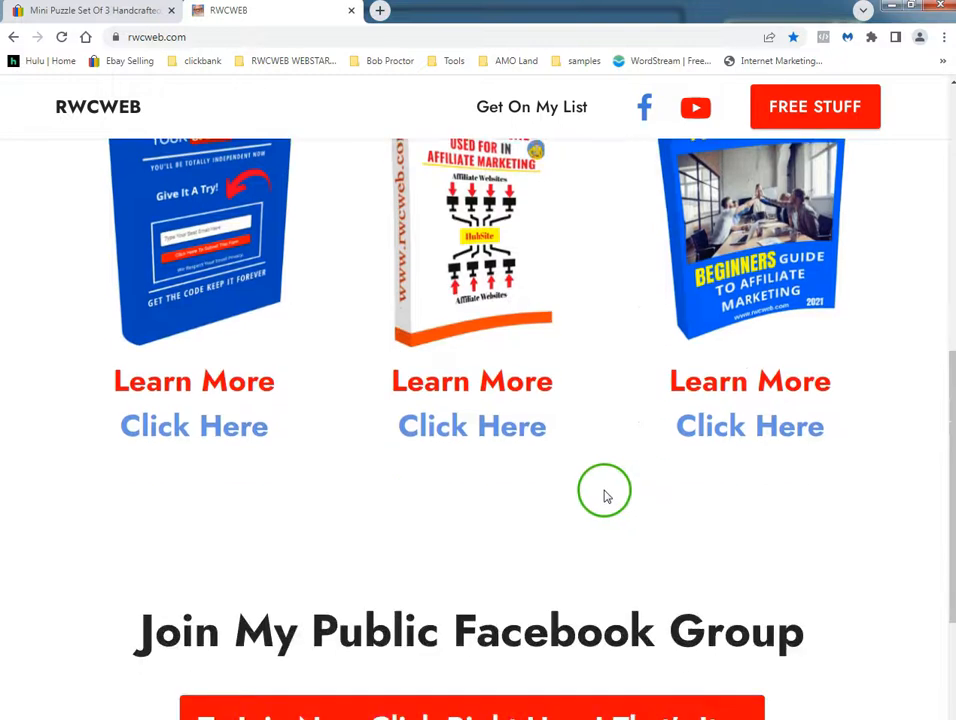
Switch to the eBay listing of the wooden mini puzzle set and review its item specifics and description.
scroll(578, 495, up, 5)
scroll(578, 493, up, 4)
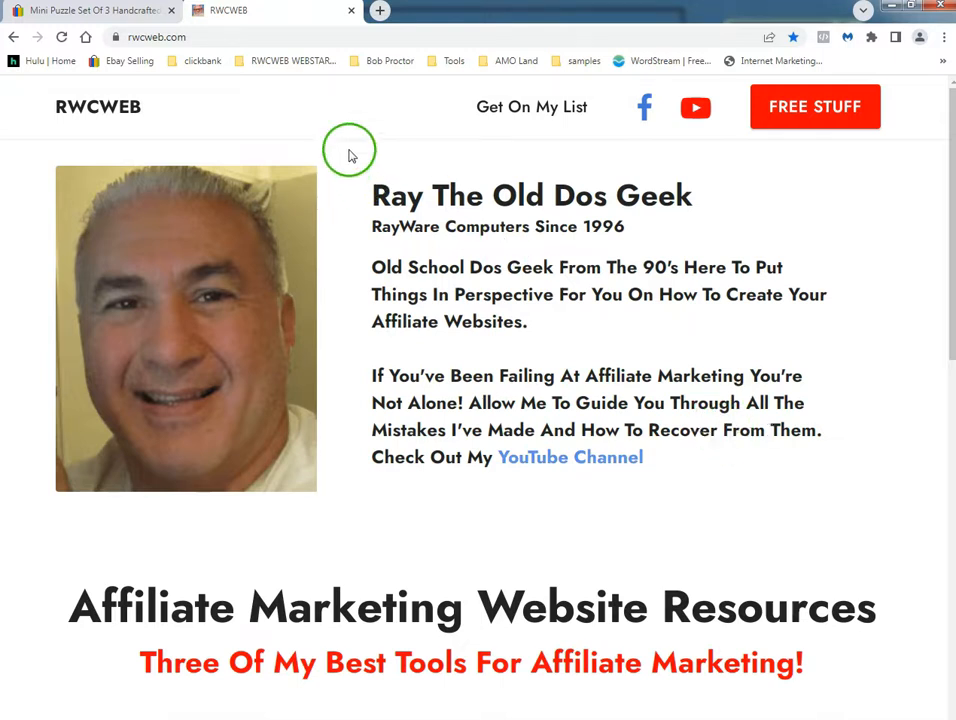
click(110, 18)
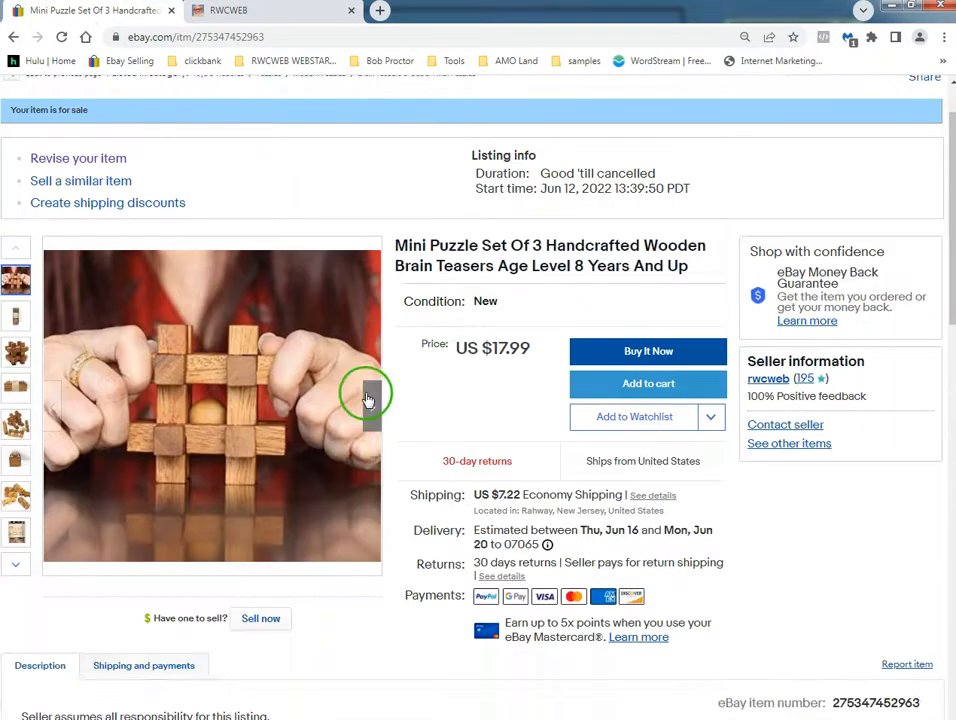
scroll(370, 390, down, 6)
scroll(353, 402, down, 2)
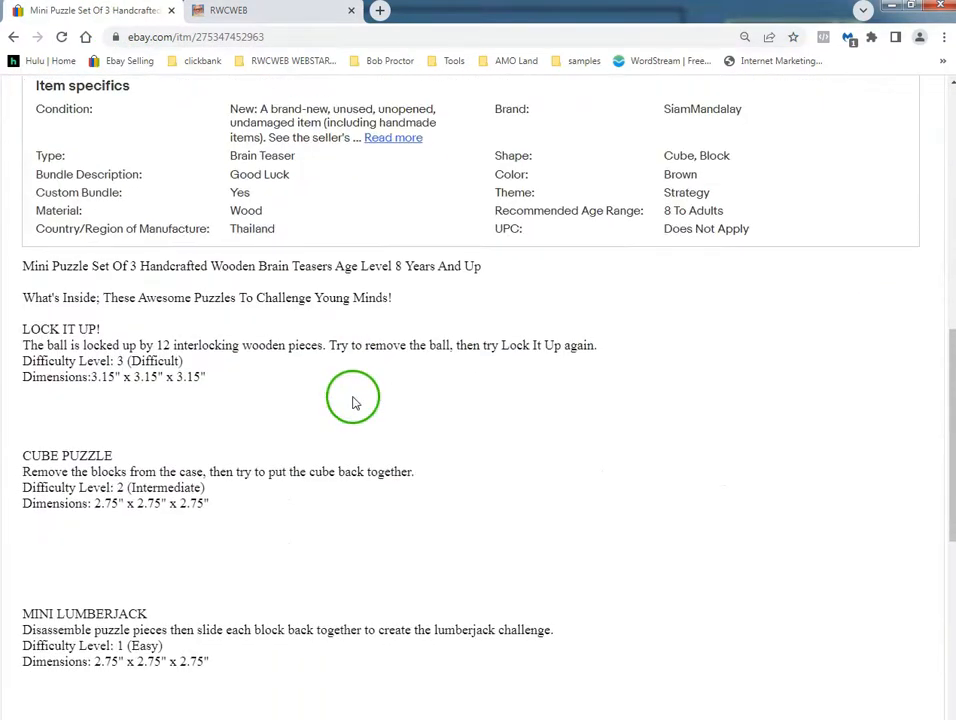
scroll(500, 430, down, 2)
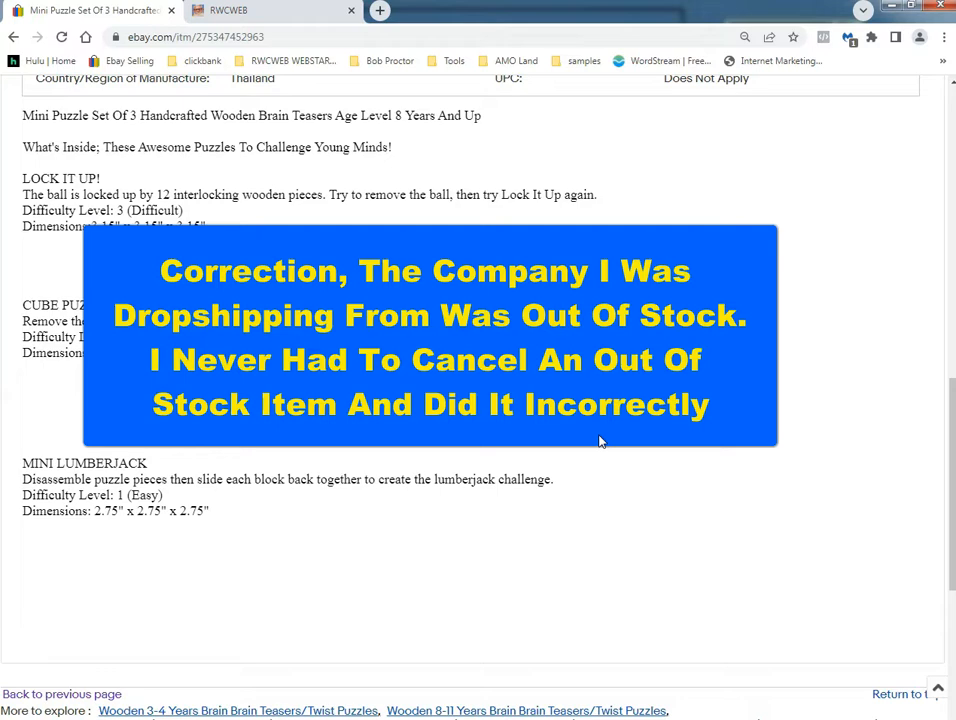
scroll(600, 441, up, 15)
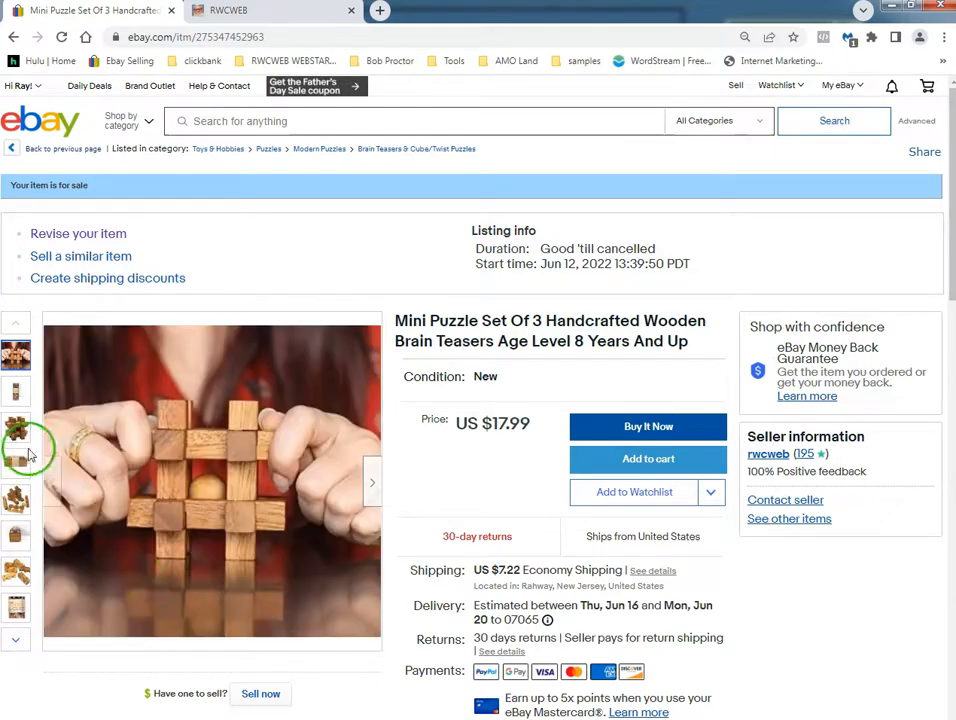
scroll(207, 533, down, 6)
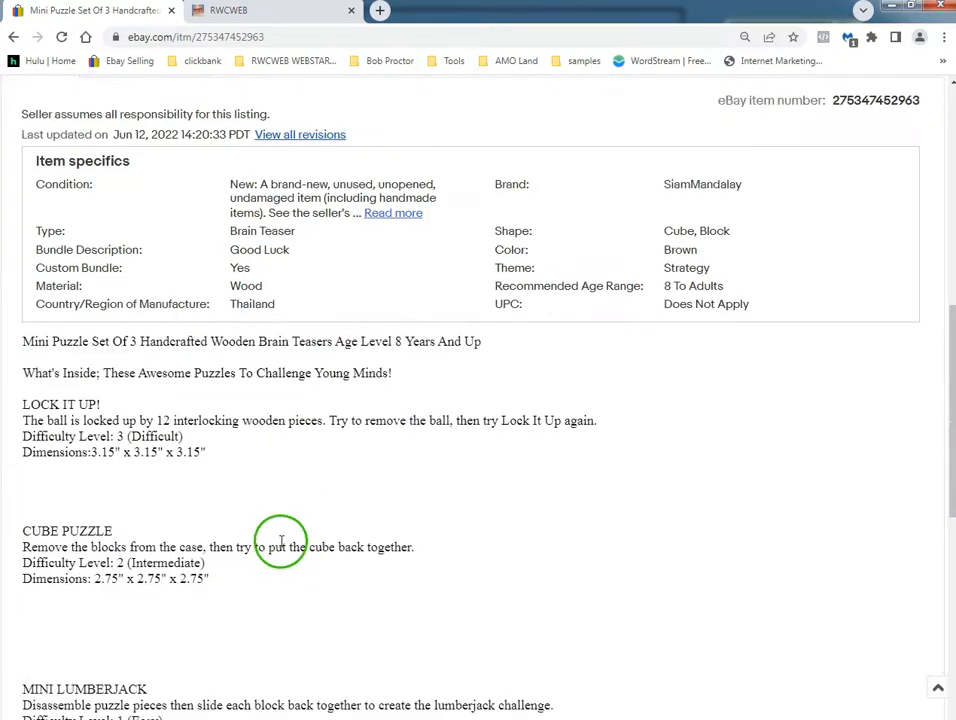
scroll(296, 507, up, 5)
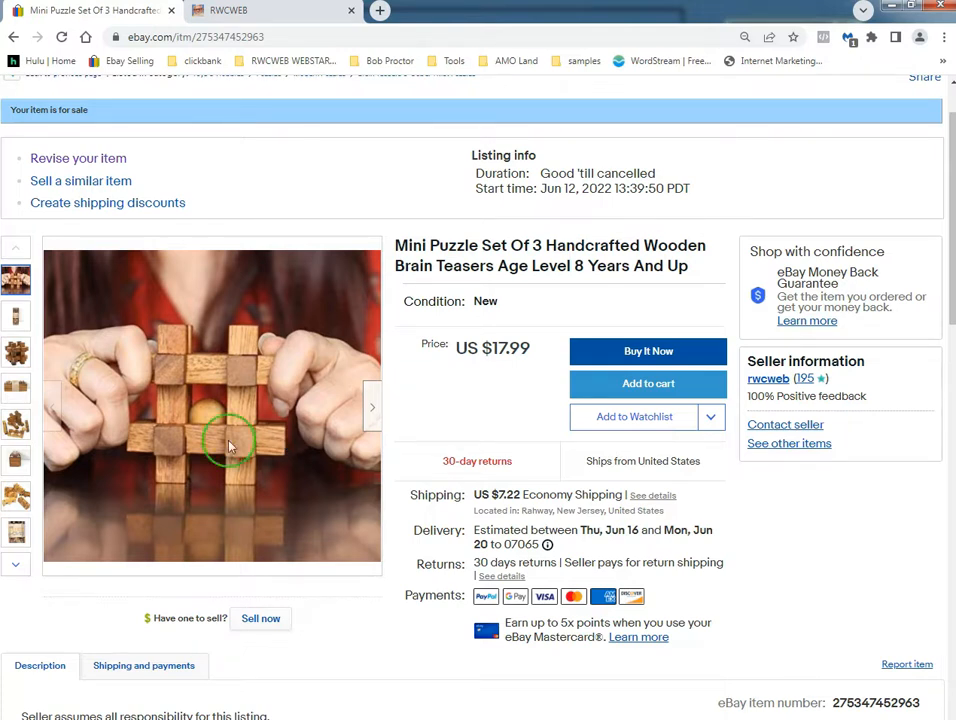
Show the listing photo of the assembled interlocking-block puzzle and compare it with the puzzle descriptions.
click(16, 357)
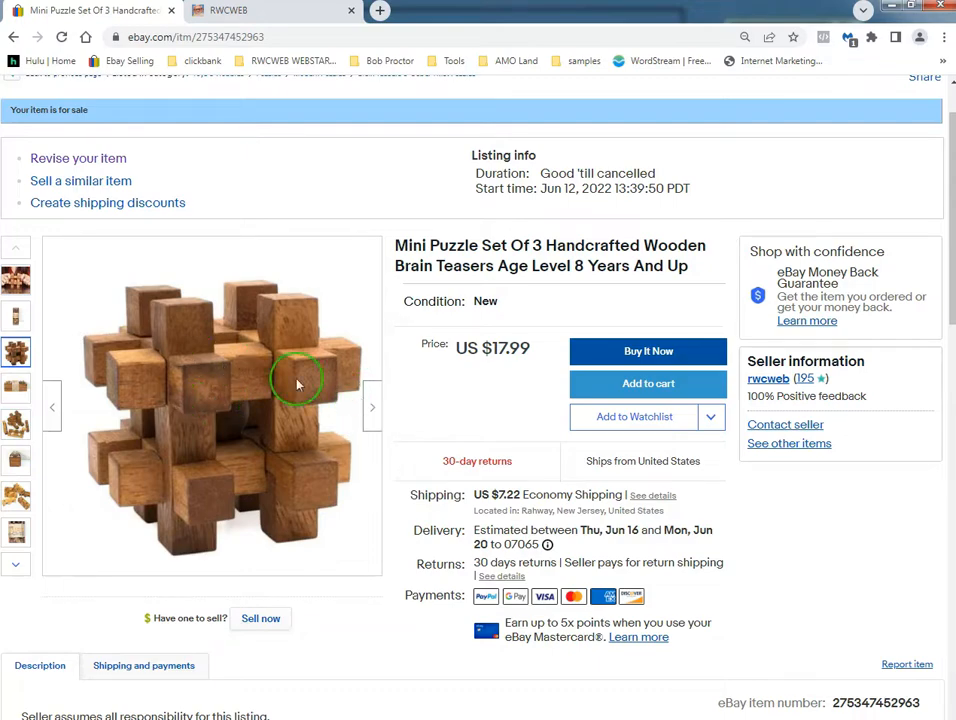
scroll(300, 400, down, 3)
scroll(386, 489, down, 4)
scroll(371, 484, up, 5)
scroll(265, 476, up, 1)
scroll(247, 487, down, 4)
scroll(245, 486, down, 2)
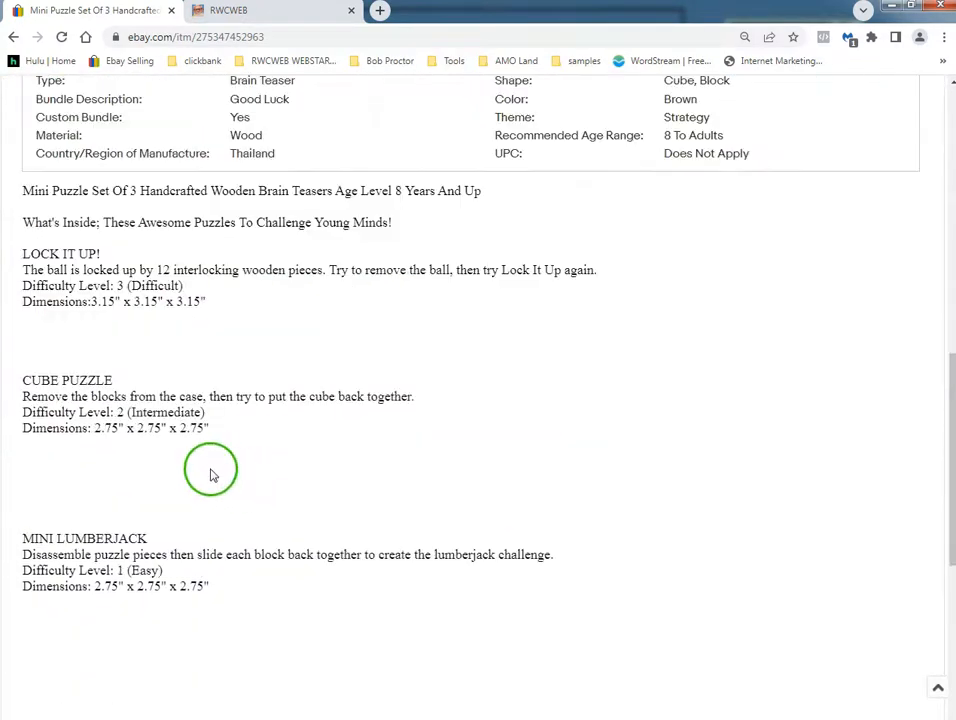
scroll(209, 472, up, 1)
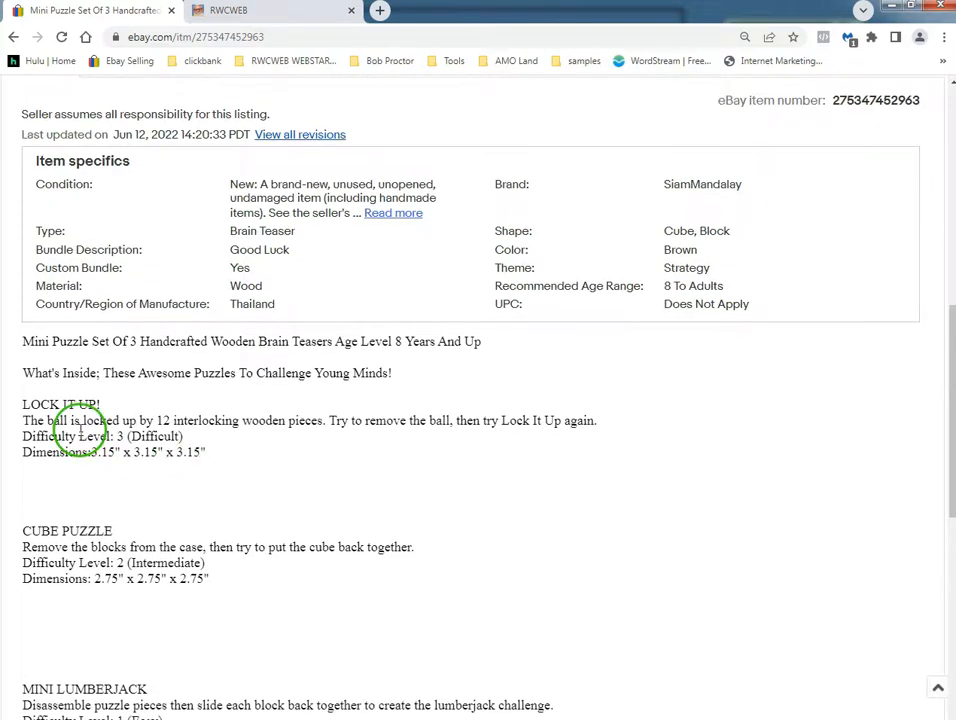
scroll(100, 420, up, 5)
Show the photo of the boxed puzzle set and examine the text sections for Lock It Up, Cube Puzzle and Mini Lumberjack.
click(20, 245)
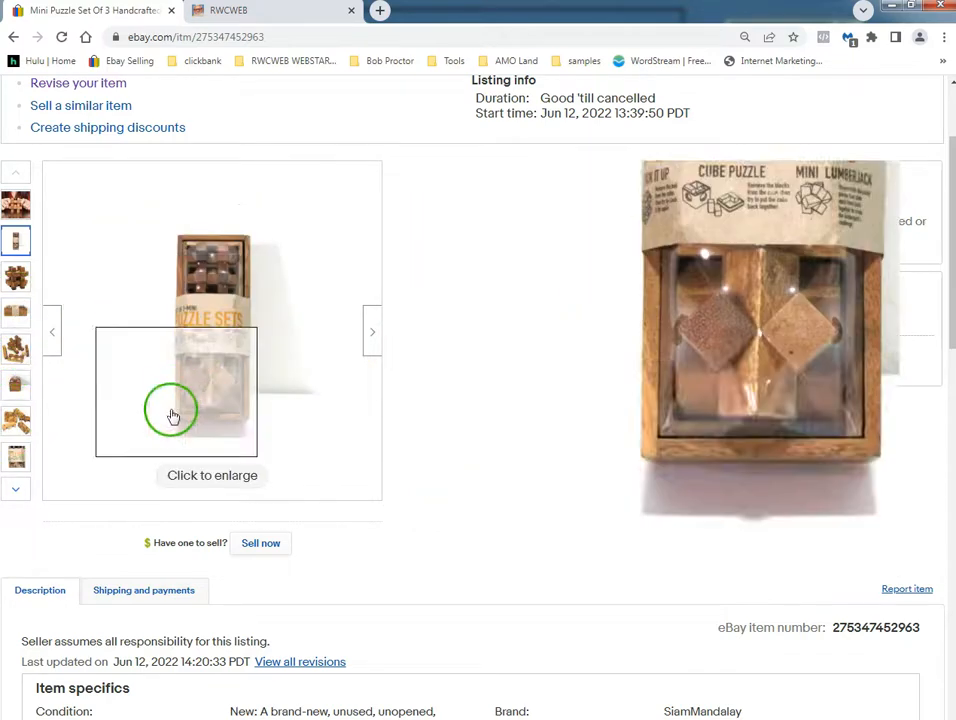
scroll(313, 566, down, 6)
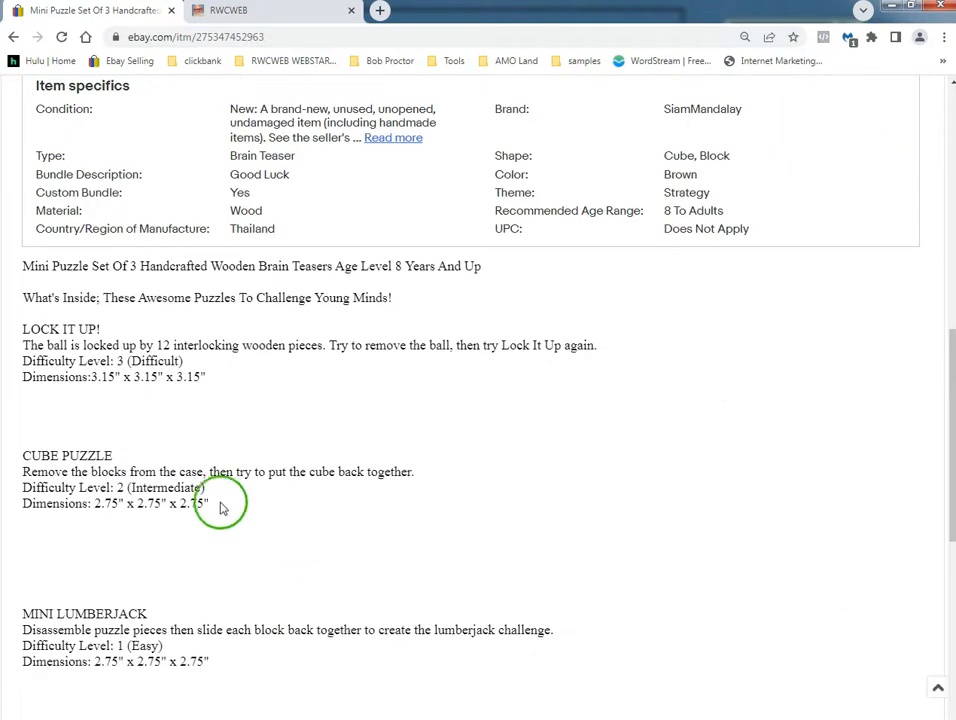
click(53, 397)
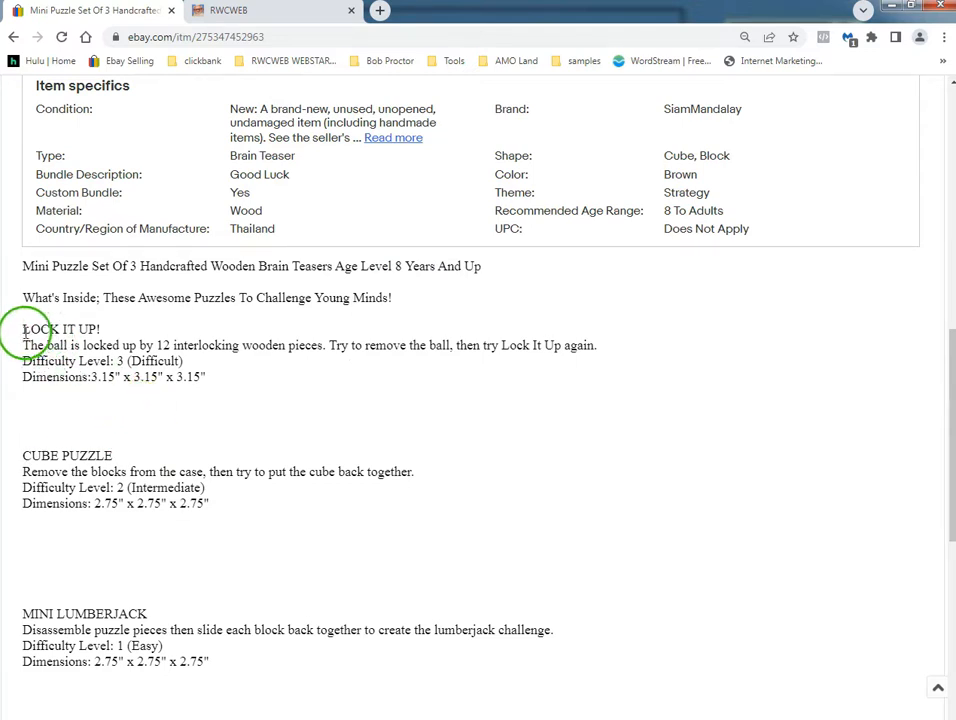
scroll(128, 432, up, 6)
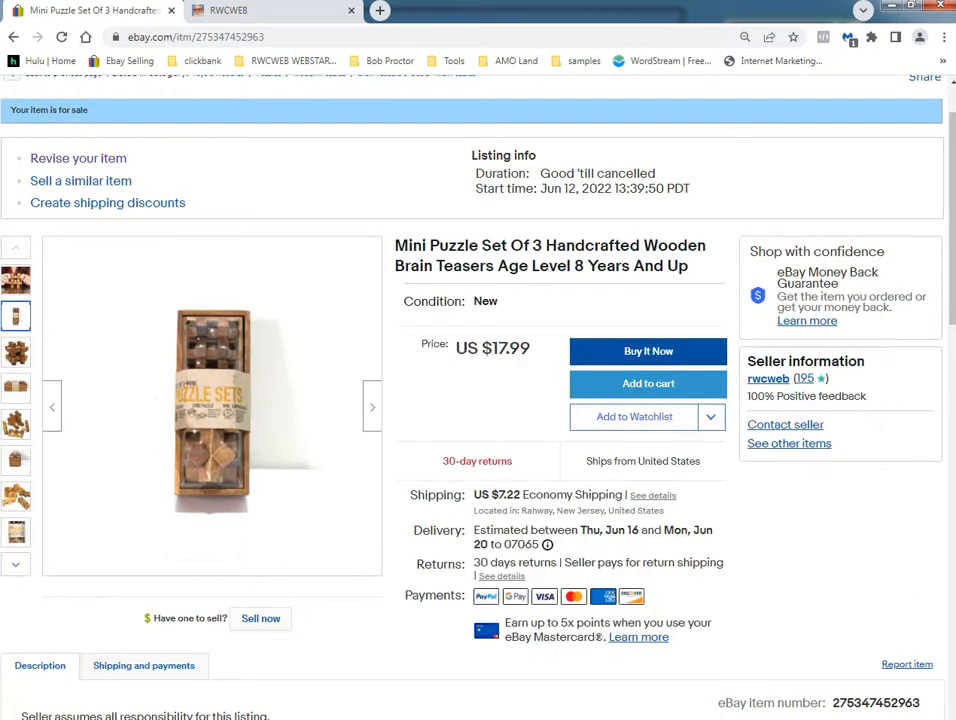
mouse_move(12, 515)
scroll(14, 514, down, 1)
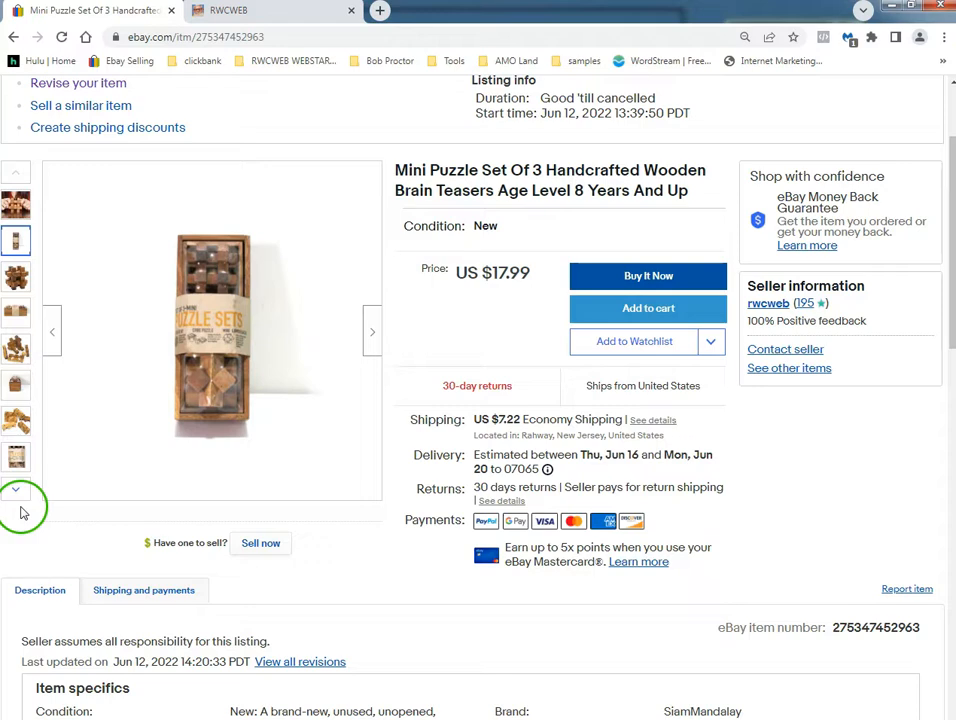
scroll(32, 510, down, 3)
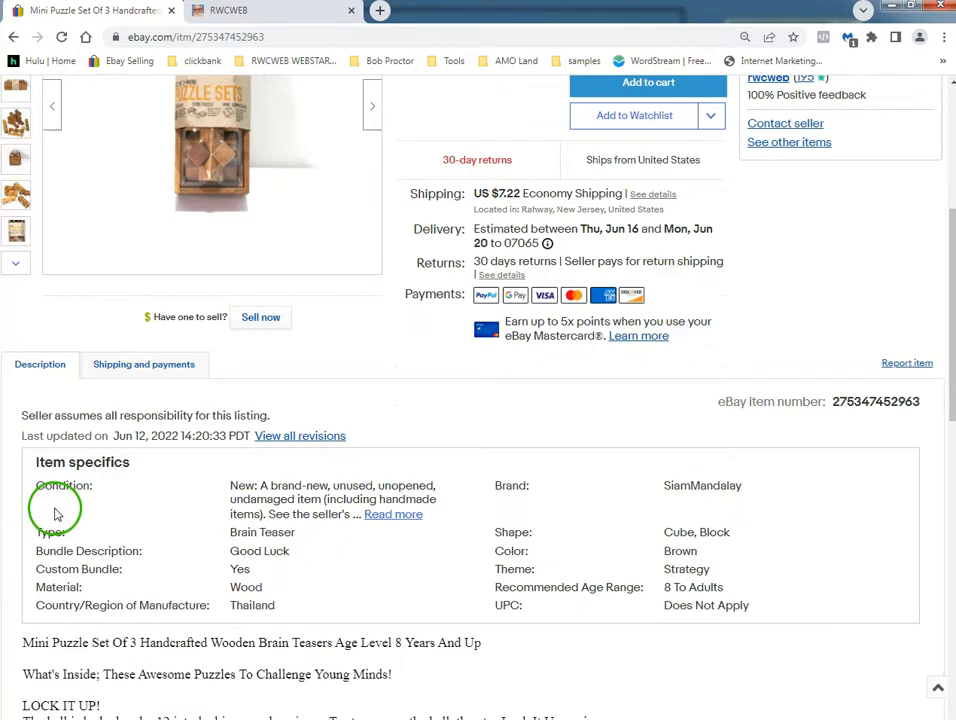
scroll(55, 512, down, 3)
scroll(55, 509, up, 5)
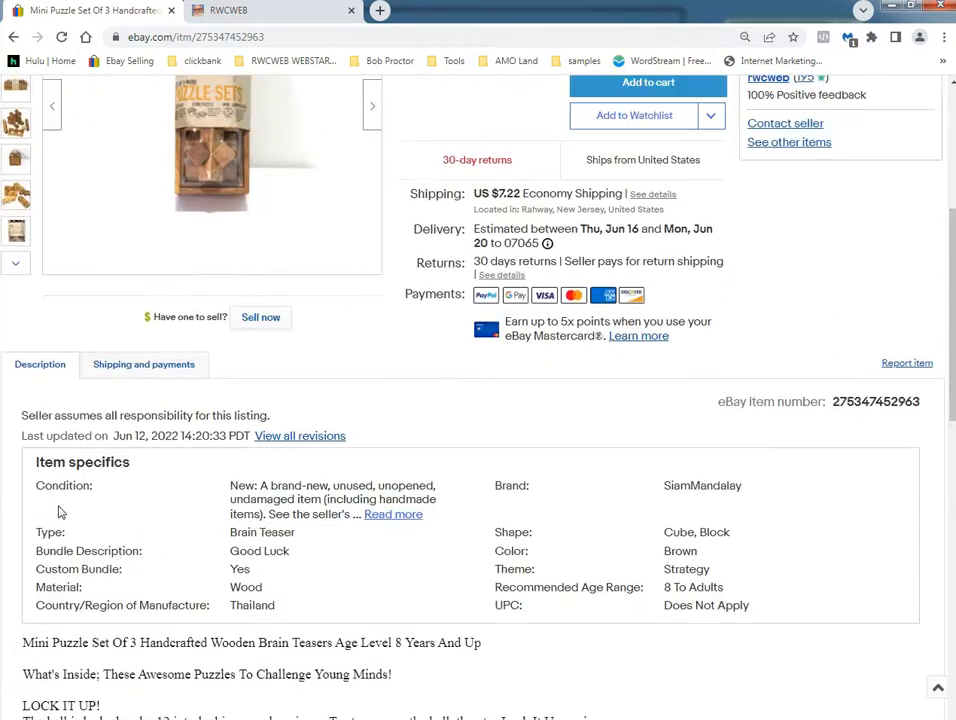
scroll(64, 420, up, 2)
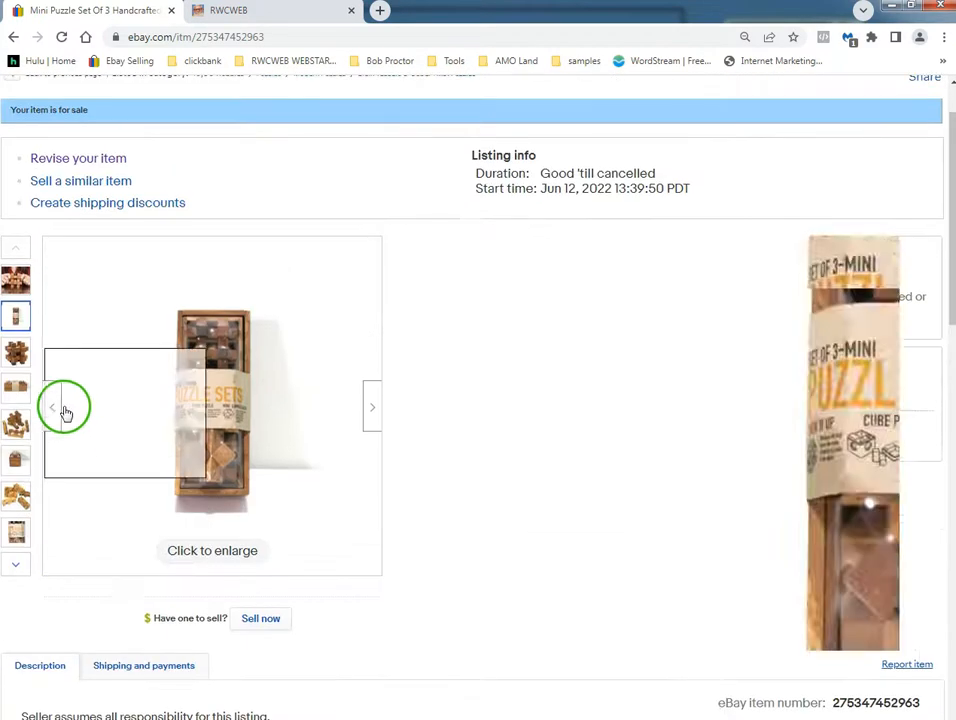
click(16, 425)
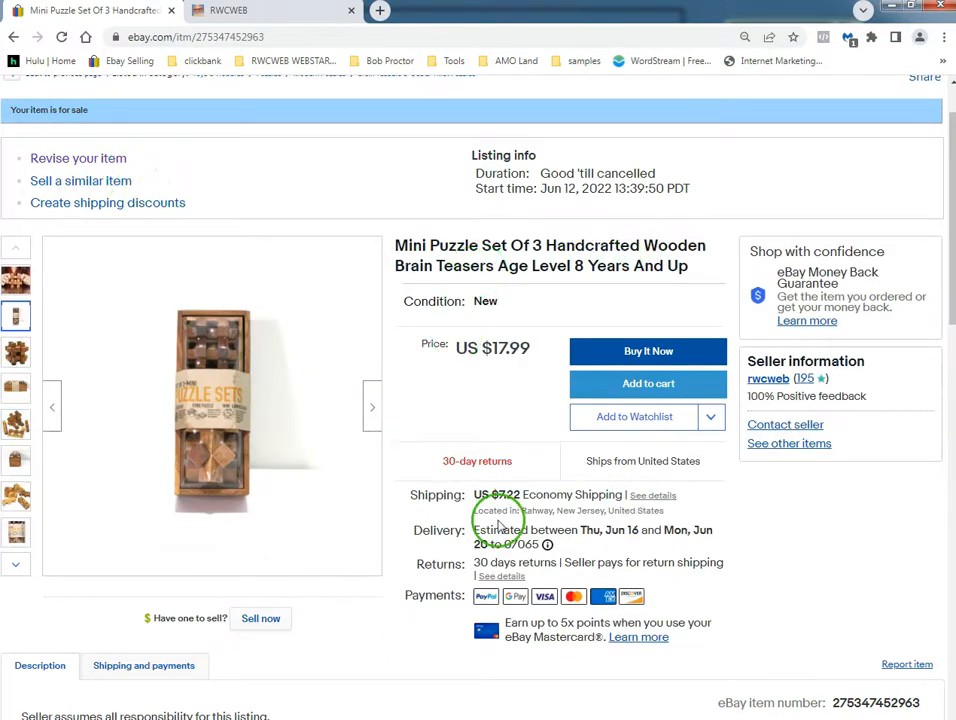
scroll(551, 544, down, 5)
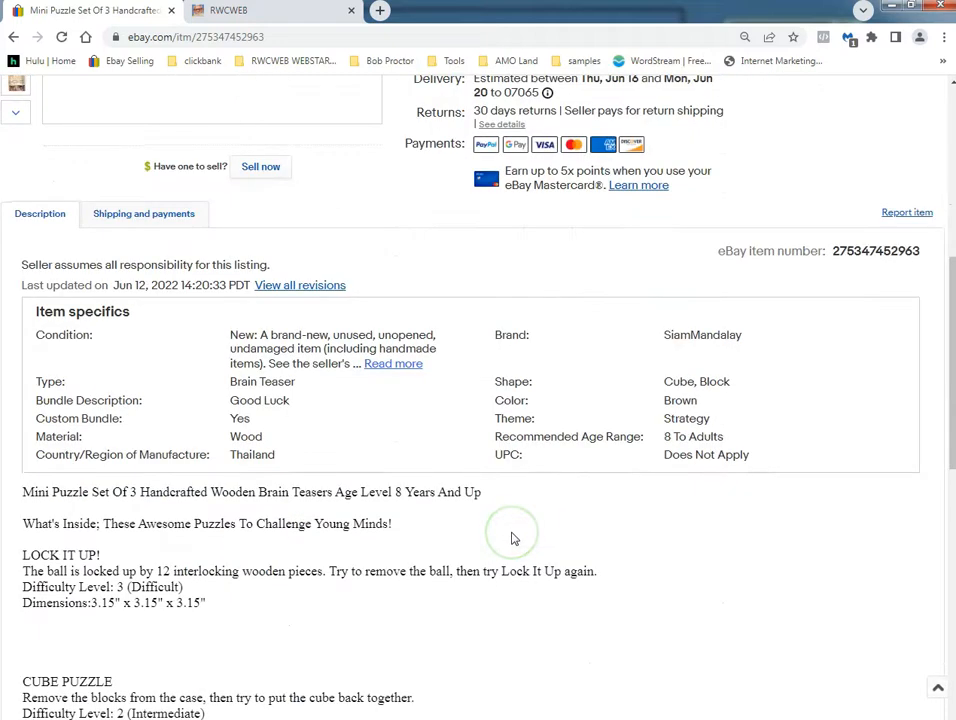
scroll(500, 538, up, 3)
scroll(423, 538, down, 4)
scroll(351, 556, down, 1)
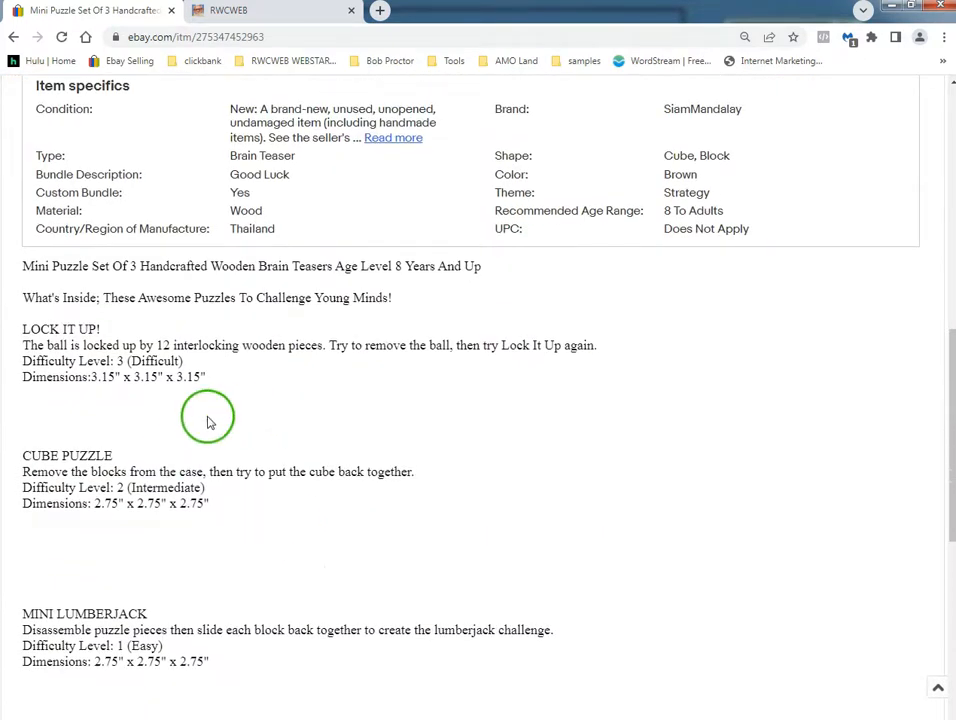
scroll(406, 490, down, 2)
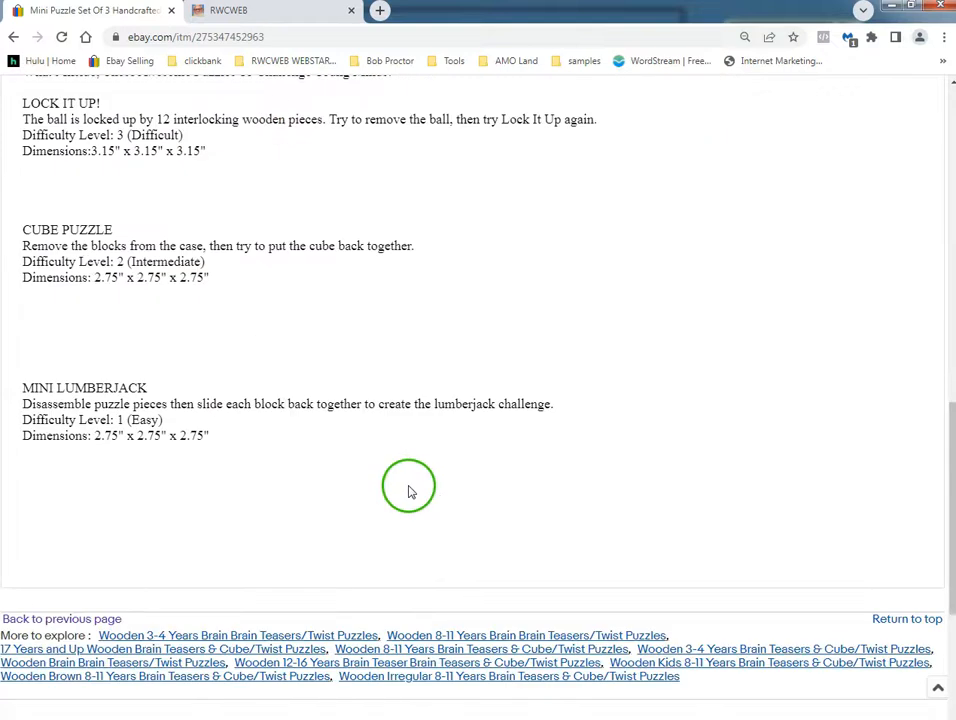
scroll(408, 491, up, 5)
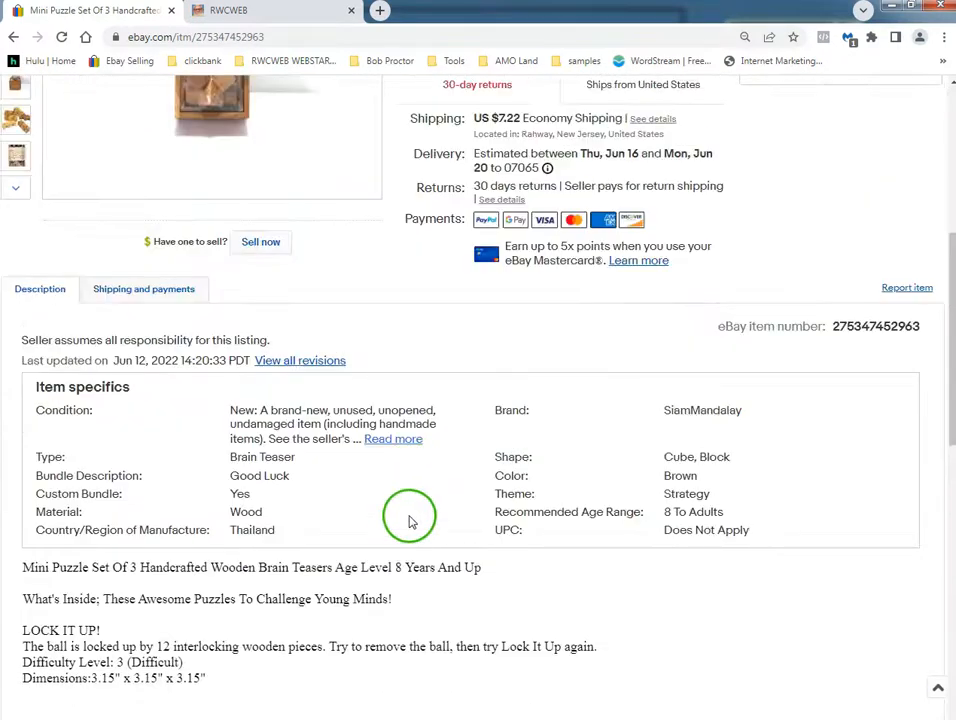
scroll(408, 521, up, 3)
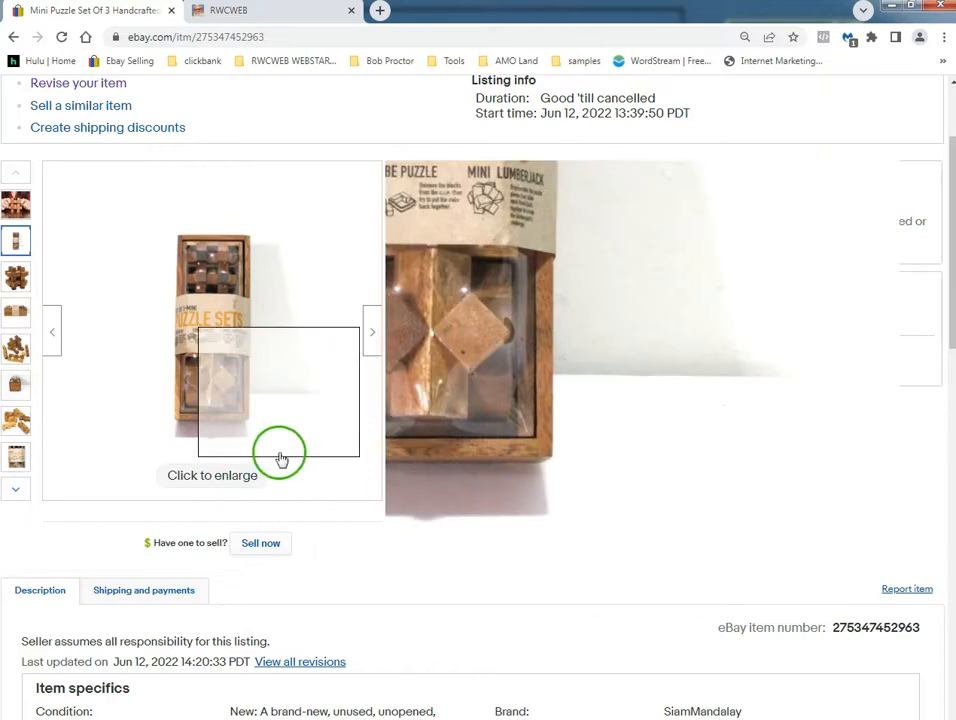
scroll(132, 495, down, 5)
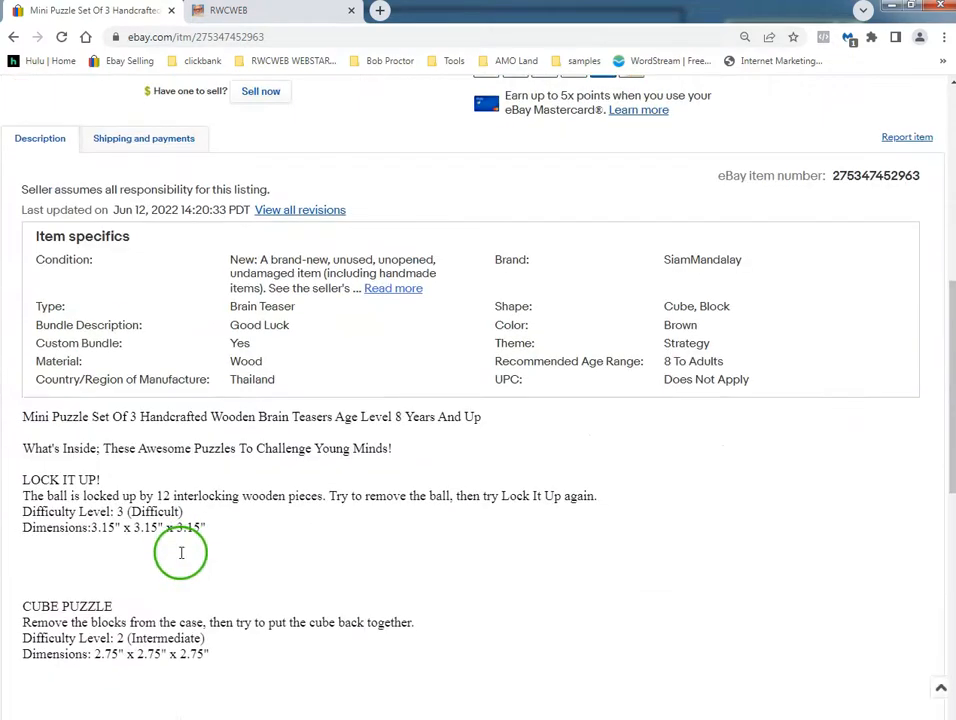
scroll(104, 500, up, 5)
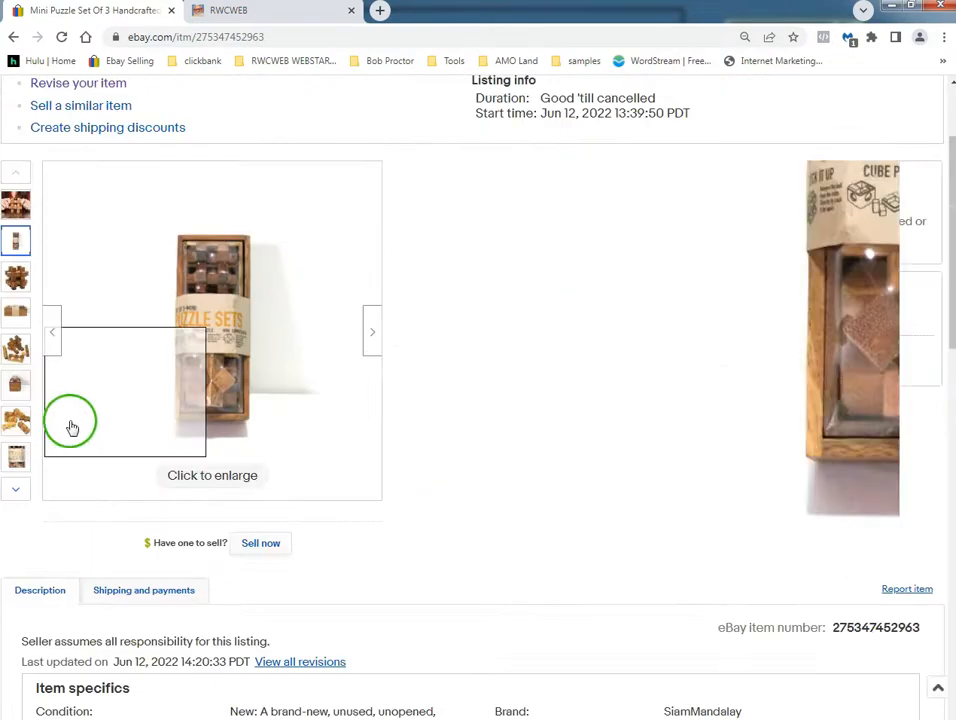
Copy the image address of the listing photo showing the assembled interlocking-block puzzle.
click(16, 277)
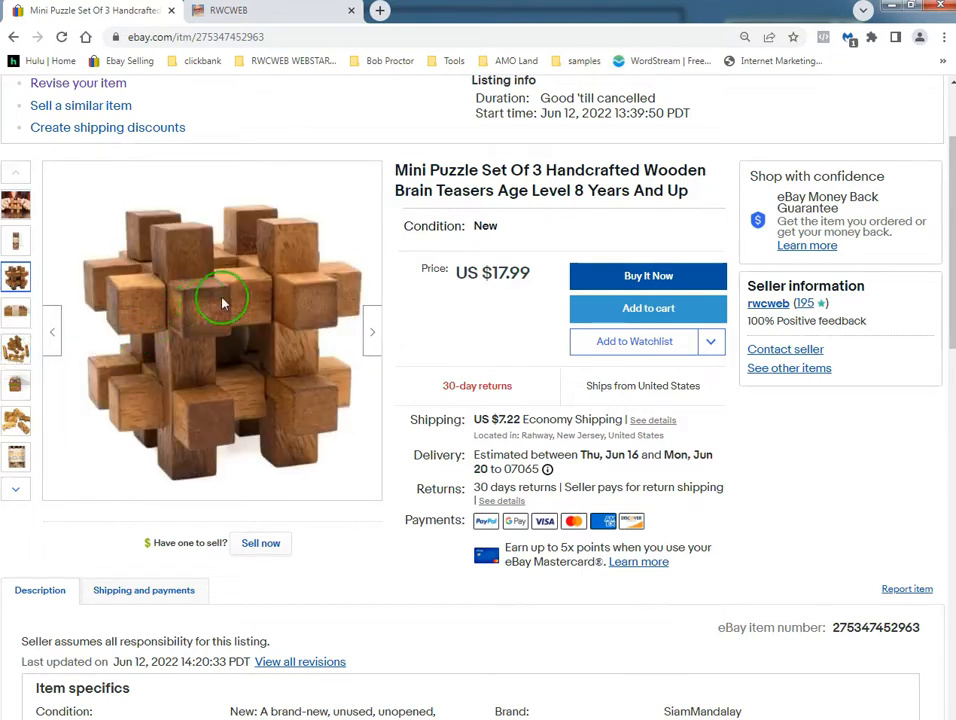
right_click(224, 302)
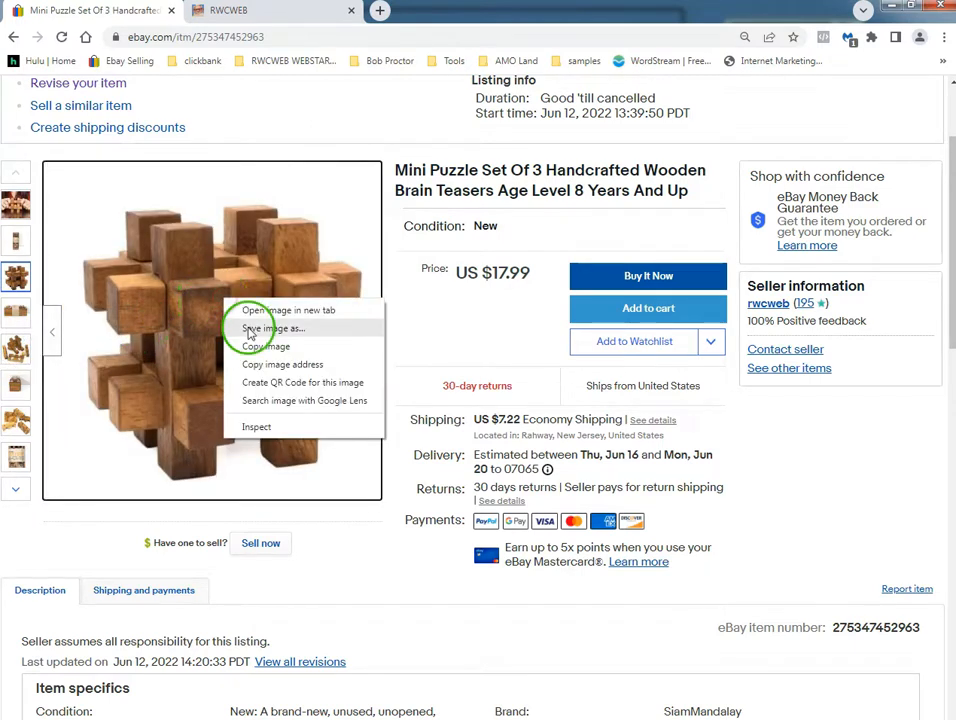
click(266, 366)
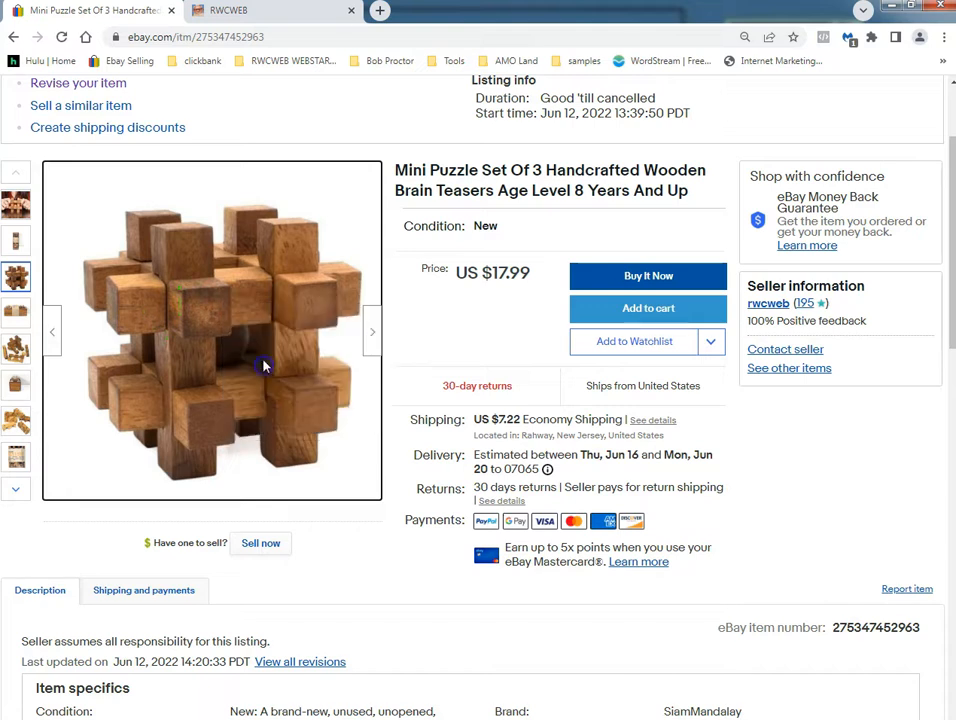
Open the bookmarked HTML EDITOR.in full editor page in a new browser tab.
click(455, 61)
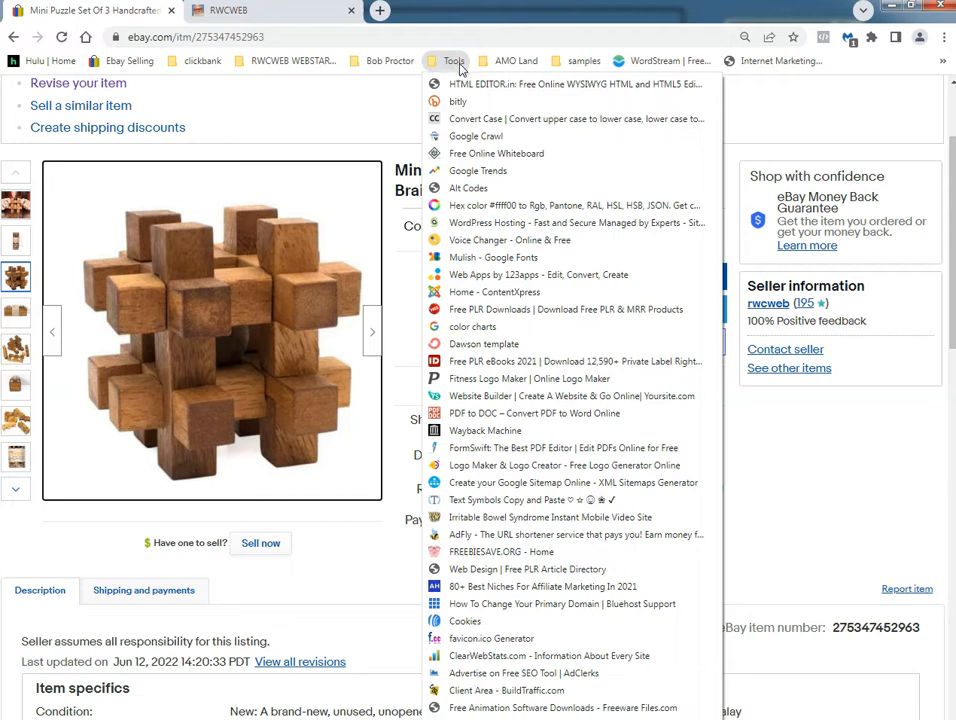
click(466, 82)
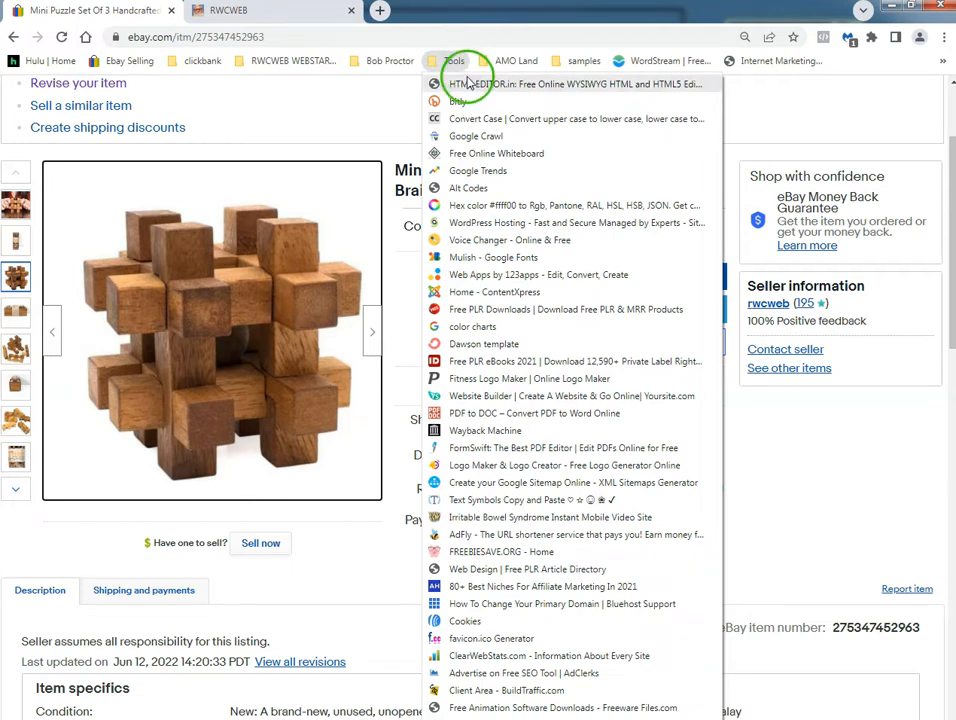
click(380, 11)
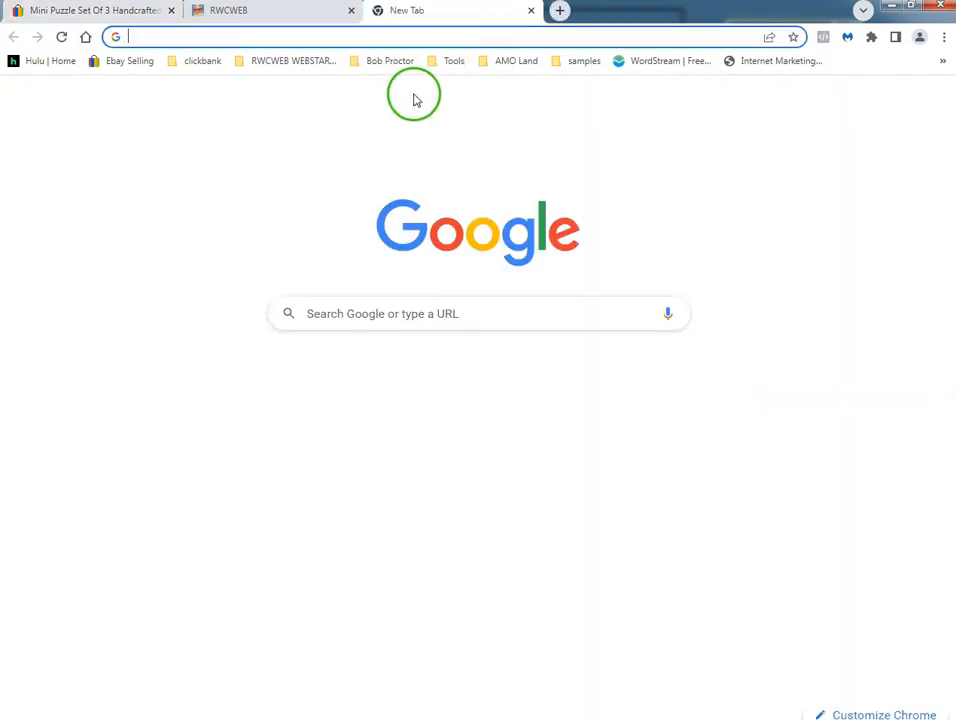
click(450, 63)
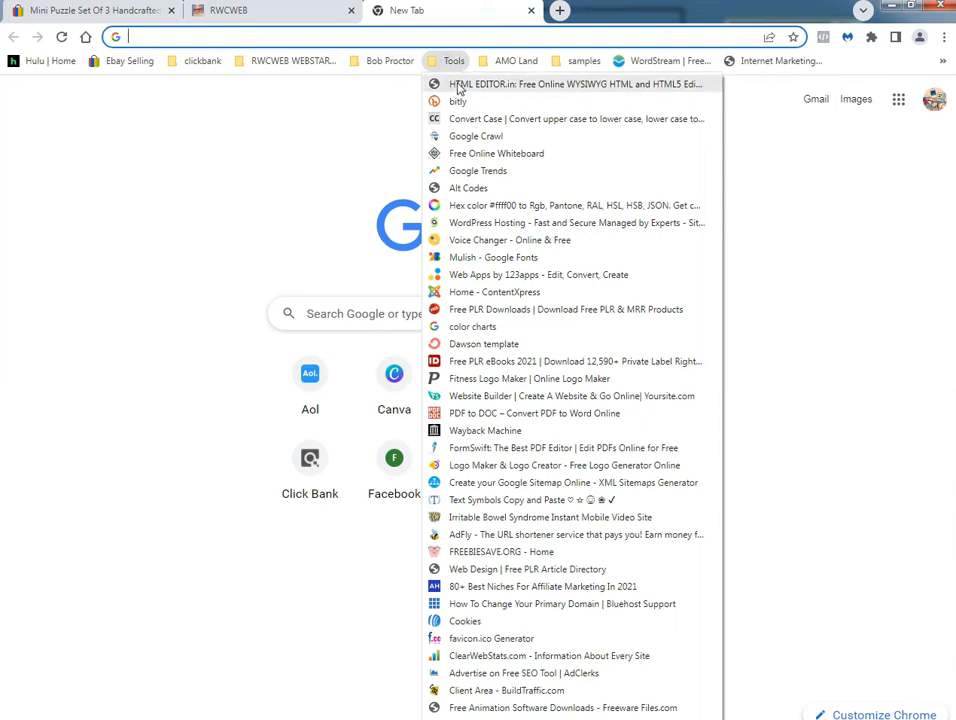
click(458, 85)
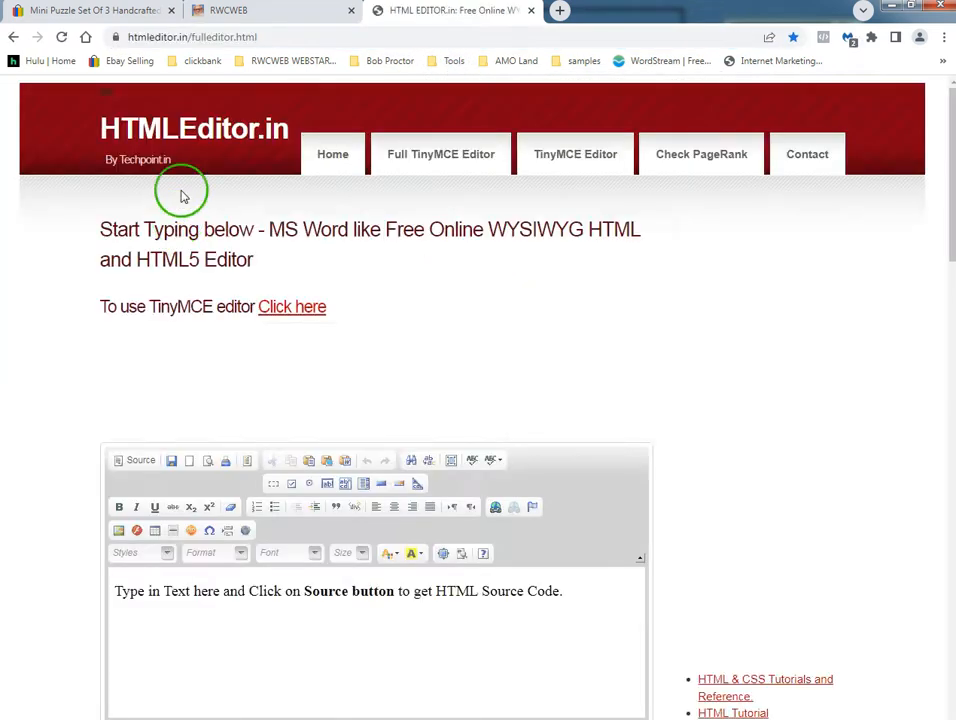
scroll(455, 400, down, 1)
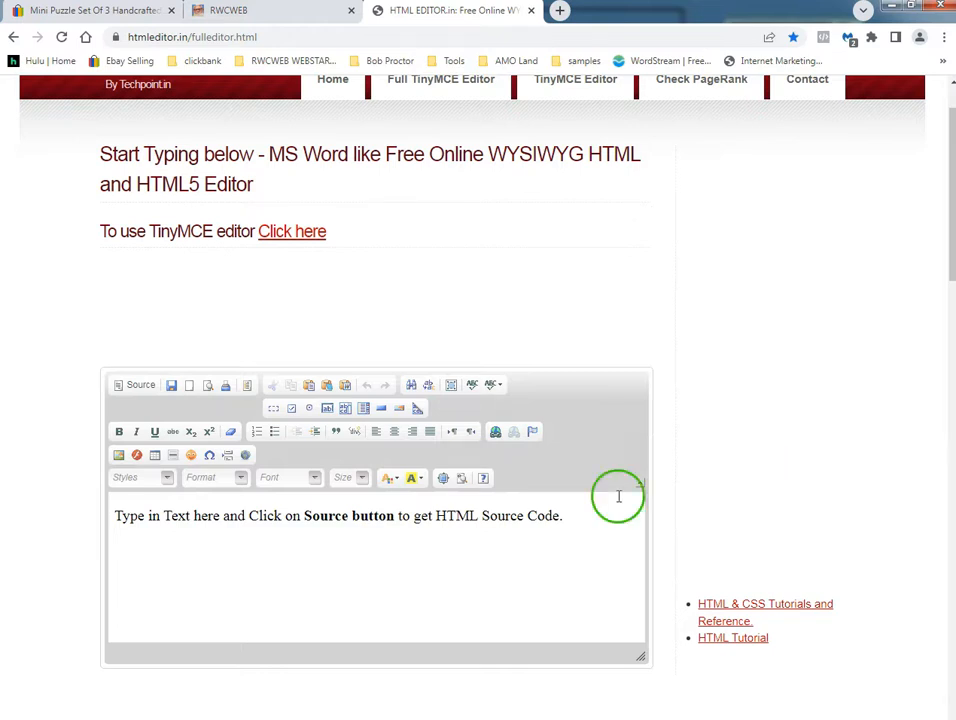
Maximize the HTML editor and delete its placeholder text.
click(444, 482)
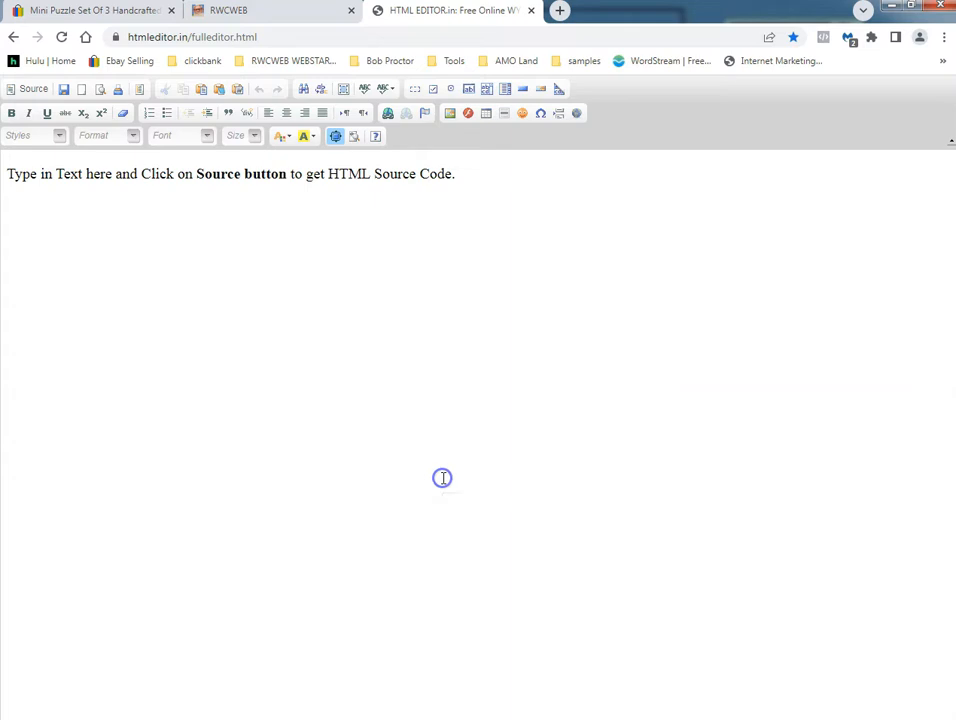
drag(470, 177, 9, 169)
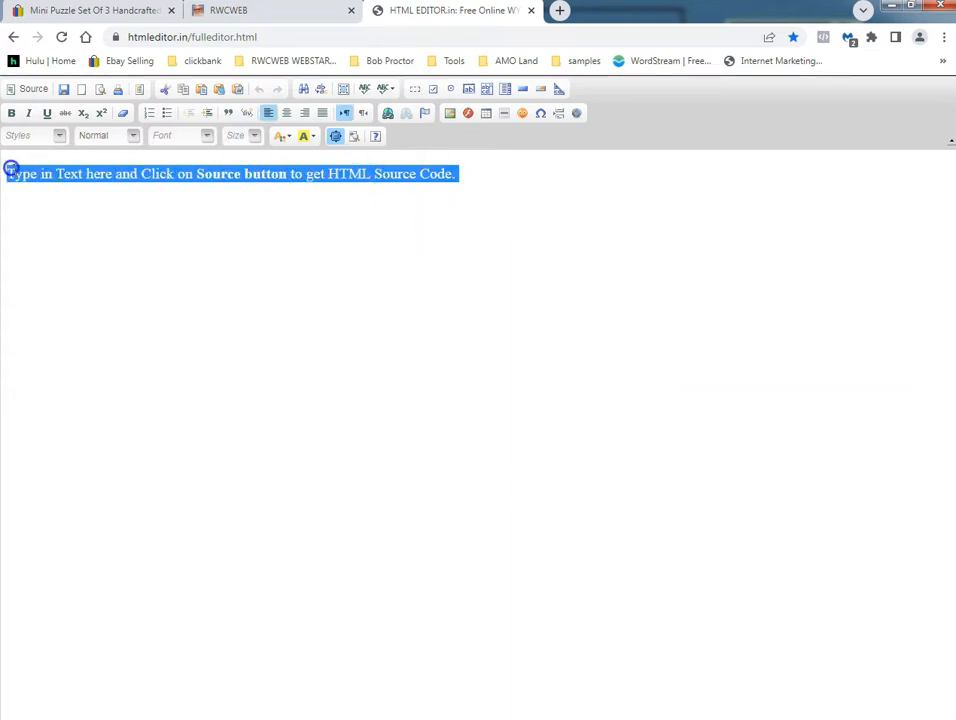
key(BackSpace)
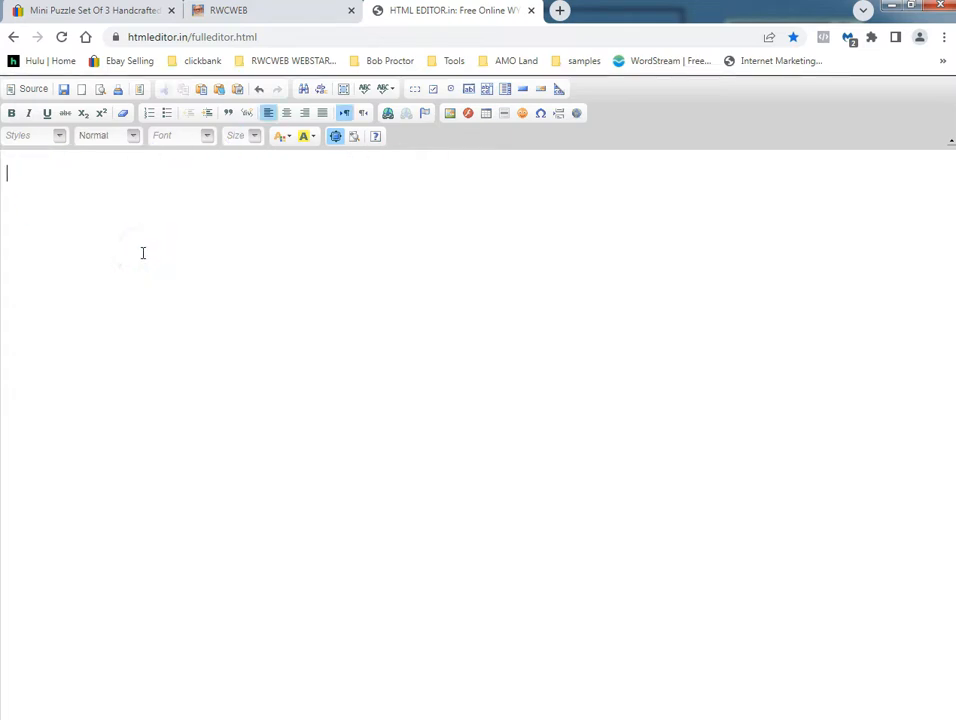
Insert the interlocking-block puzzle photo into the empty editor from its copied image address, with the width set to 400.
click(450, 115)
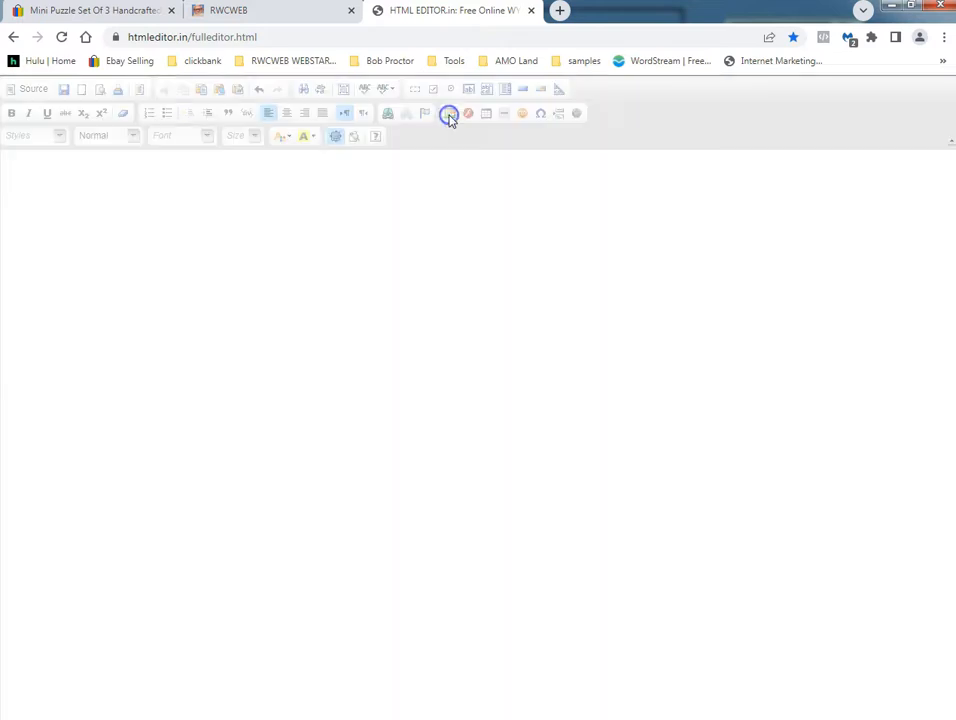
click(637, 244)
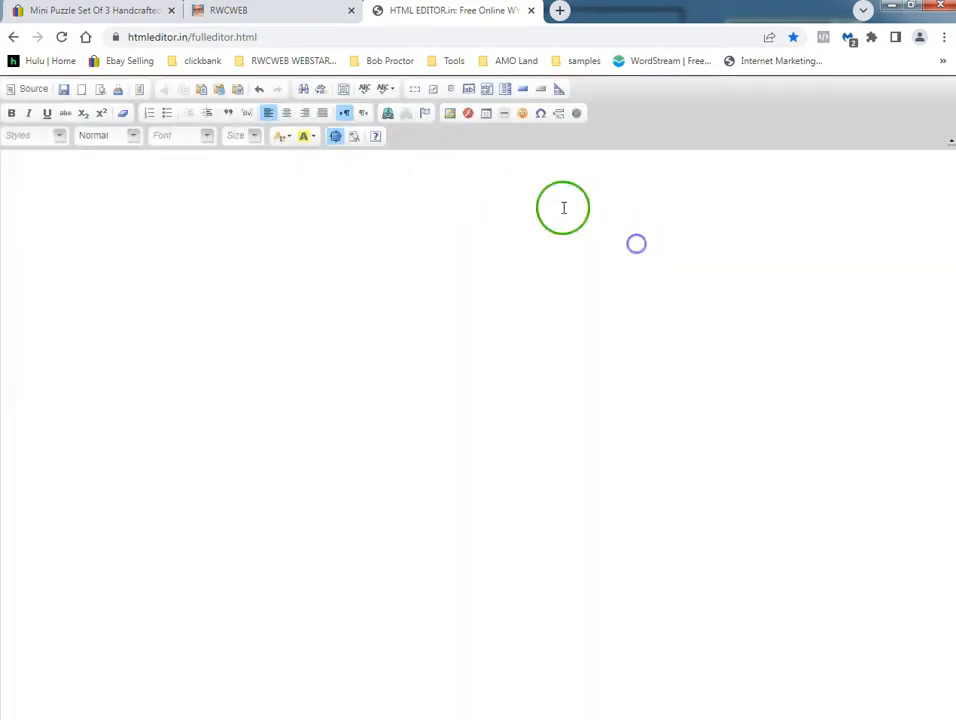
click(449, 114)
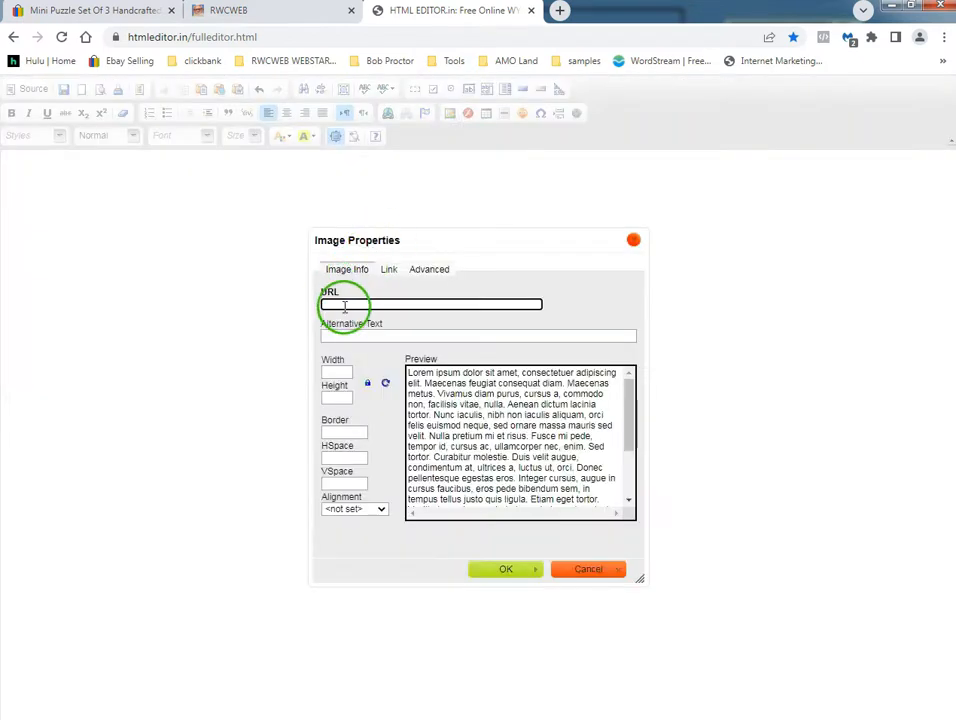
click(346, 304)
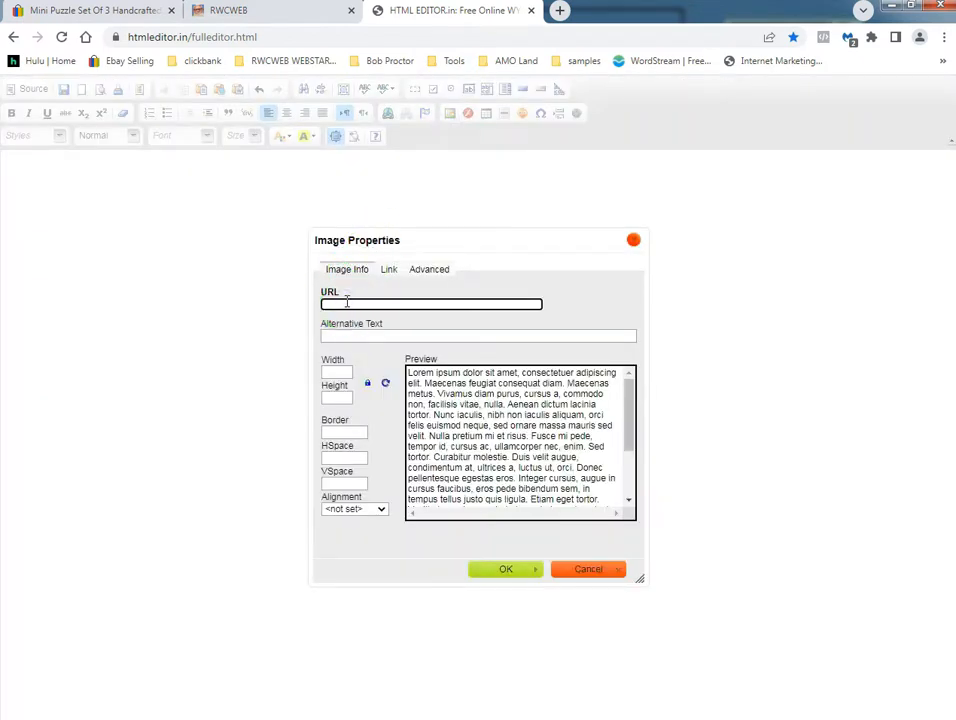
right_click(346, 304)
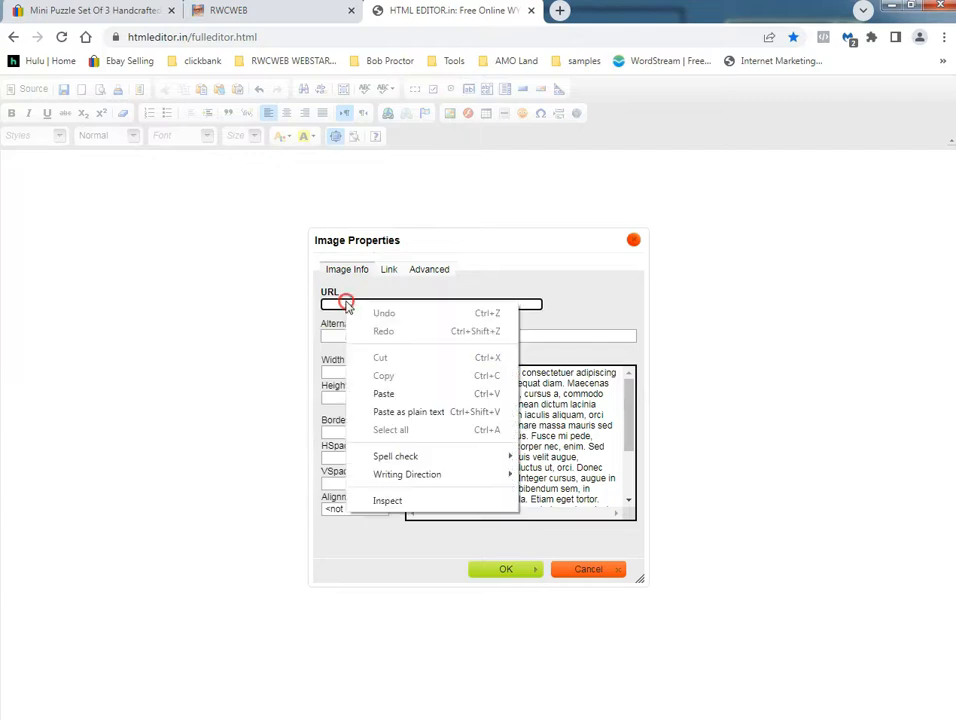
click(384, 393)
click(368, 359)
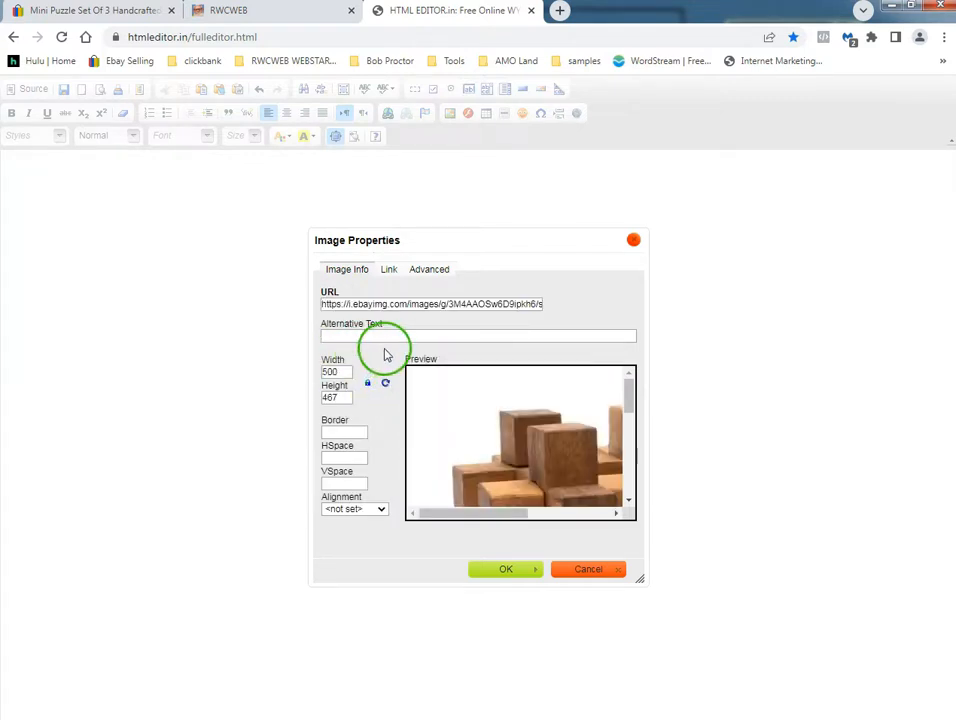
double_click(325, 372)
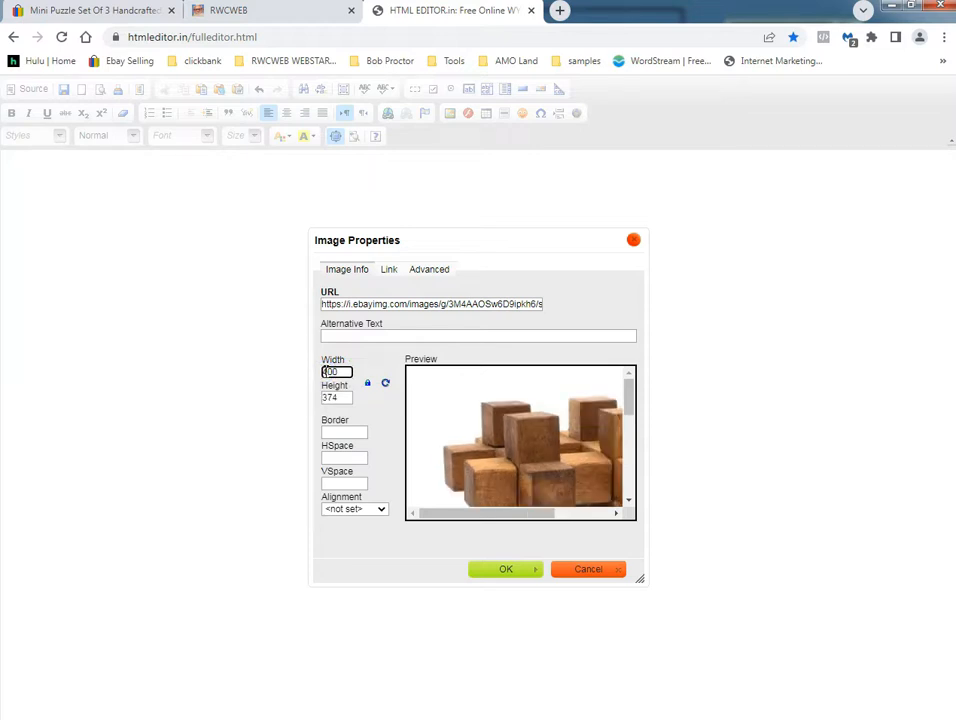
click(497, 569)
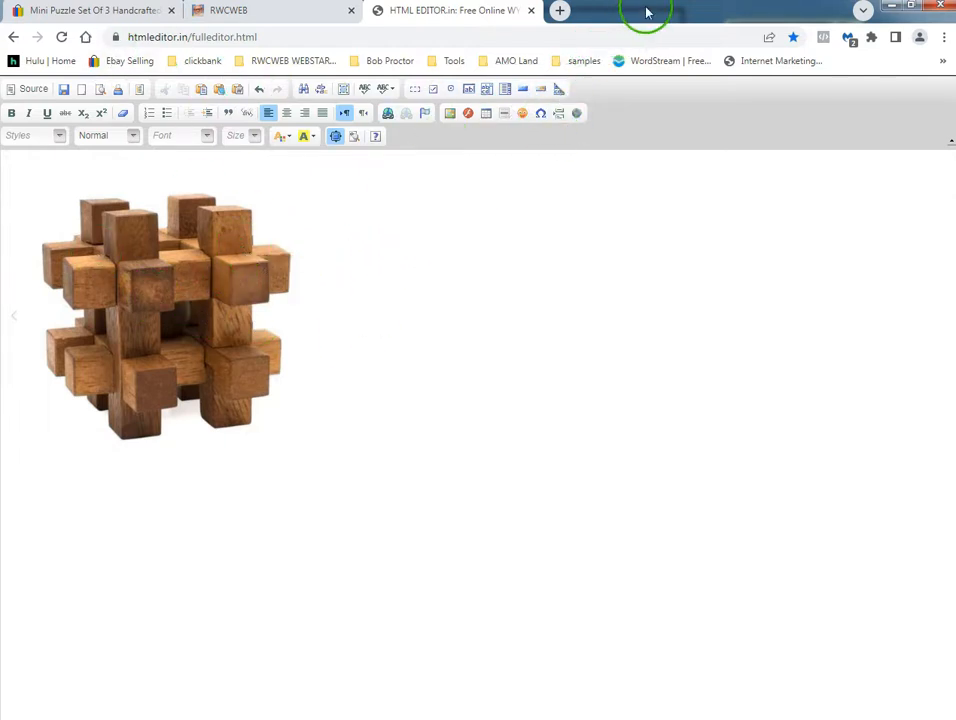
Open a second bookmarked HTML EDITOR.in page in a new tab, with its editor maximized and its placeholder text deleted.
click(560, 11)
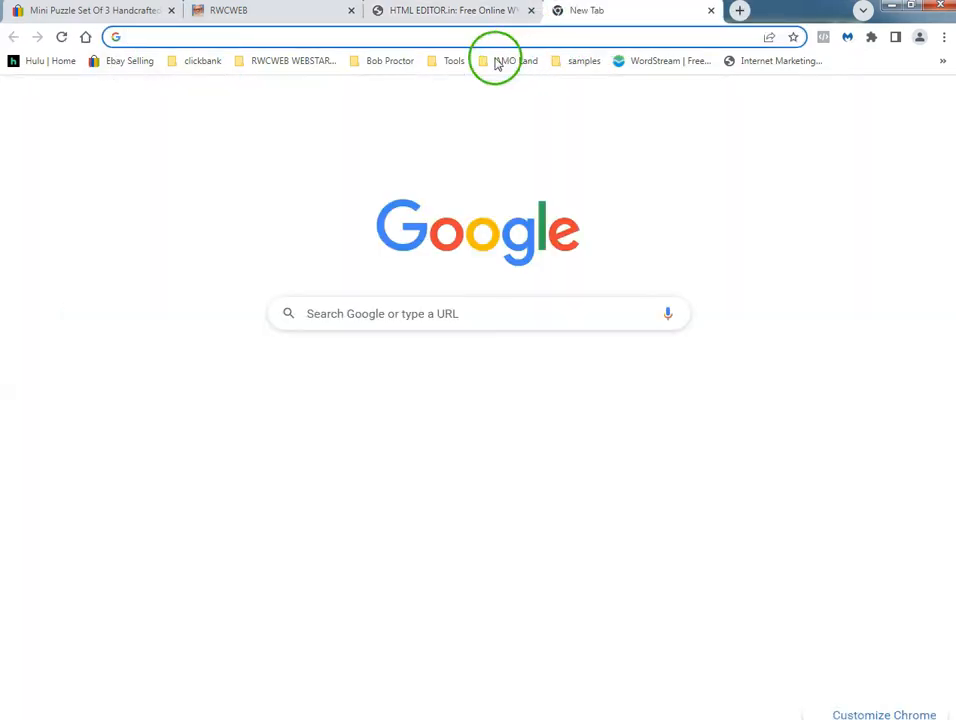
click(453, 61)
click(455, 83)
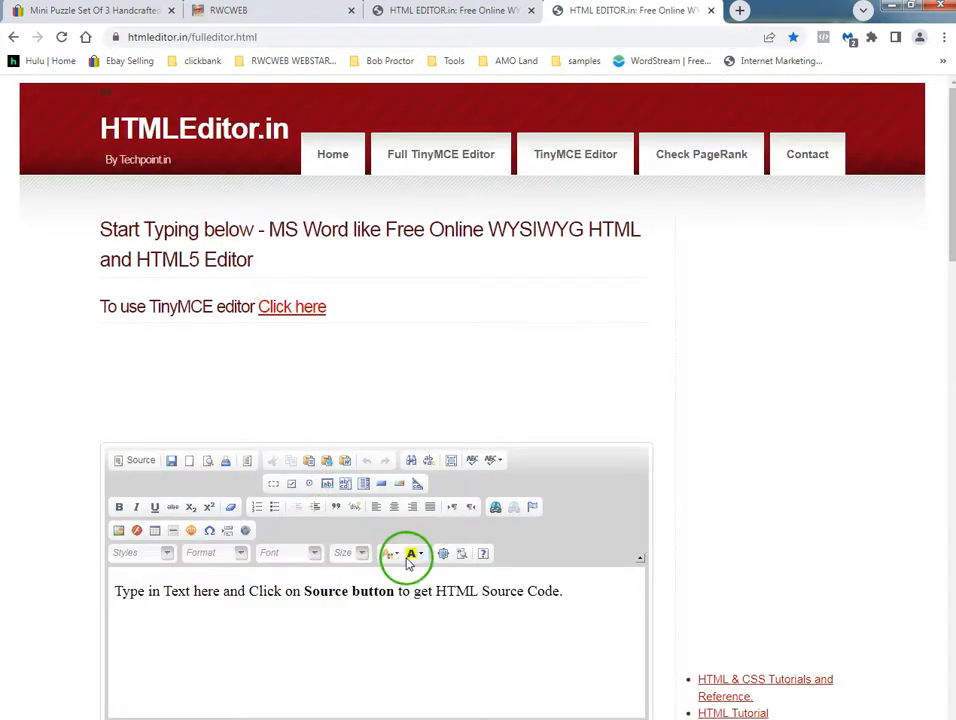
click(446, 556)
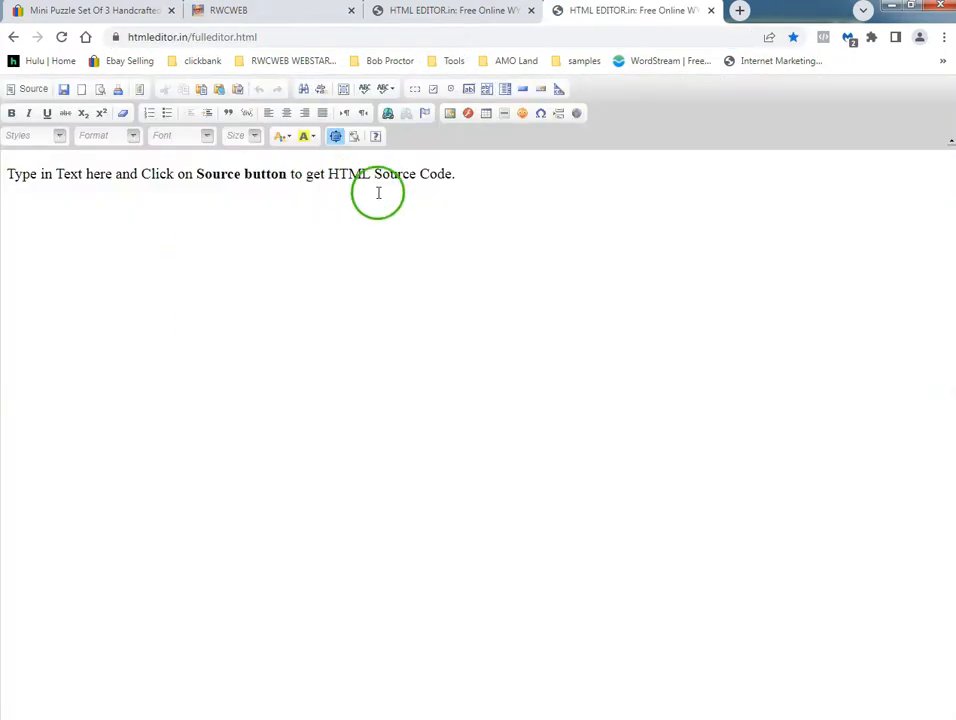
drag(478, 181, 77, 147)
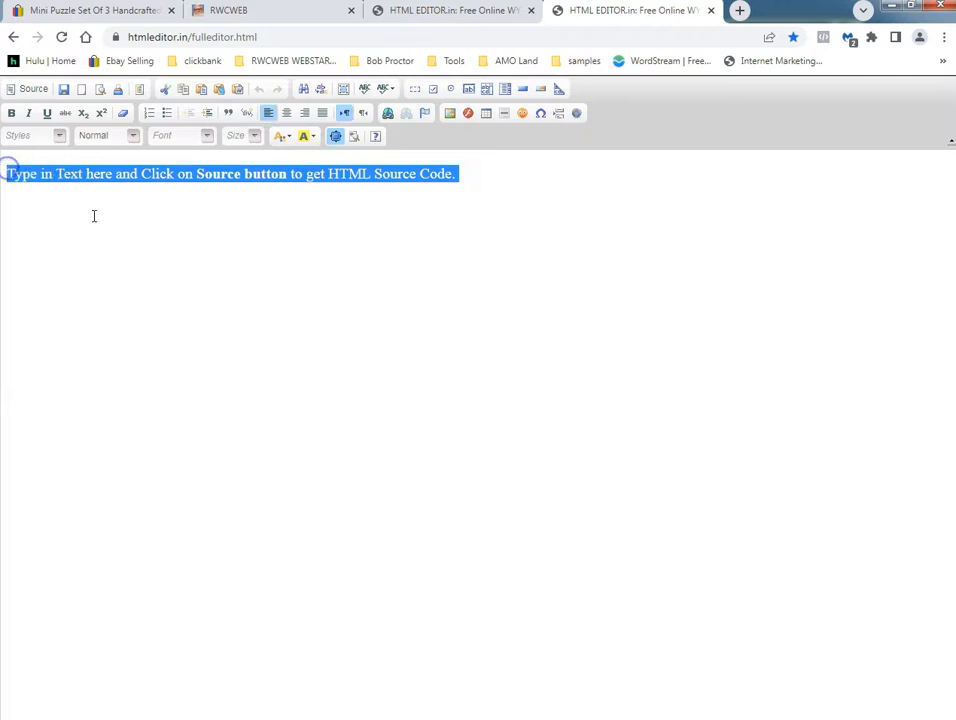
key(Delete)
Return to the eBay listing and copy the image address of the photo showing the cube puzzle's case and loose blocks.
click(85, 10)
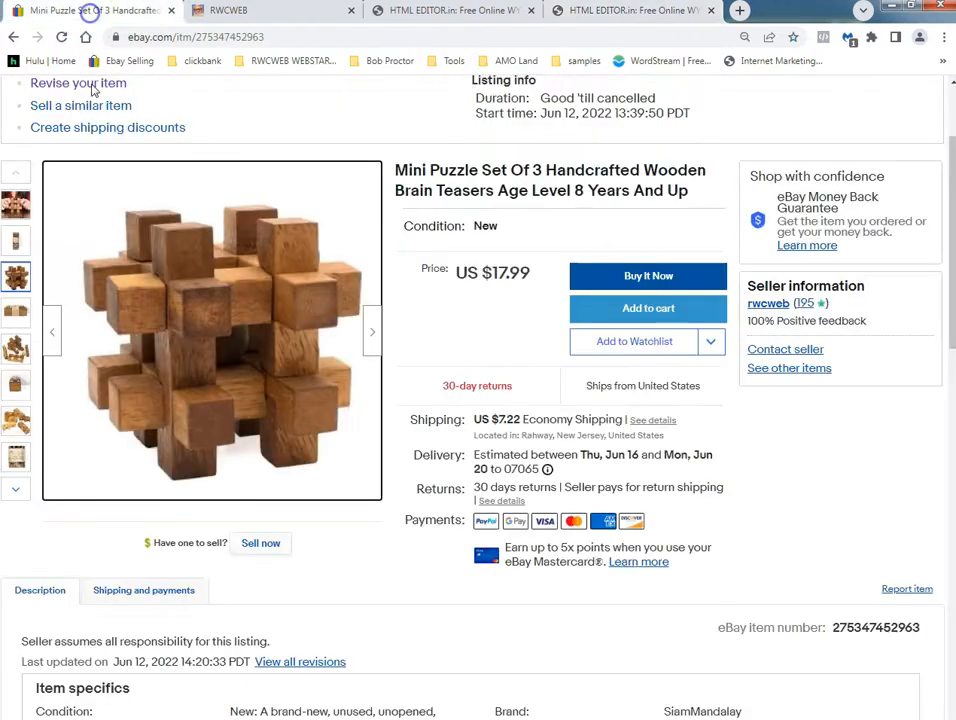
scroll(256, 600, down, 10)
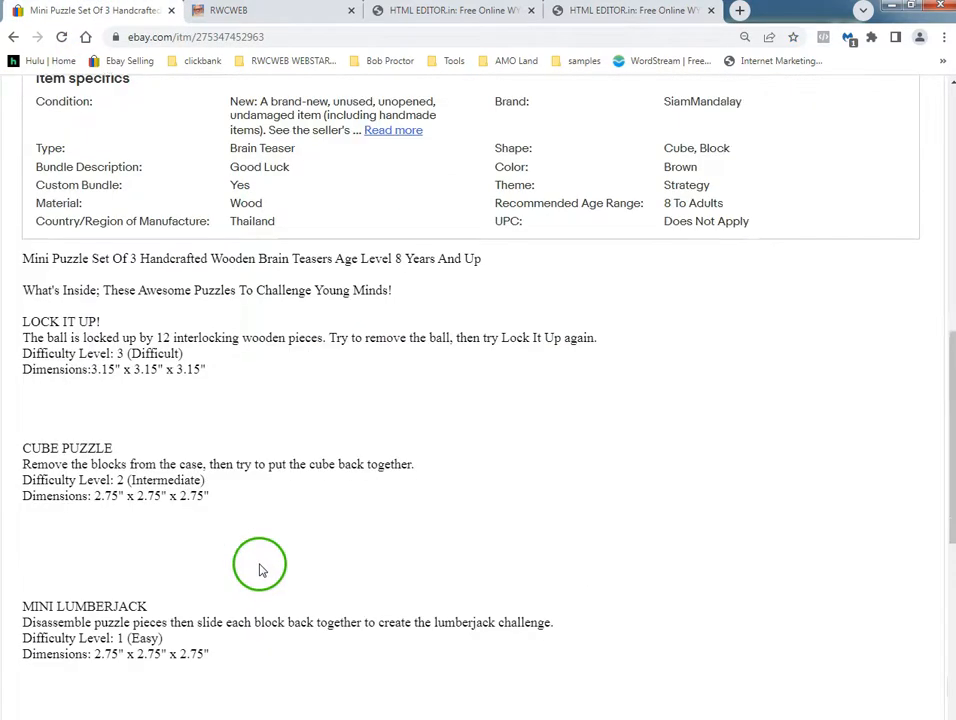
scroll(80, 370, up, 5)
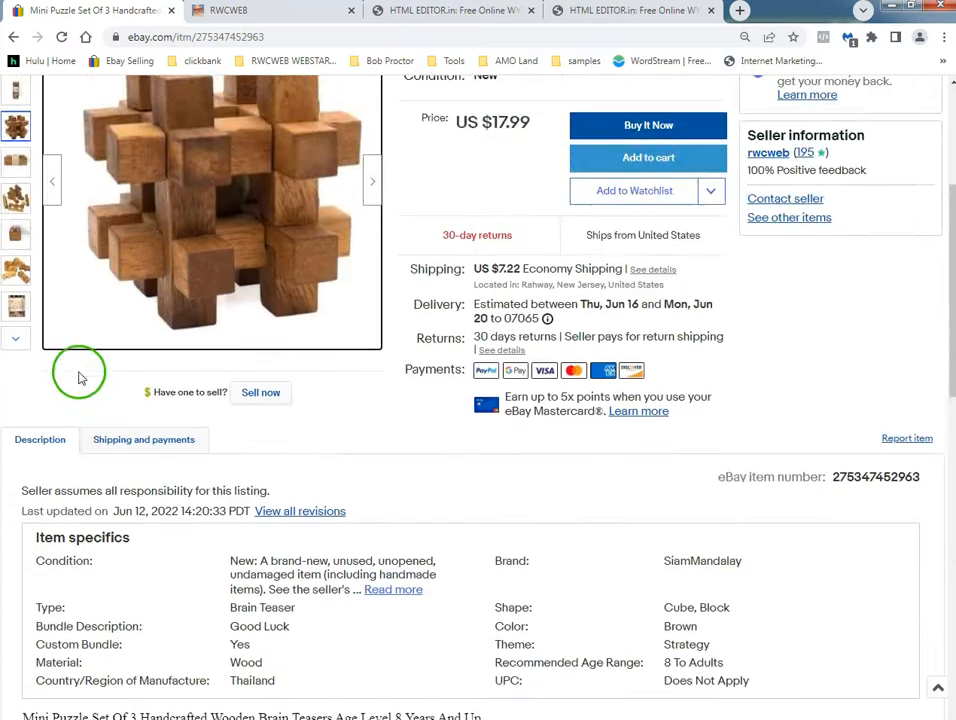
scroll(15, 280, up, 1)
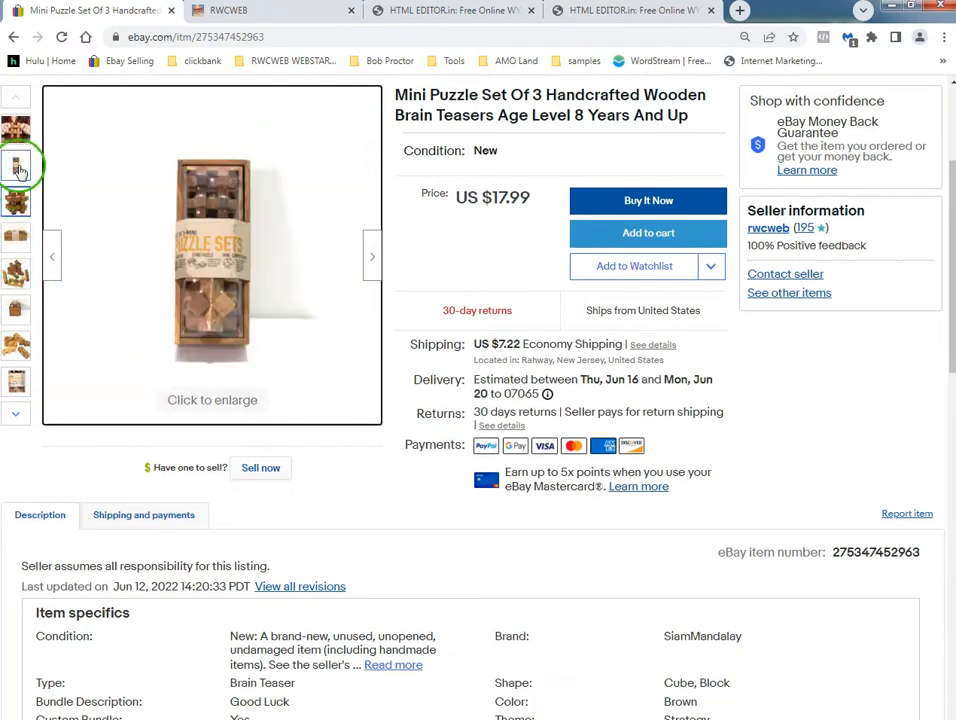
click(13, 418)
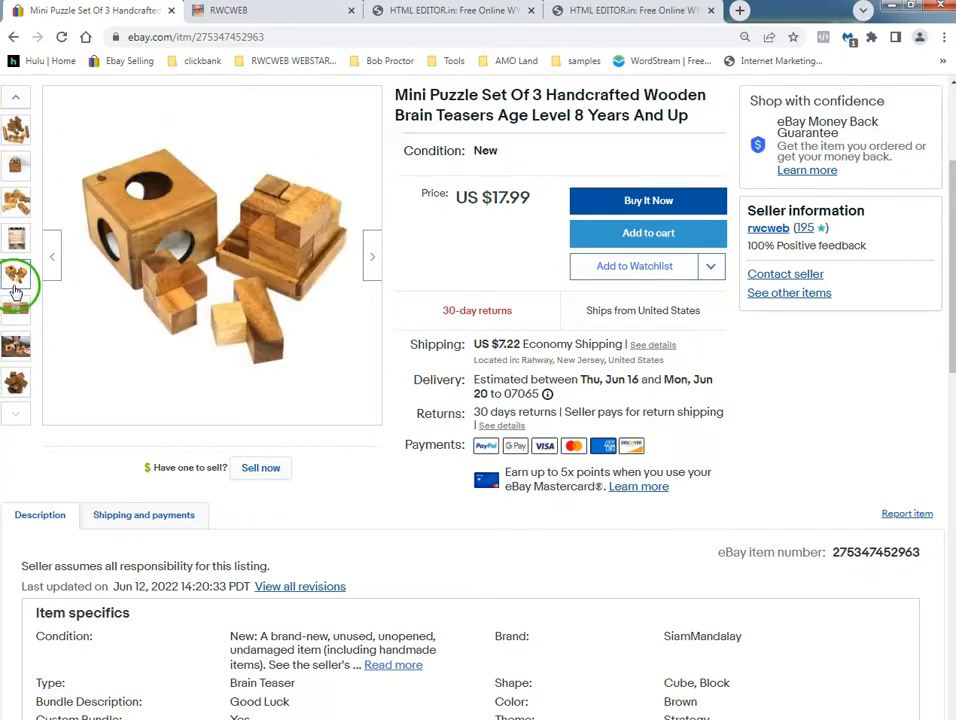
right_click(197, 243)
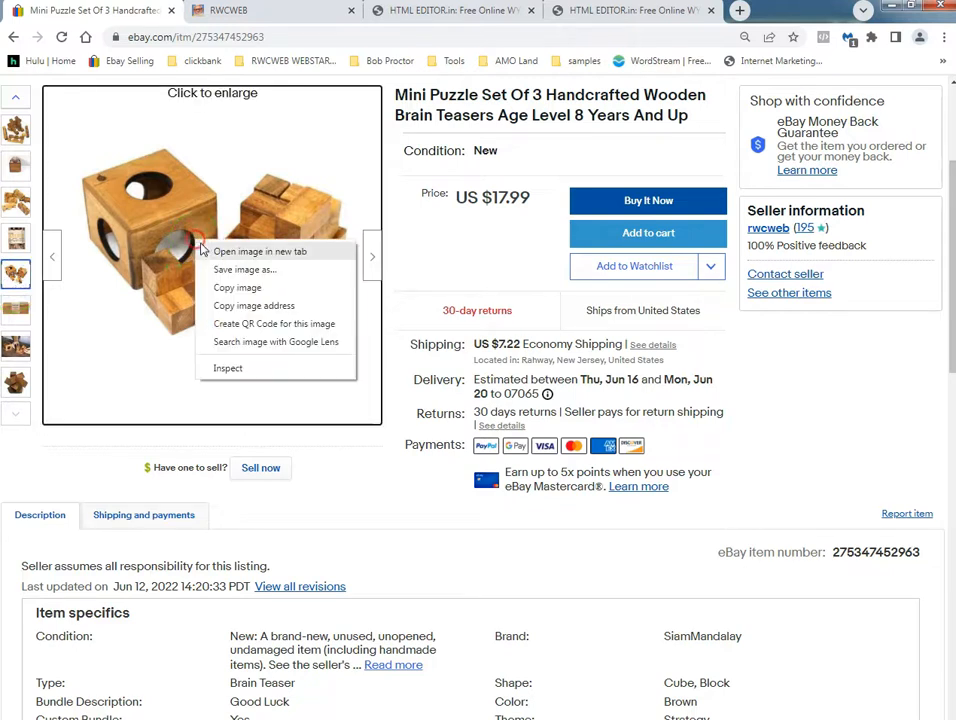
click(228, 306)
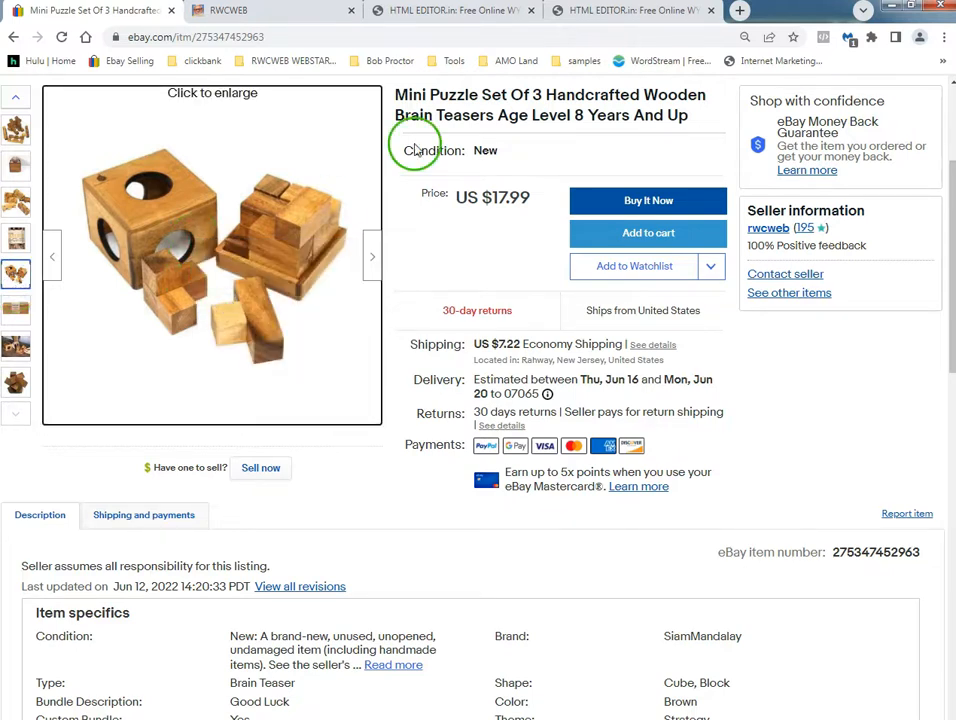
Insert the cube puzzle photo into the second HTML editor from its copied image address, with the width set to 400.
click(600, 10)
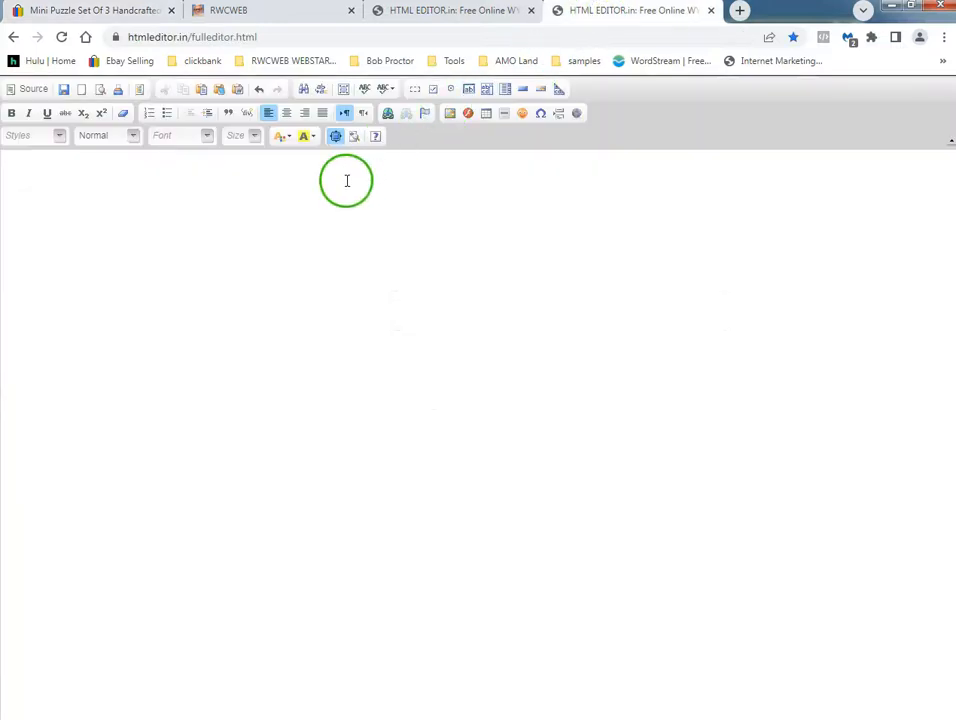
click(452, 114)
click(397, 306)
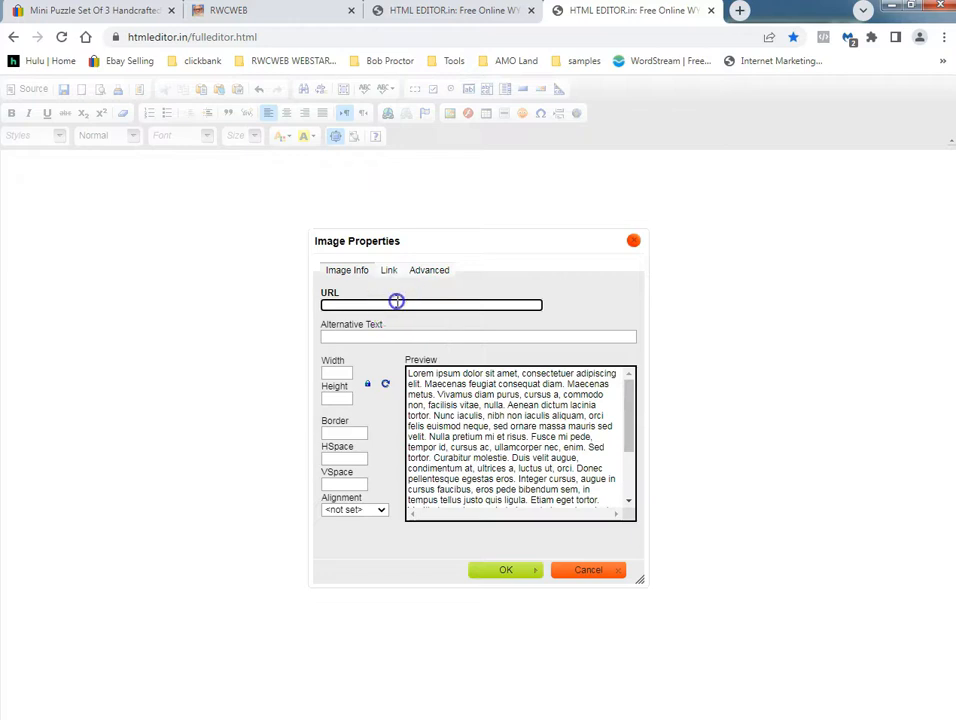
right_click(395, 306)
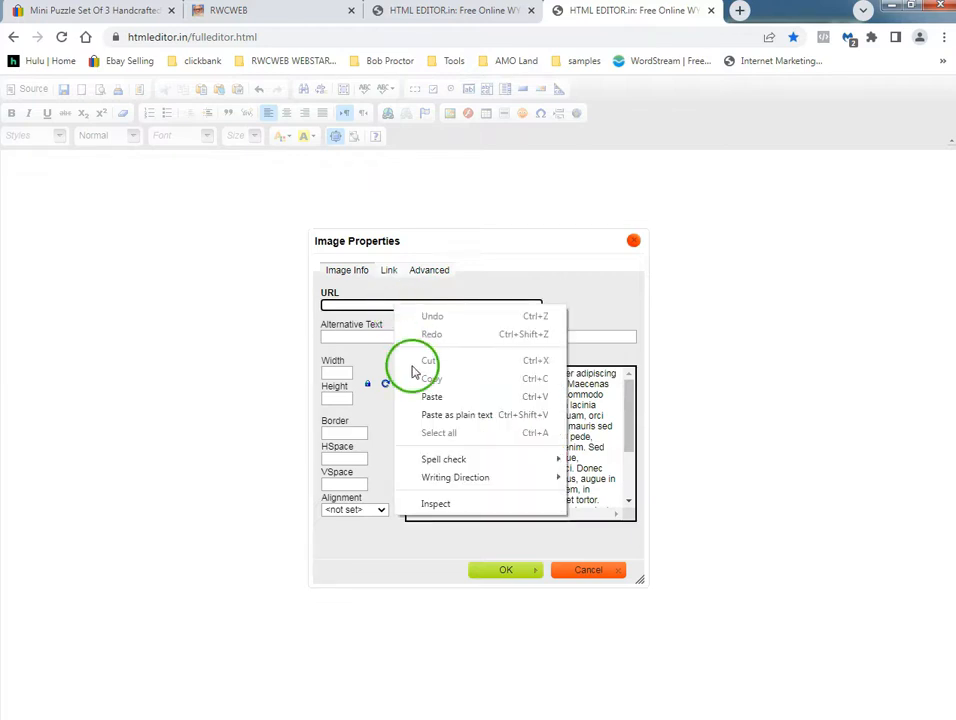
click(430, 397)
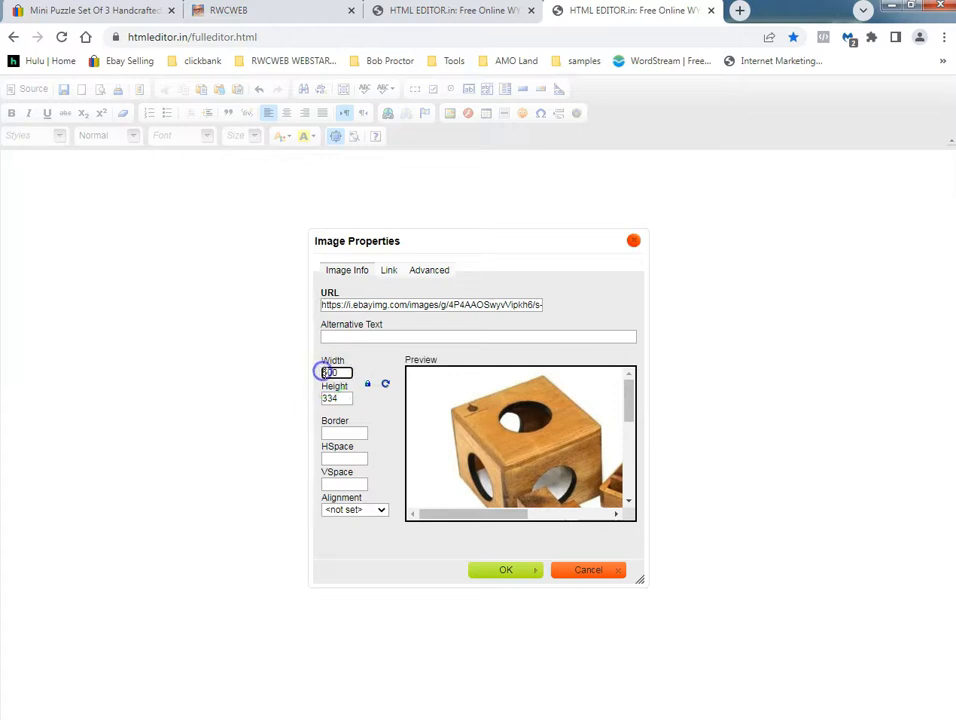
text(400)
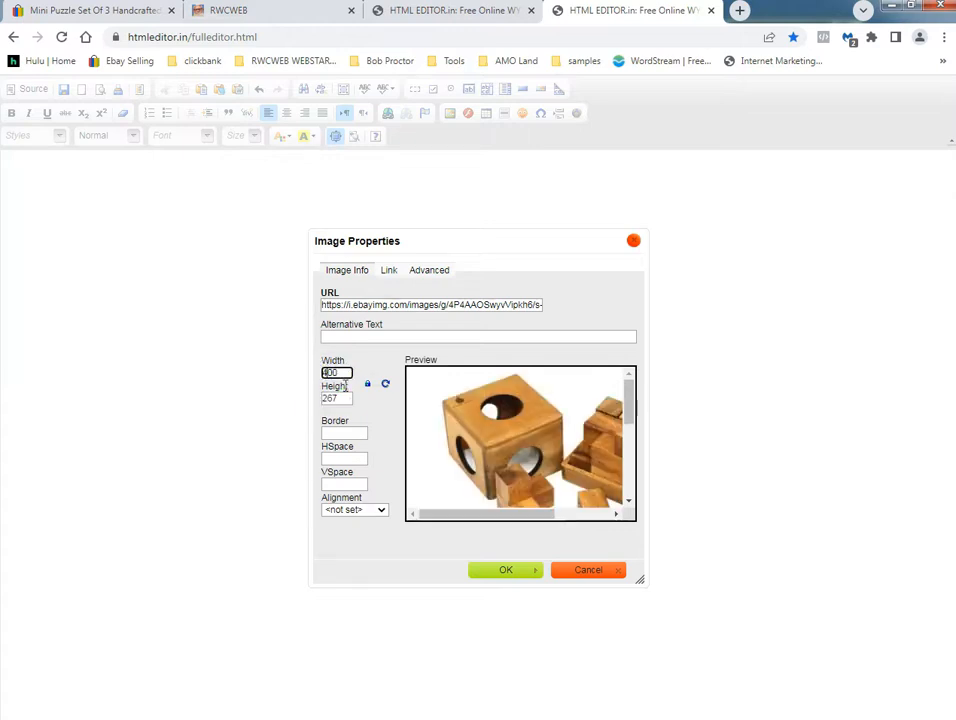
click(495, 564)
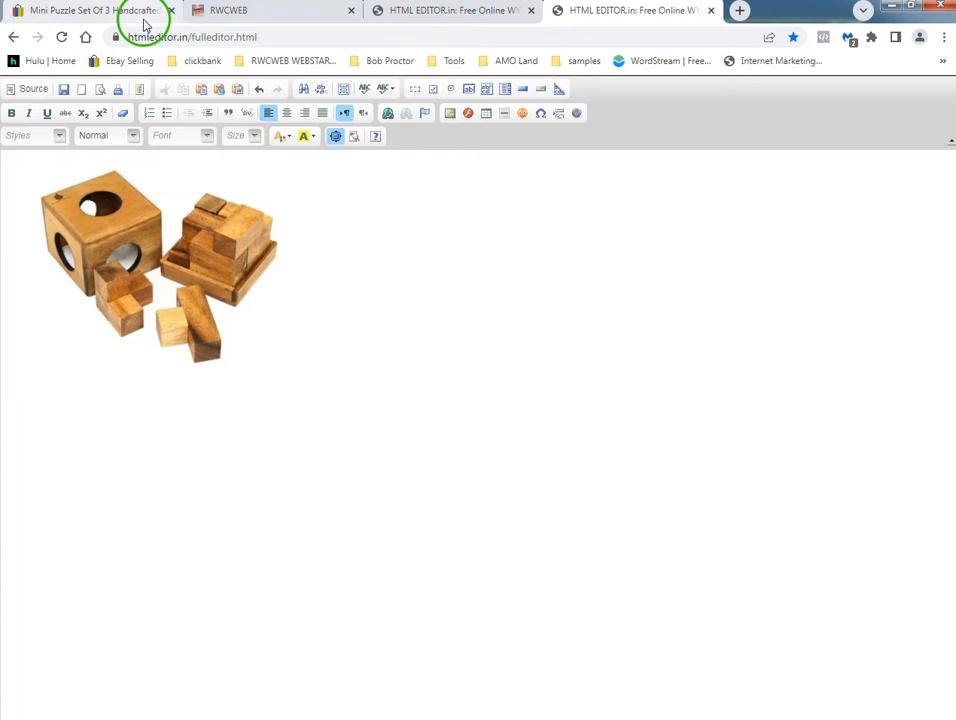
Open a third bookmarked HTML EDITOR.in page in a new tab, maximize its editor and delete the placeholder text.
click(740, 10)
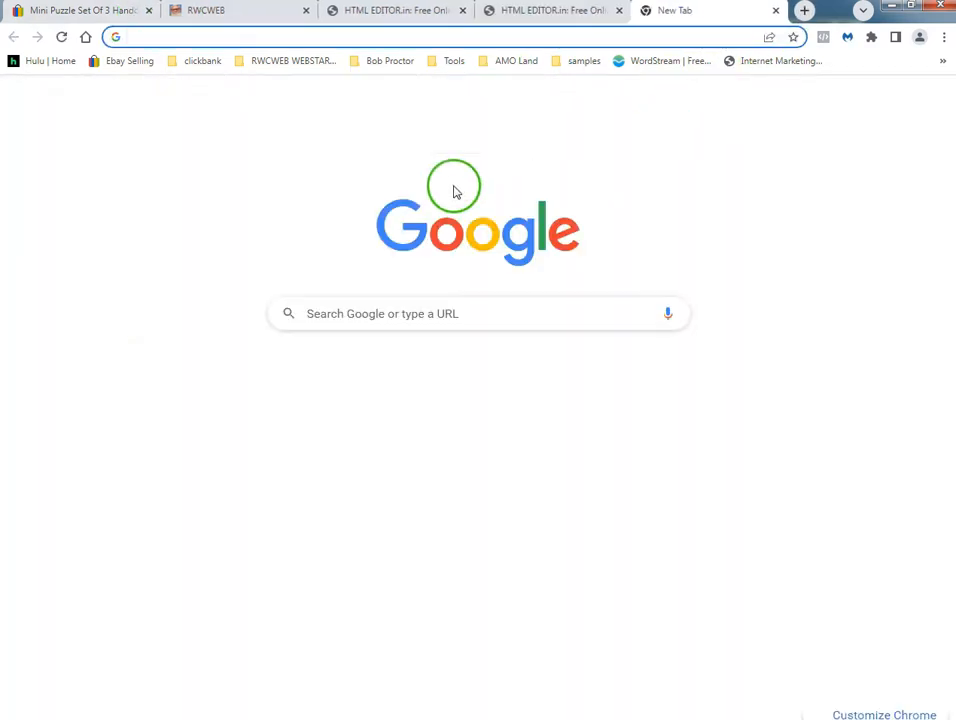
click(451, 62)
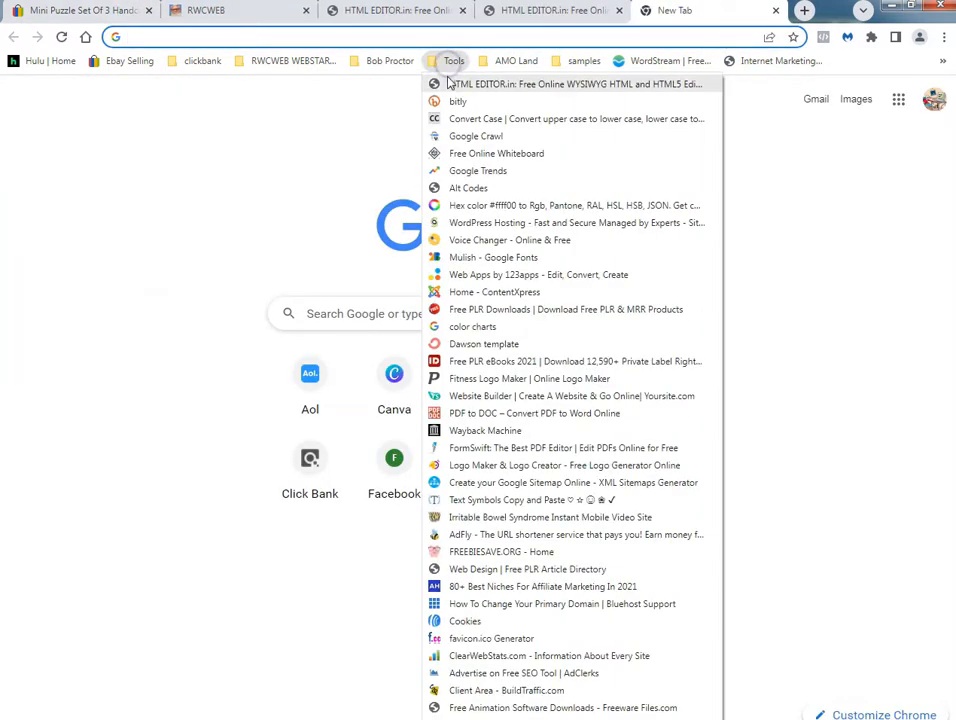
click(449, 84)
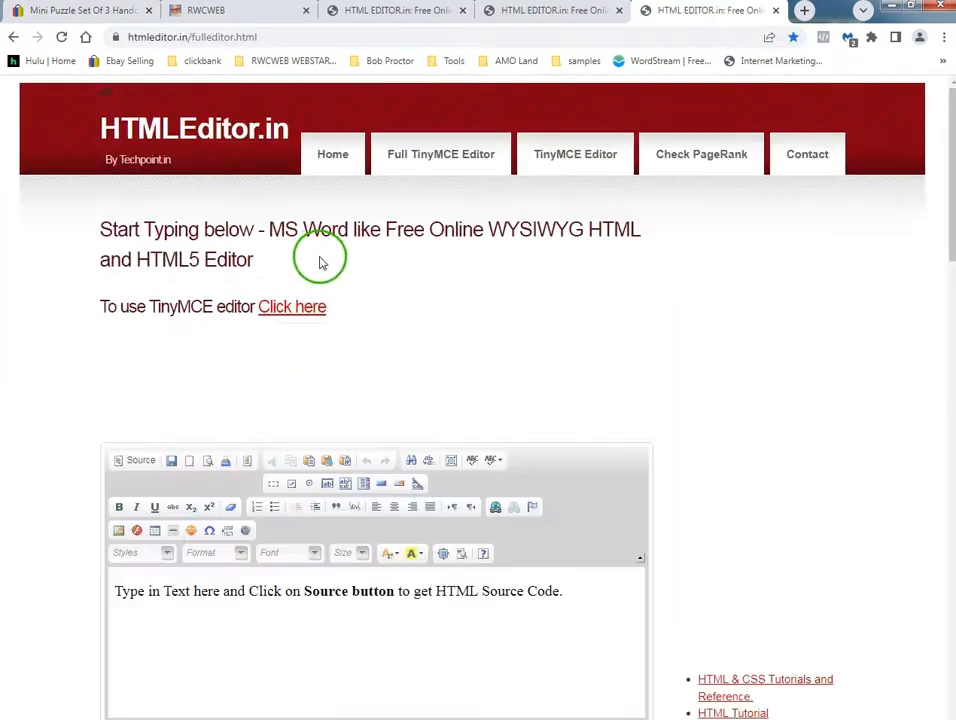
scroll(370, 320, down, 2)
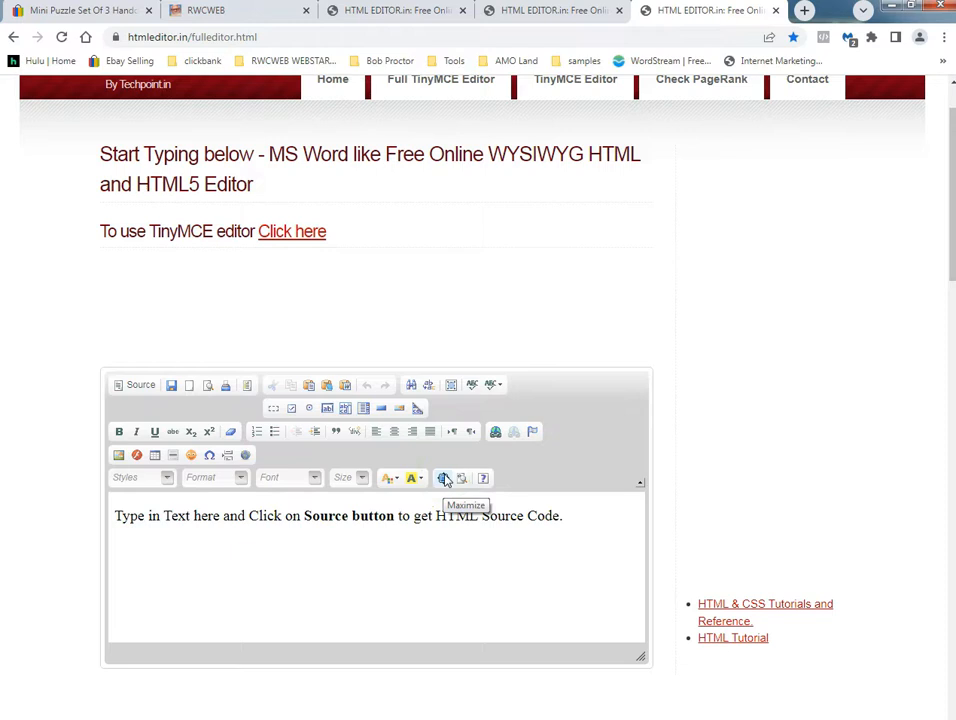
scroll(437, 420, up, 1)
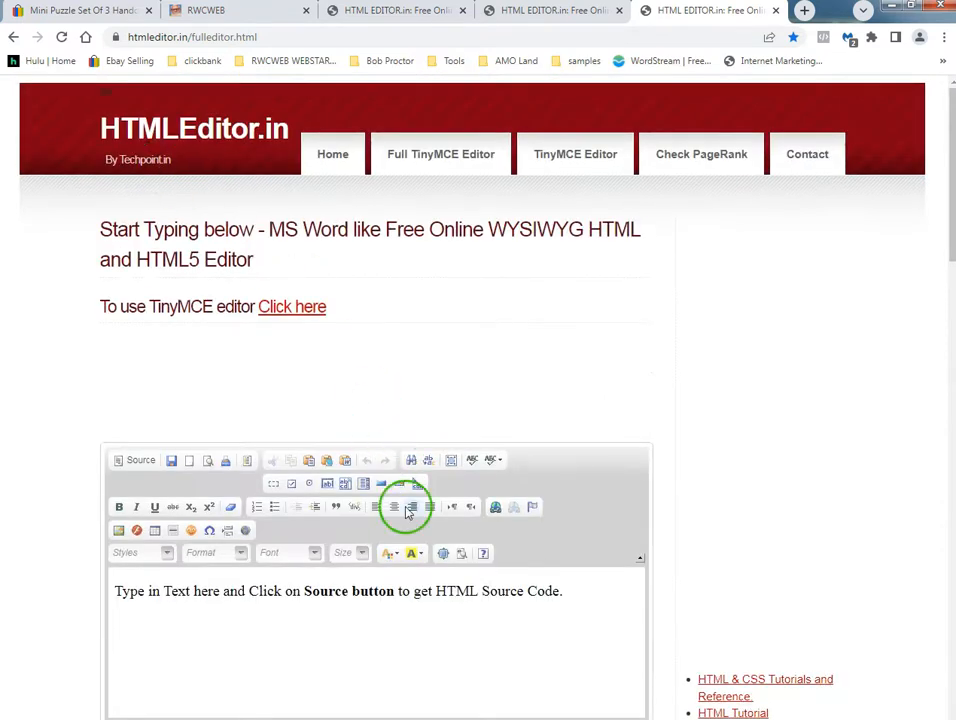
click(443, 554)
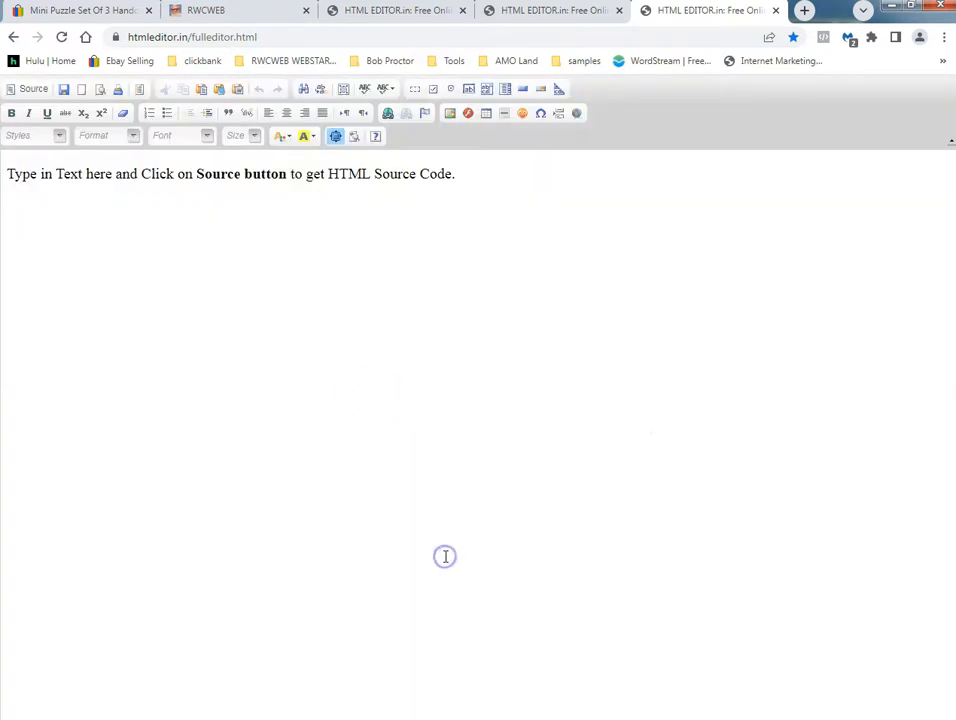
drag(495, 186, 46, 174)
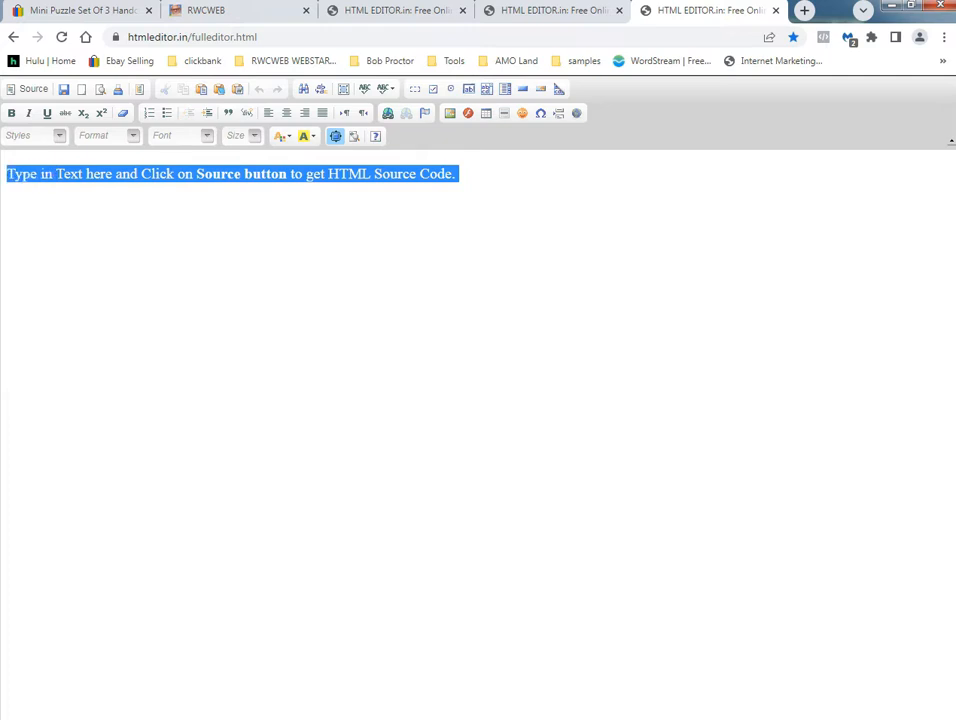
key(Delete)
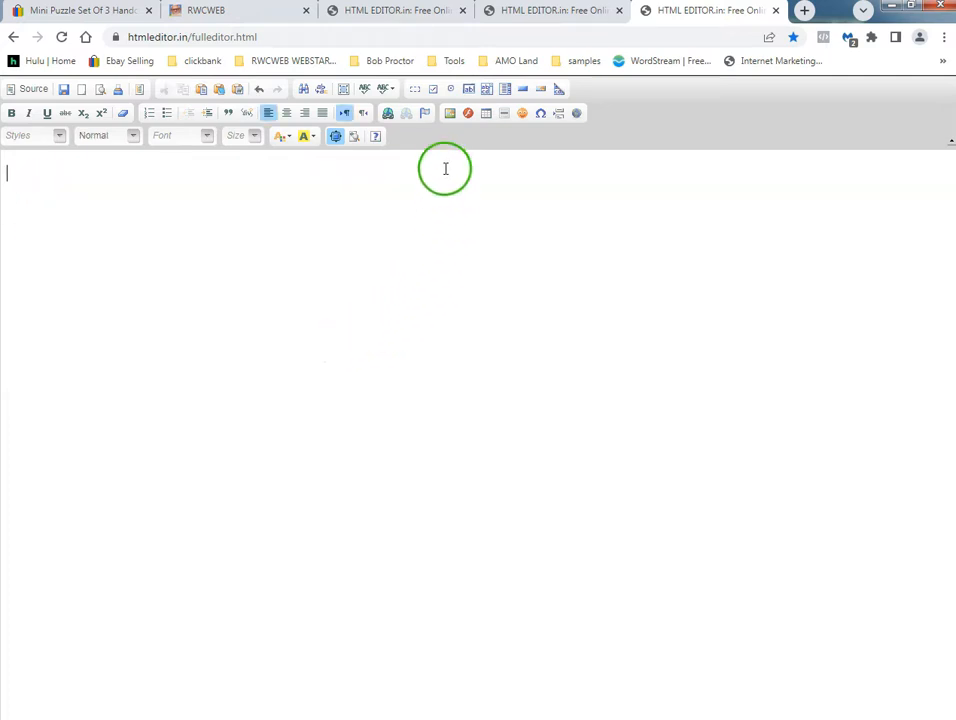
Copy the image address of the cube puzzle photo shown in the eBay listing again.
click(110, 11)
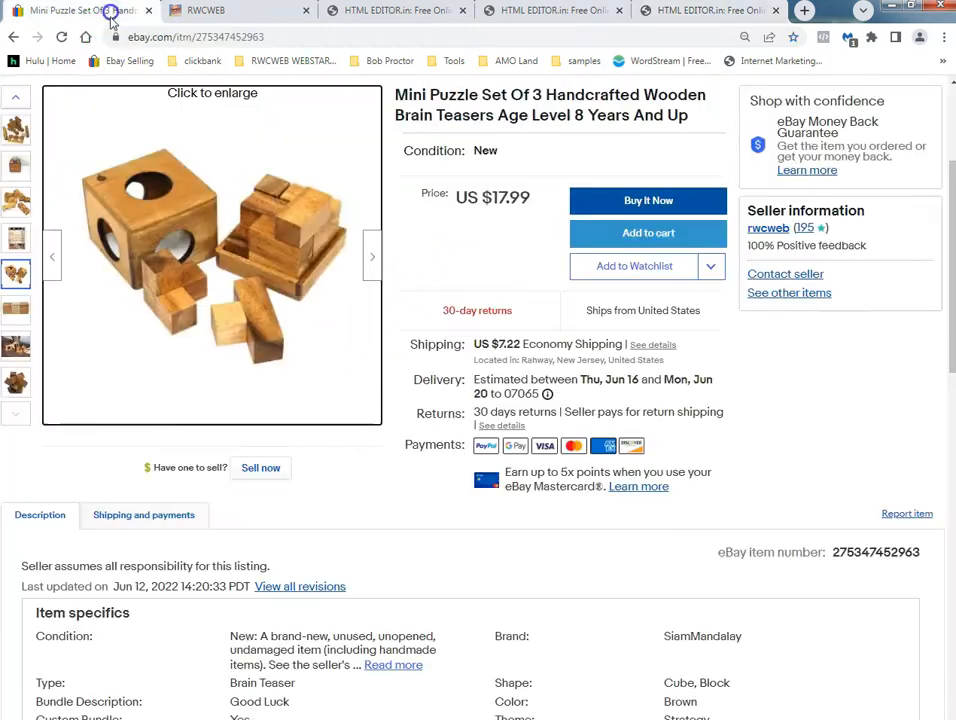
right_click(170, 163)
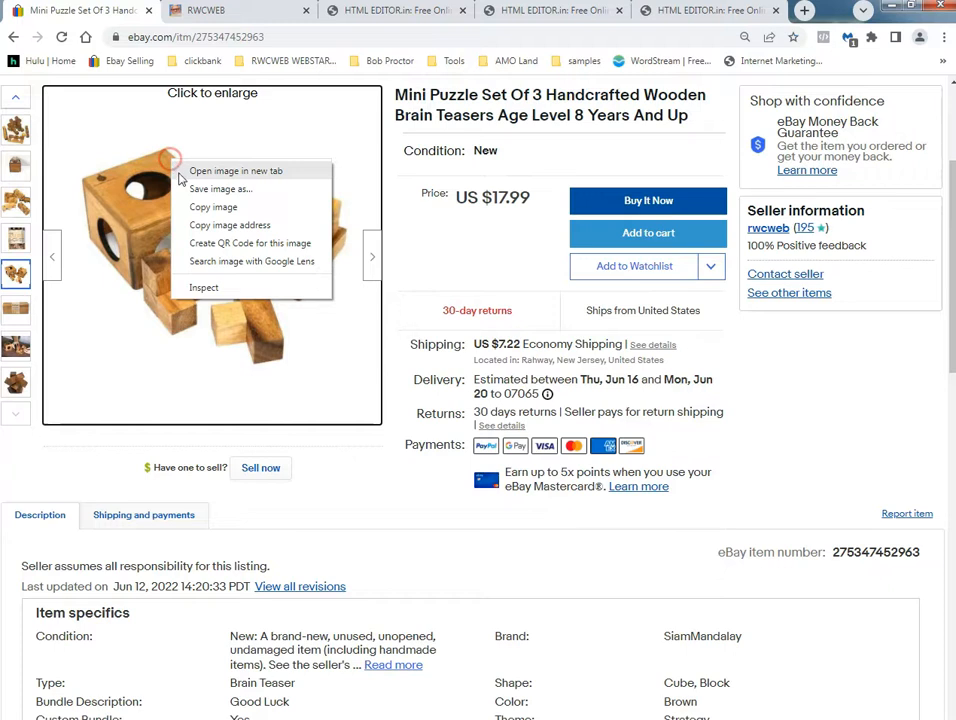
click(198, 222)
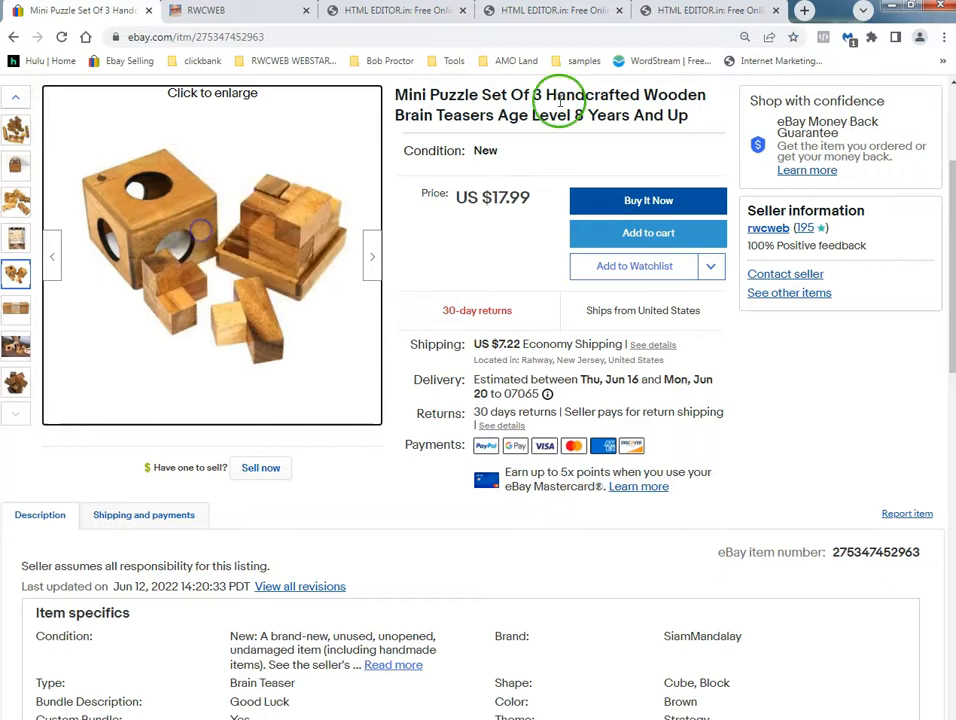
Insert the cube puzzle photo into the third HTML editor from its copied image address, with the width set to 400.
click(698, 12)
click(450, 115)
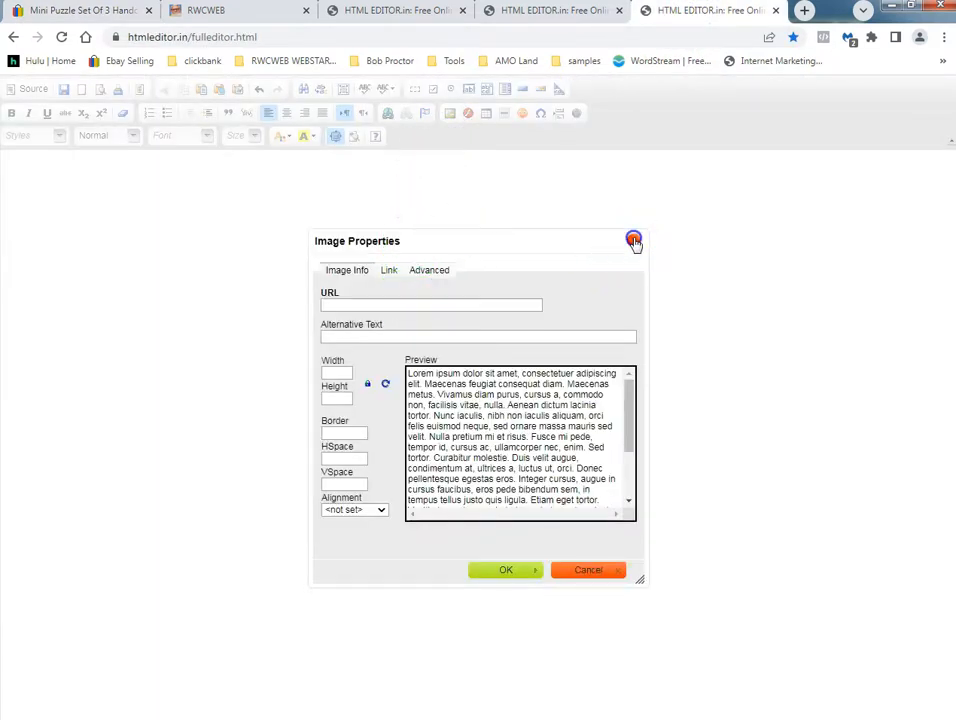
click(634, 241)
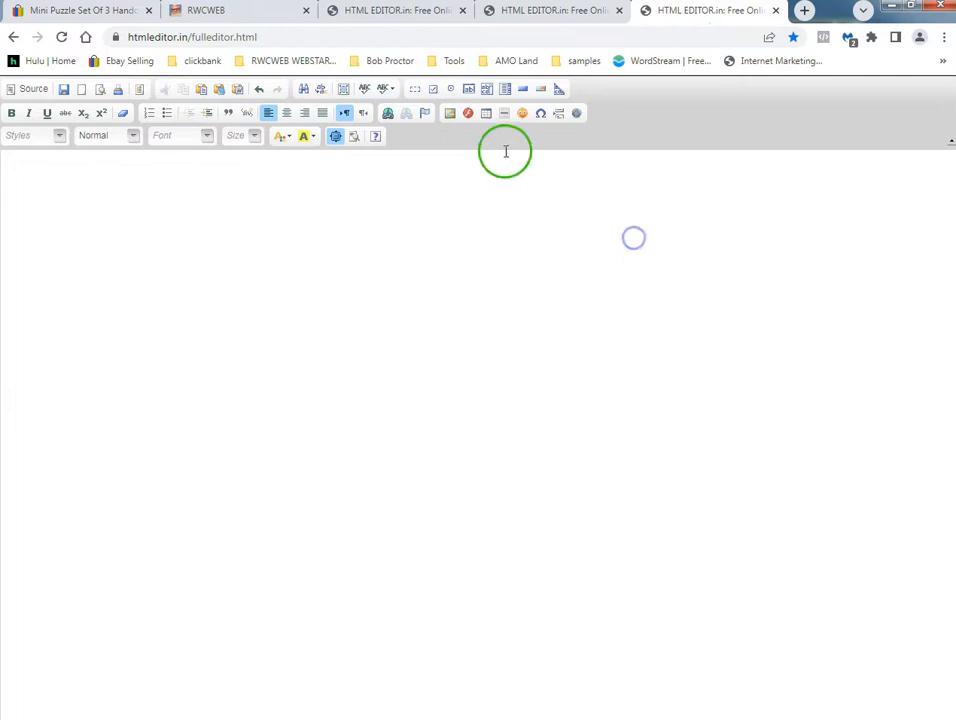
click(450, 114)
click(412, 302)
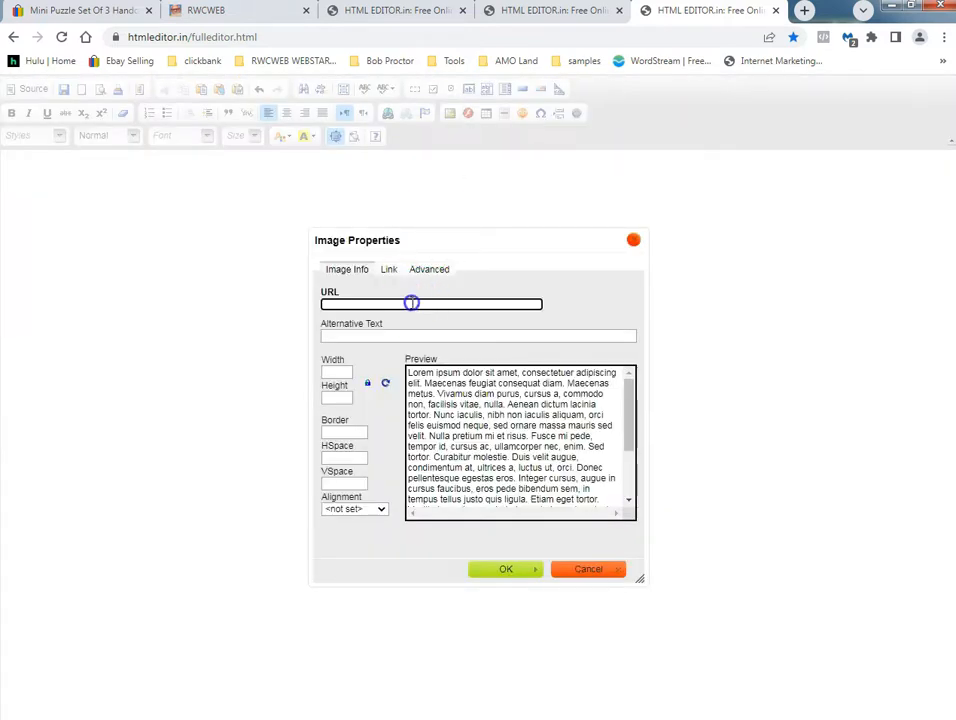
right_click(412, 302)
click(446, 397)
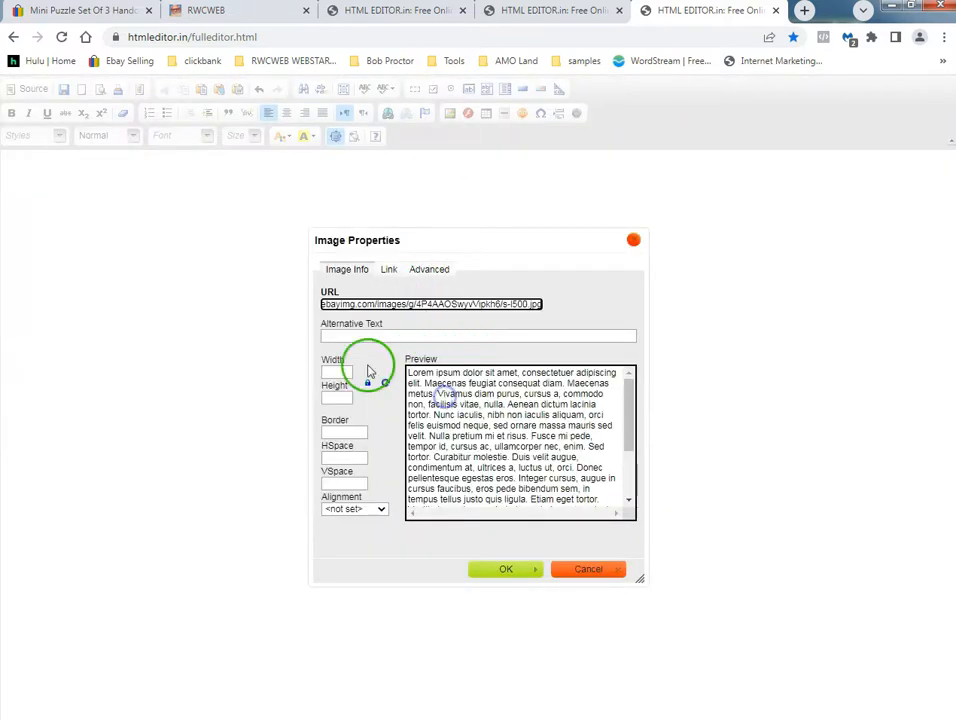
click(329, 372)
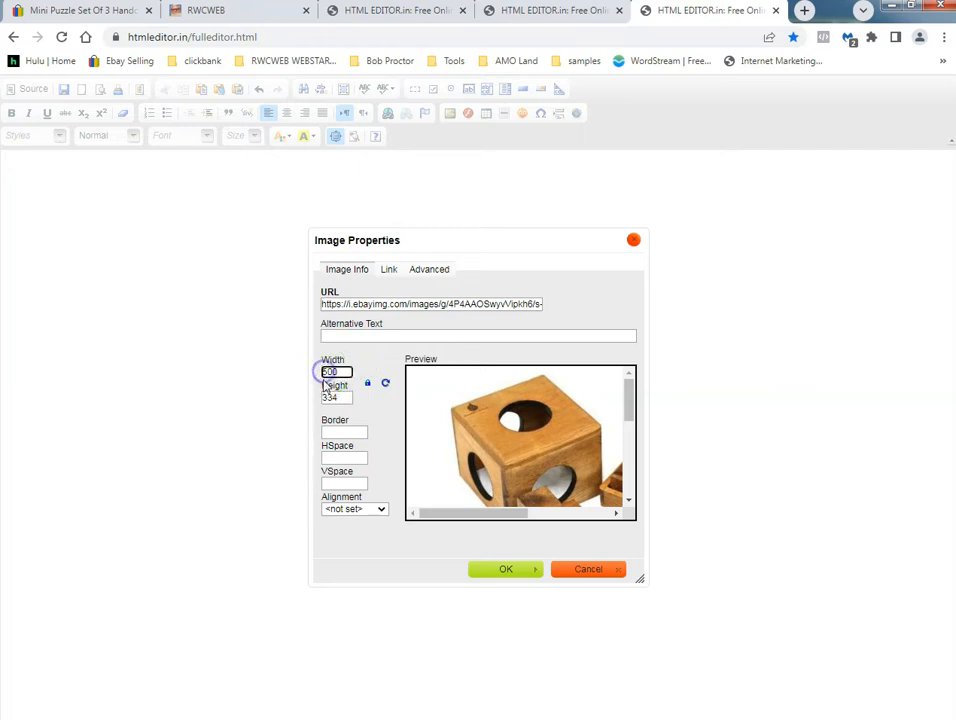
text(400)
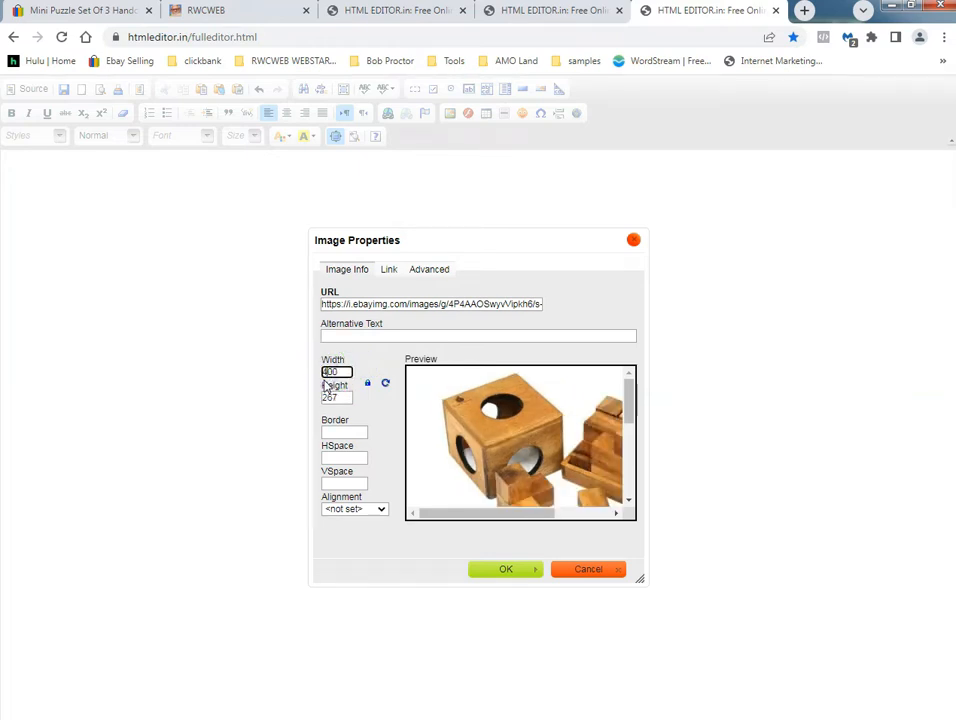
click(494, 572)
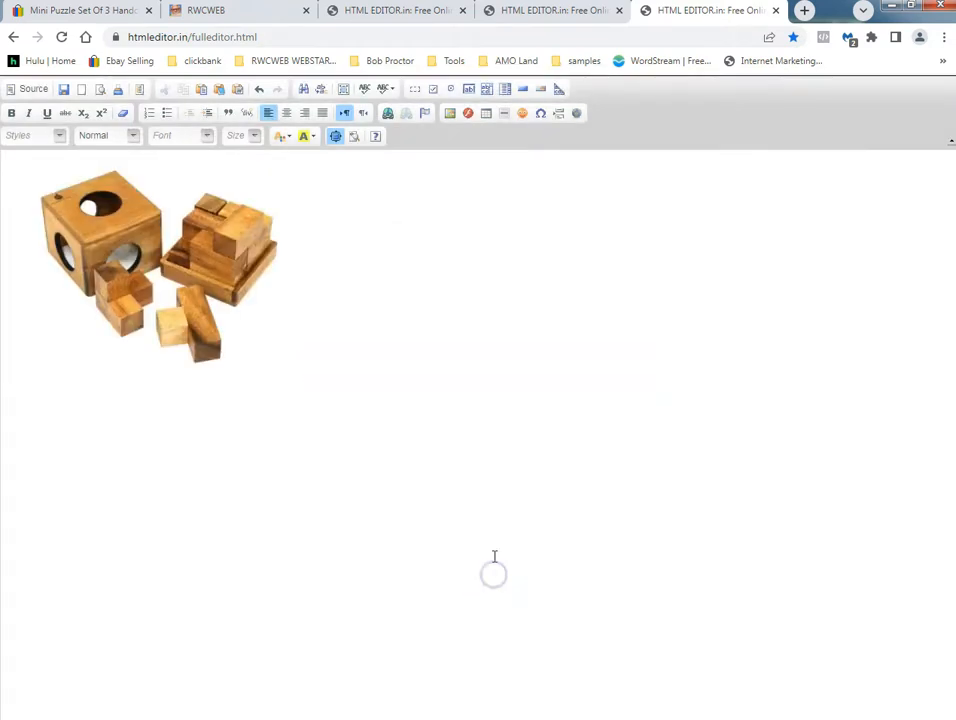
Return to the eBay puzzle set listing and open it for revision.
click(108, 12)
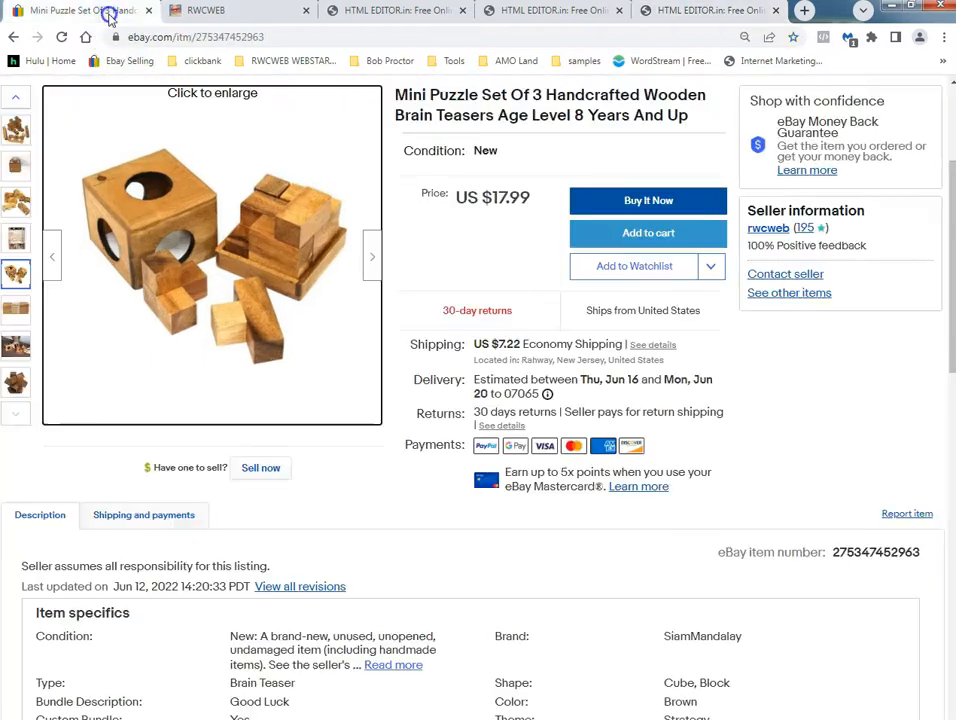
scroll(128, 303, down, 6)
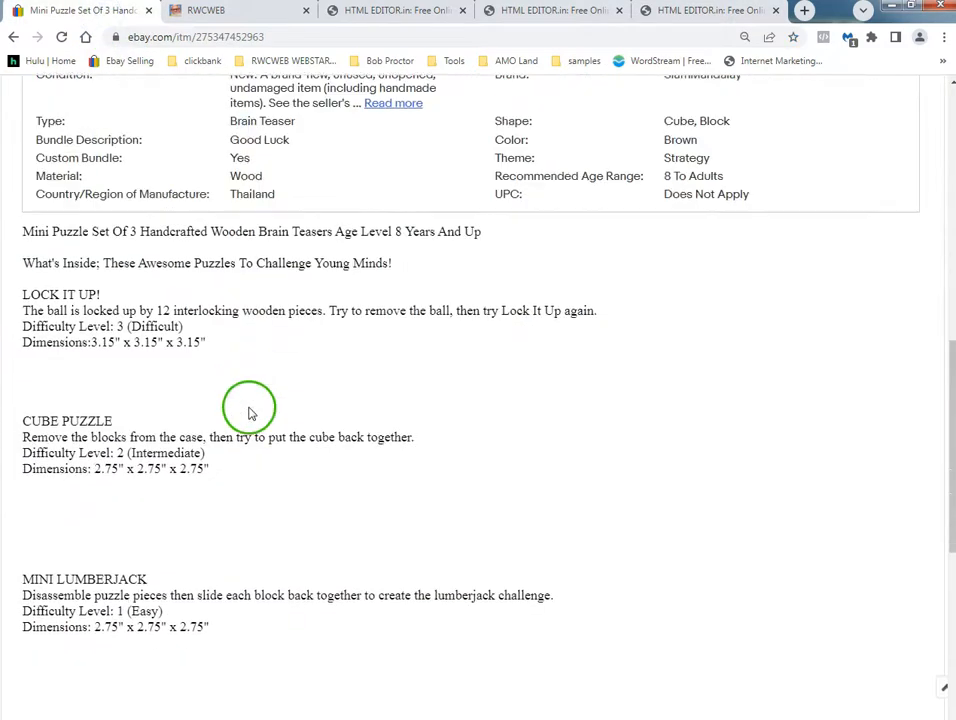
scroll(98, 330, up, 8)
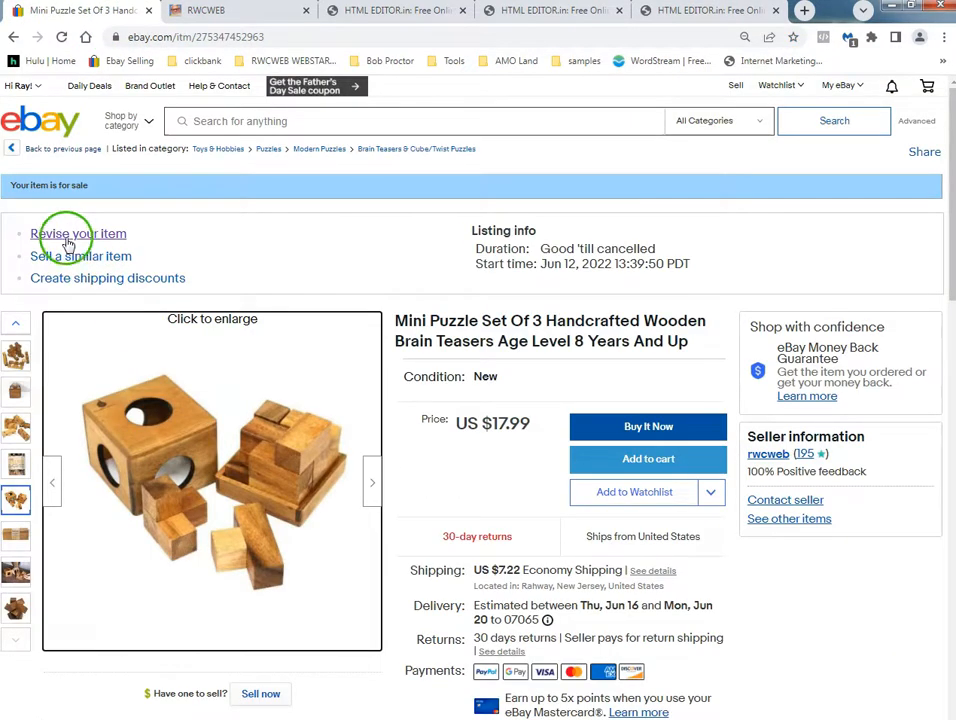
click(66, 234)
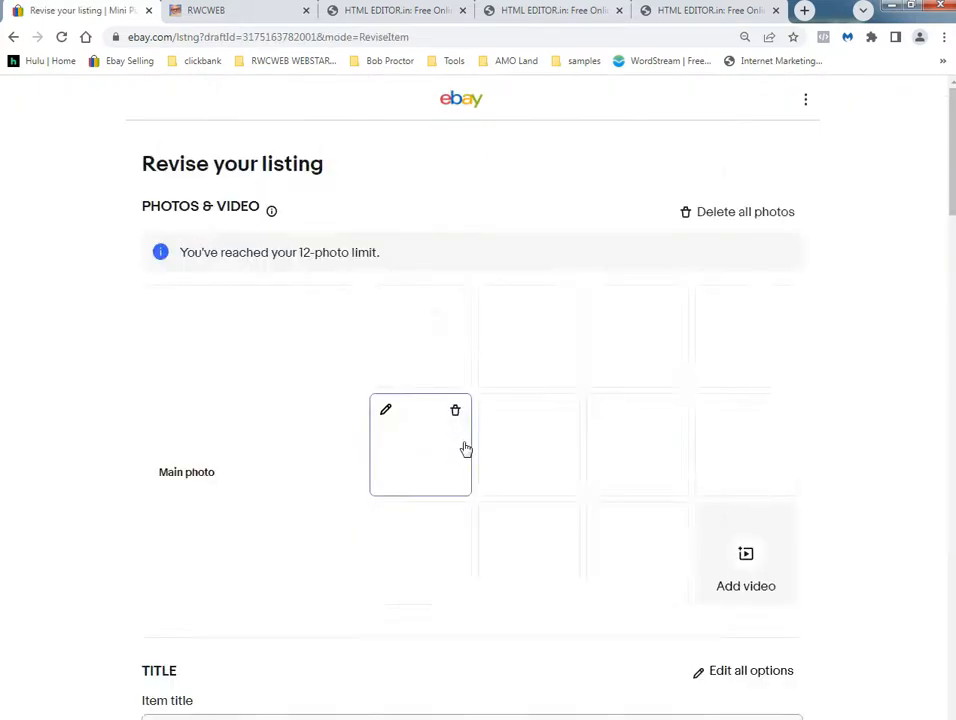
scroll(364, 440, down, 3)
scroll(362, 440, down, 3)
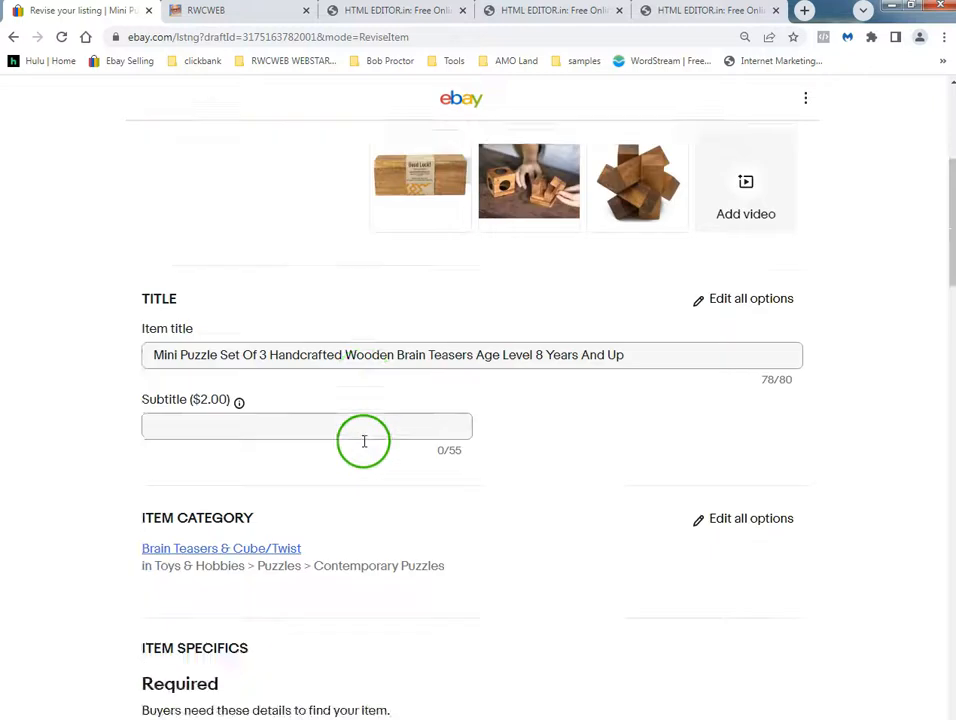
scroll(363, 446, up, 6)
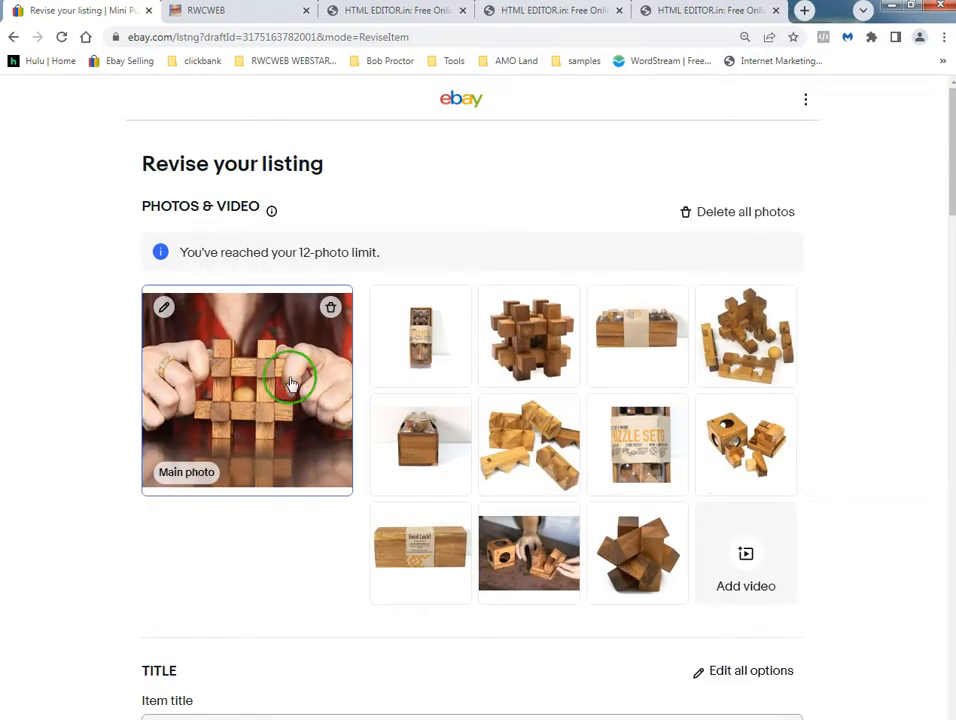
click(290, 385)
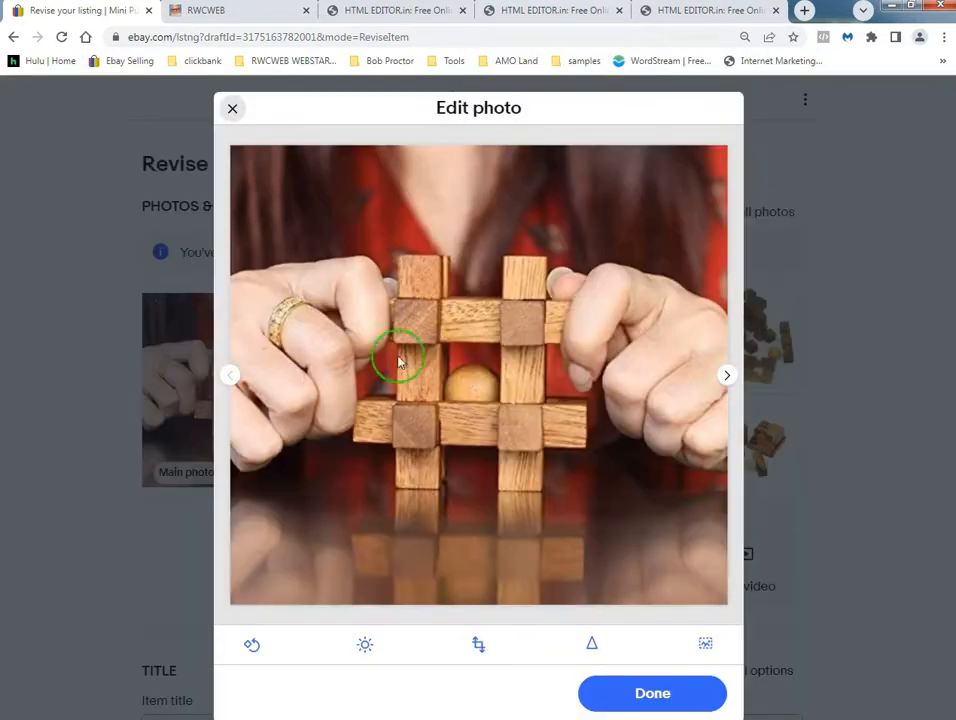
right_click(410, 354)
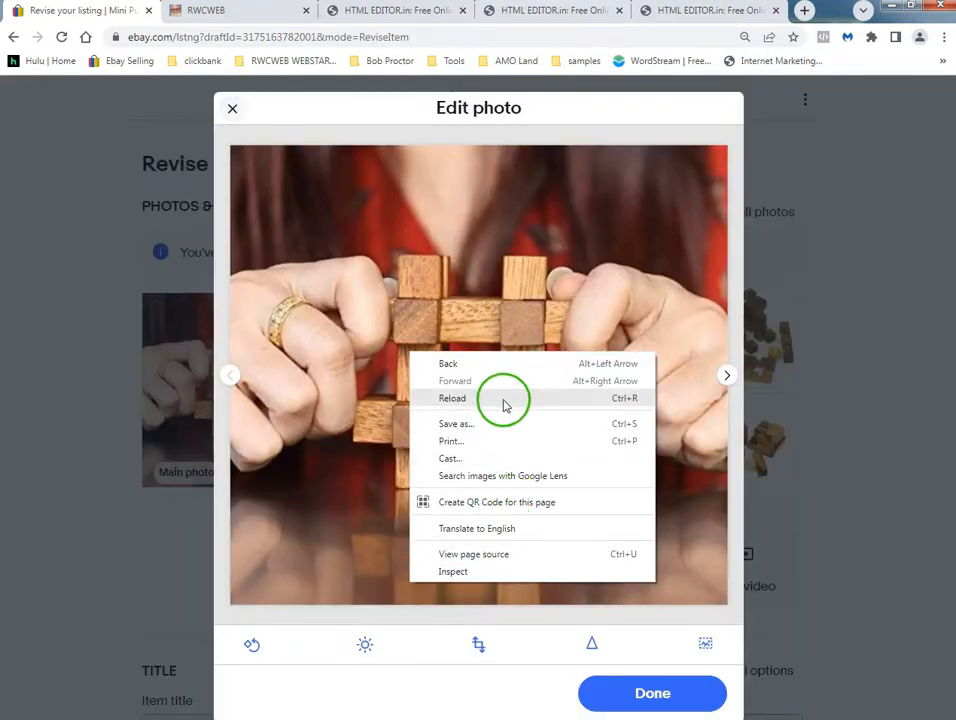
click(230, 110)
Place the cursor in the blank space below the LOCK IT UP! dimensions in the listing's description.
scroll(4, 340, down, 5)
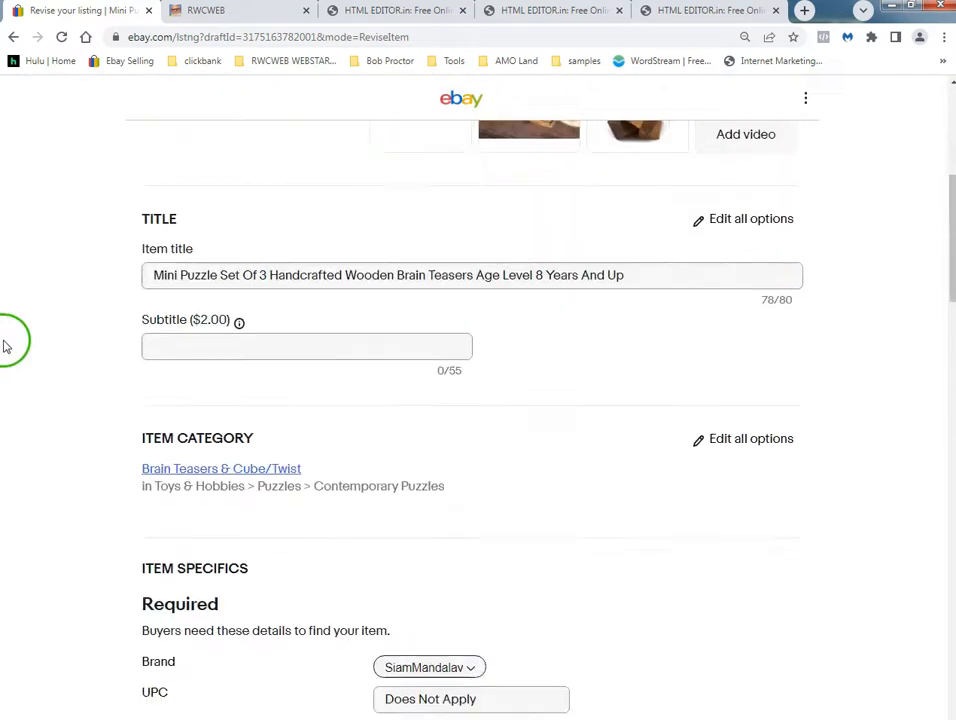
scroll(4, 345, down, 10)
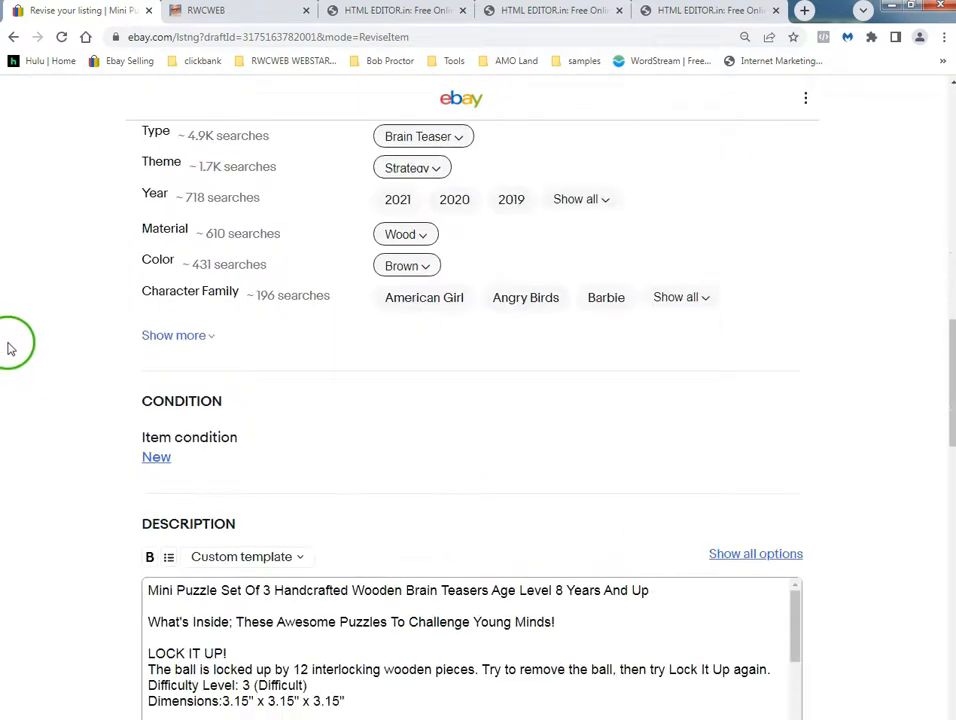
scroll(11, 350, down, 2)
scroll(209, 460, down, 2)
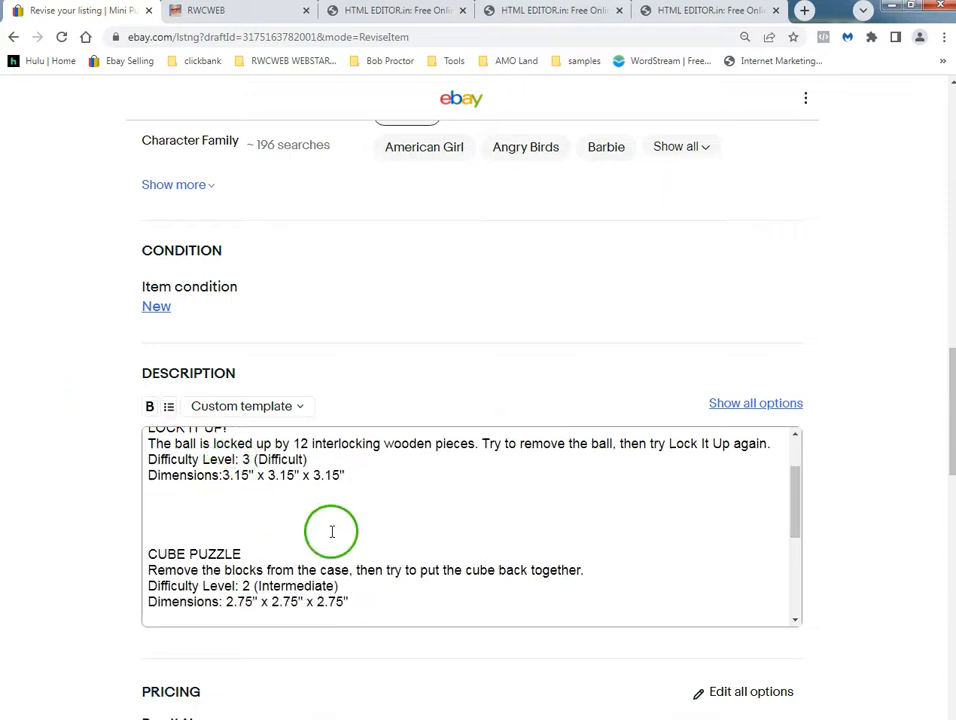
scroll(335, 529, up, 2)
scroll(862, 504, down, 1)
scroll(862, 504, down, 1)
scroll(365, 335, up, 1)
scroll(230, 416, down, 1)
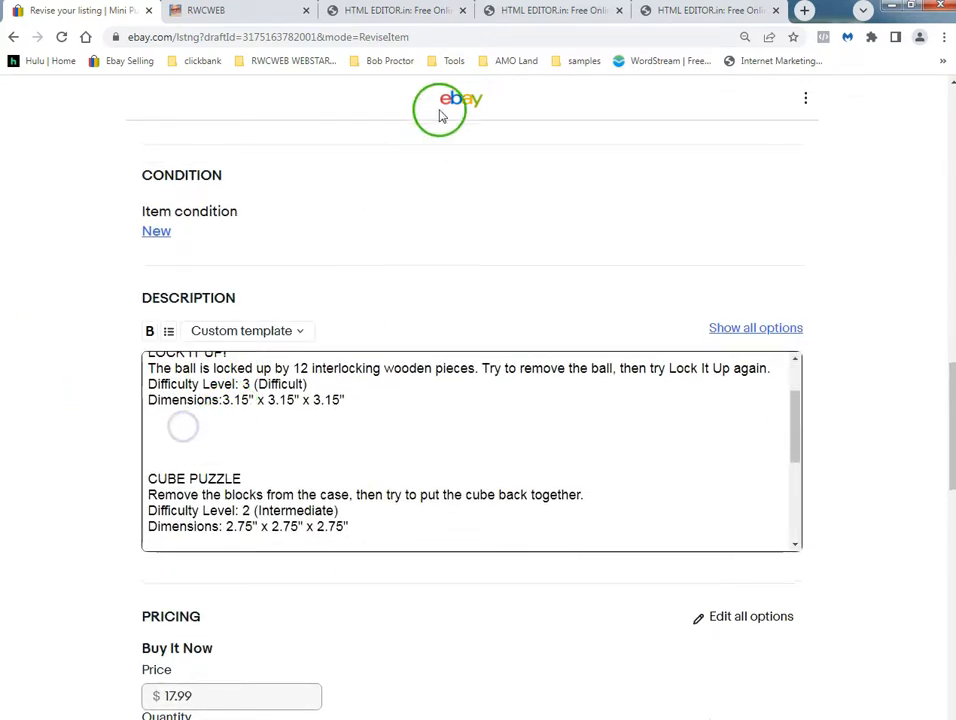
Preview the first HTML editor's content, copy the interlocking-block puzzle image from the preview, and return to the listing revision page.
click(422, 12)
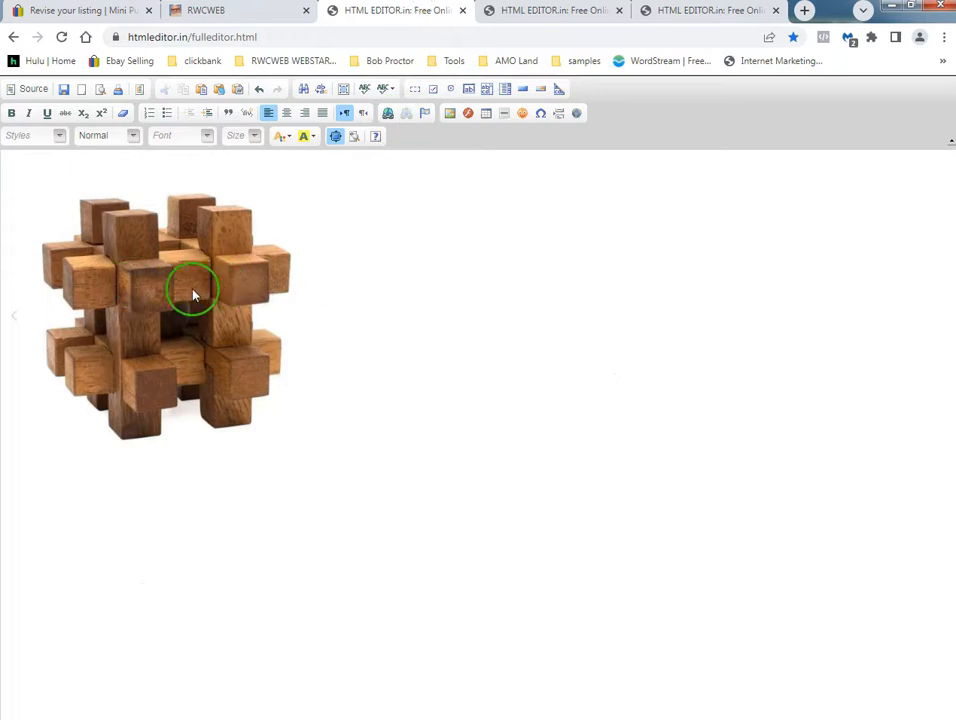
click(100, 91)
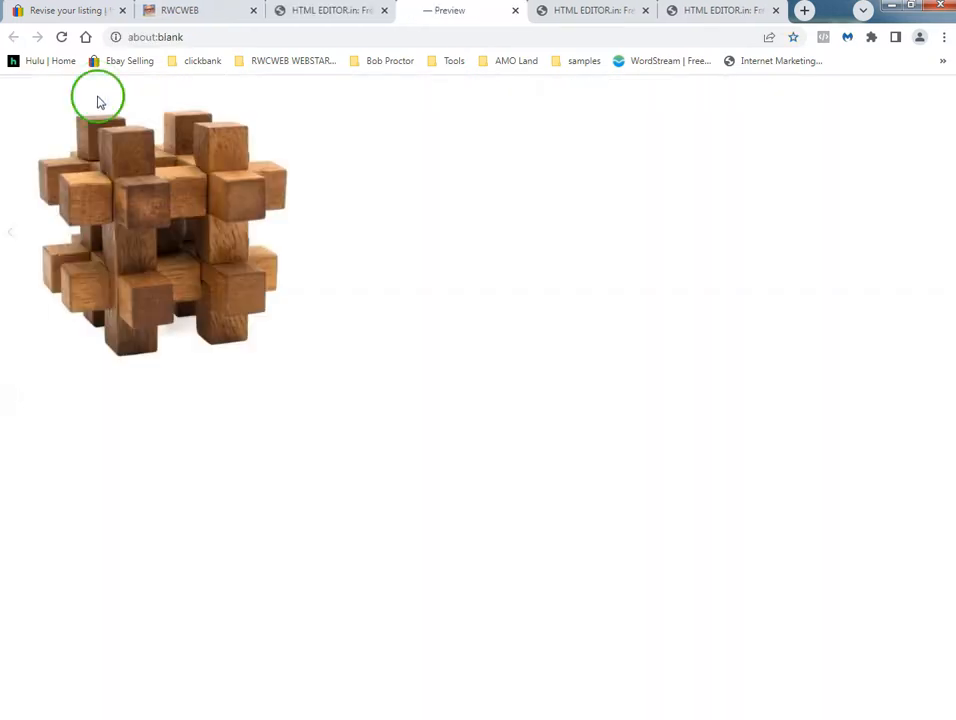
right_click(168, 200)
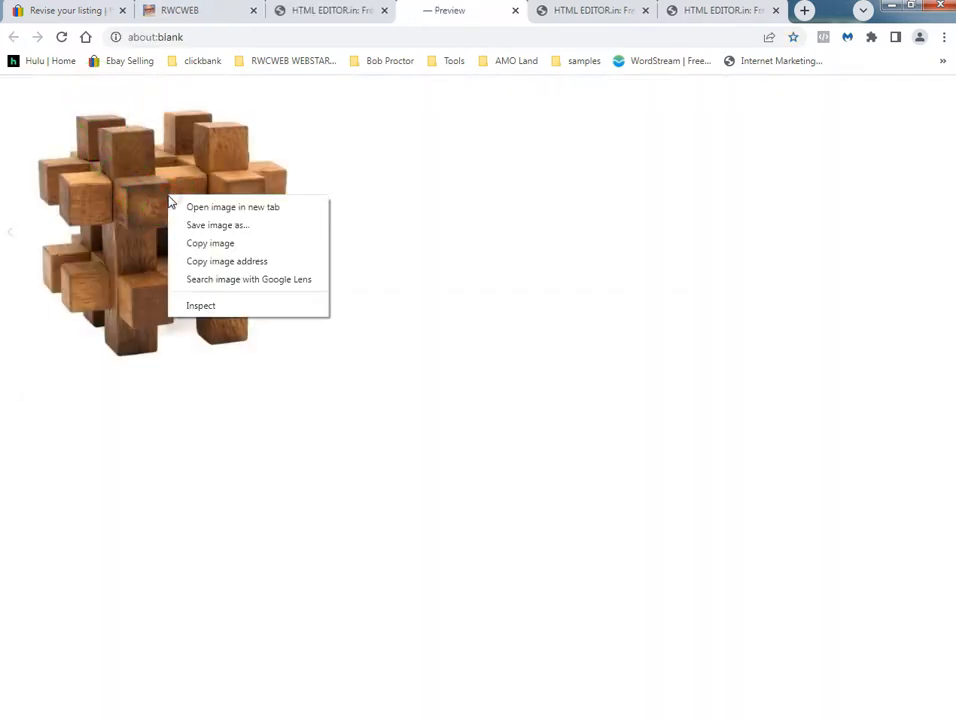
click(201, 244)
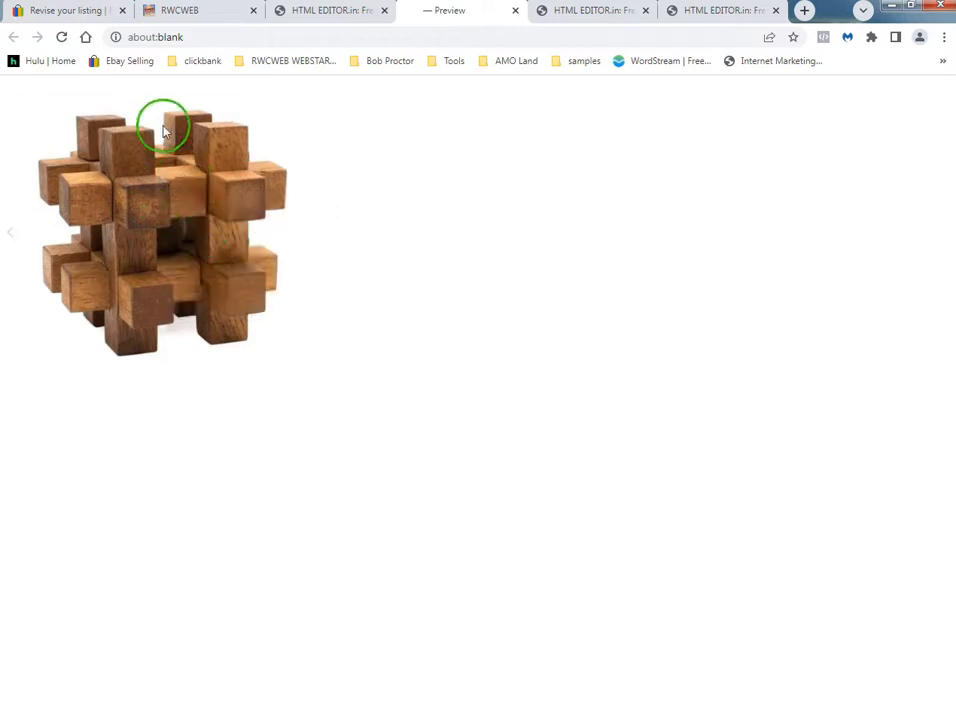
click(75, 12)
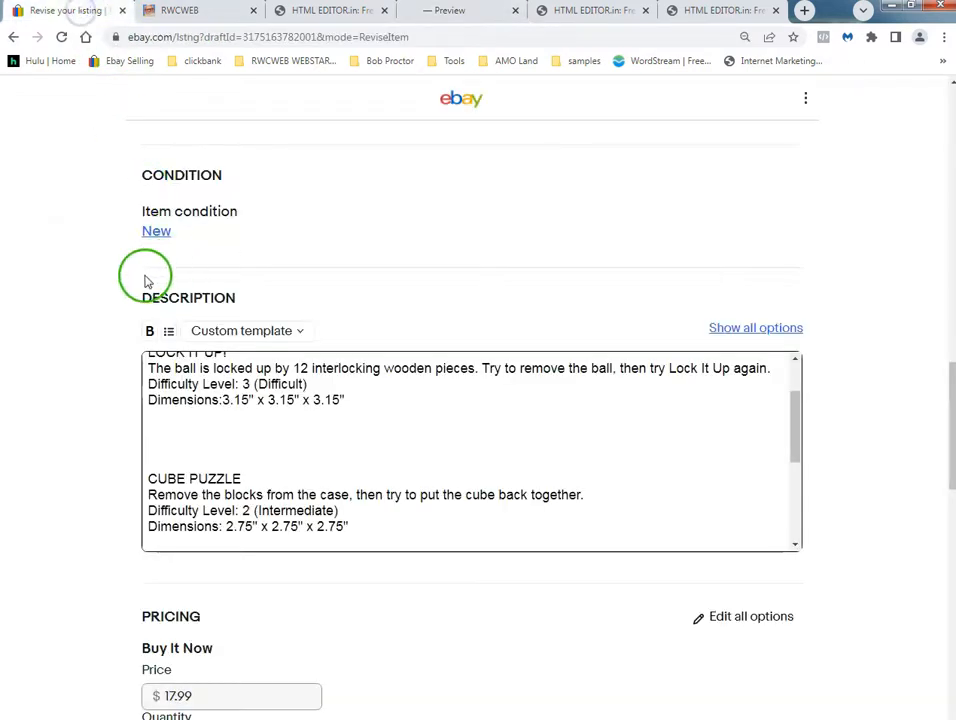
Paste the copied interlocking-block puzzle image into the blank space below the LOCK IT UP! dimensions in the description.
scroll(179, 424, up, 2)
scroll(213, 427, down, 2)
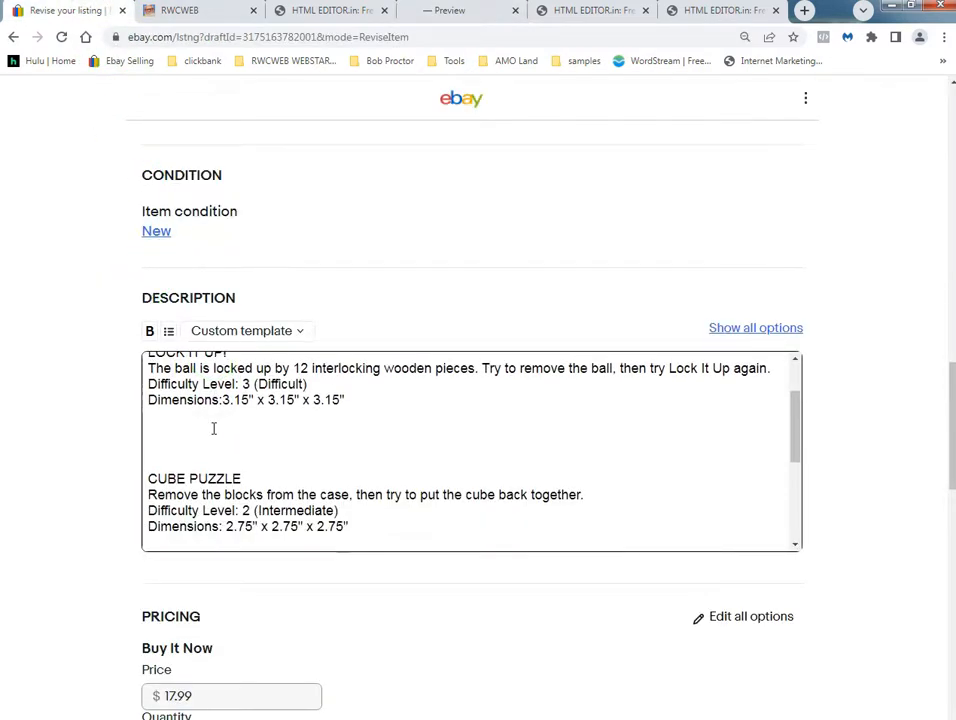
right_click(149, 431)
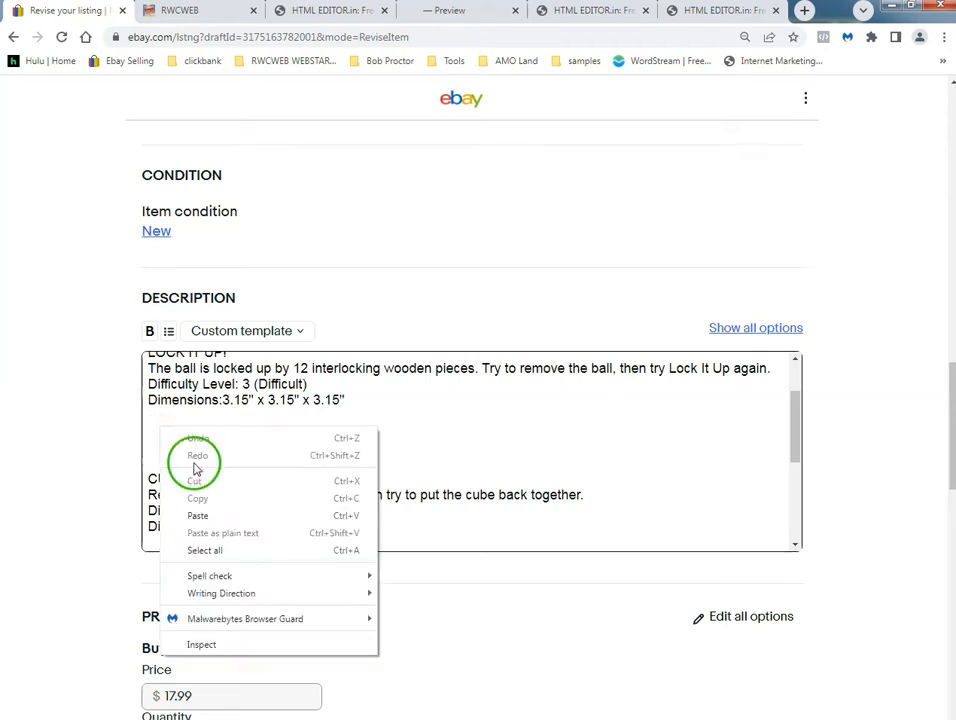
click(418, 431)
right_click(172, 433)
click(203, 521)
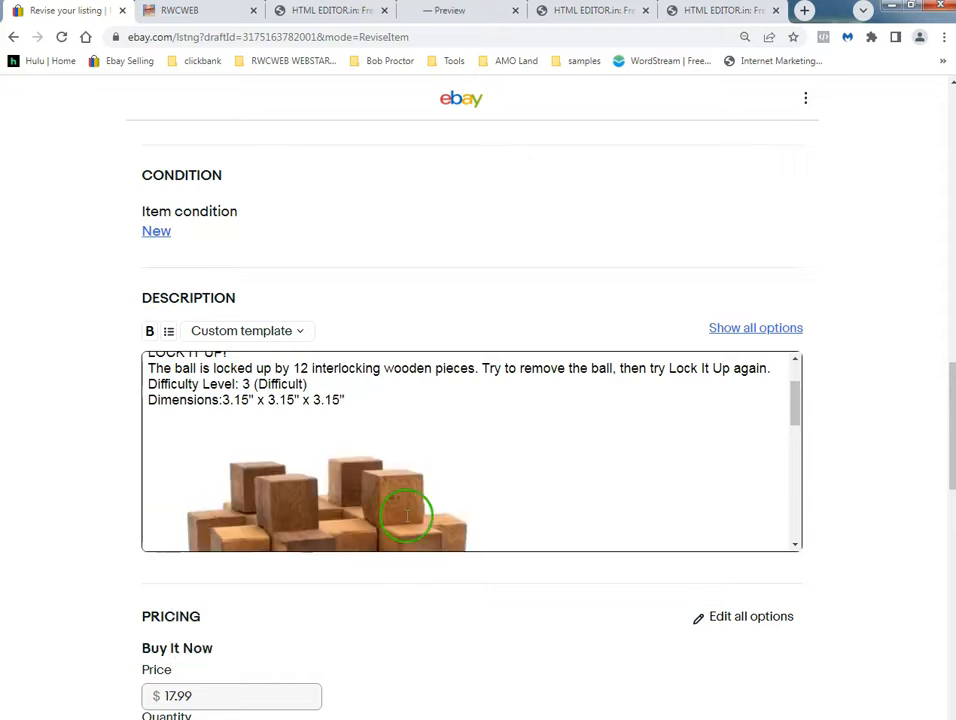
scroll(506, 482, down, 5)
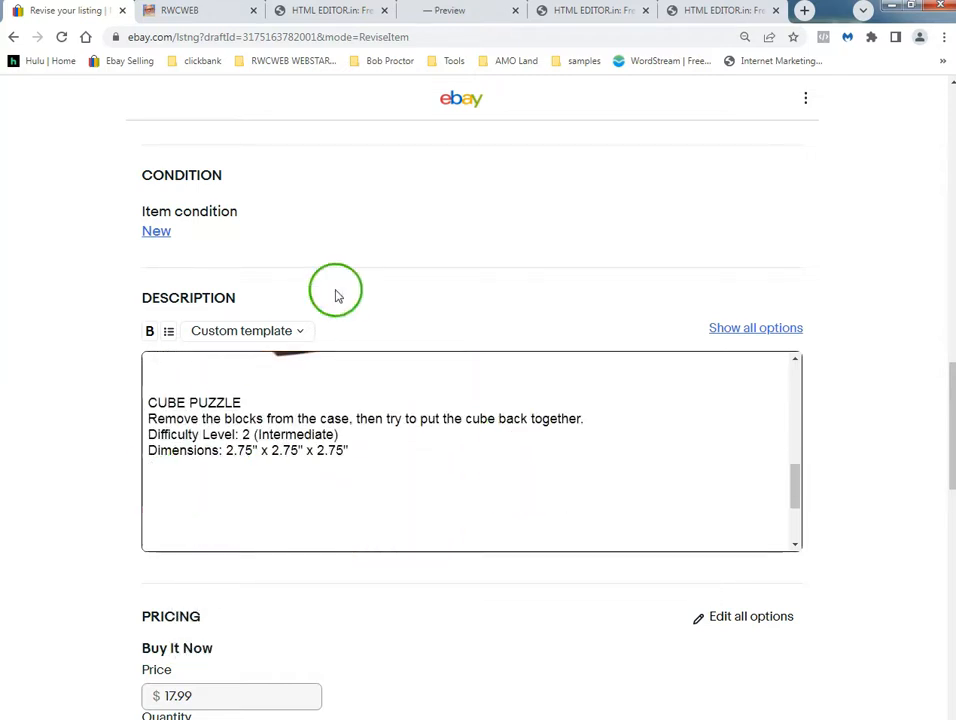
Close the interlocking-block image preview and the first HTML editor that holds the same image.
click(470, 19)
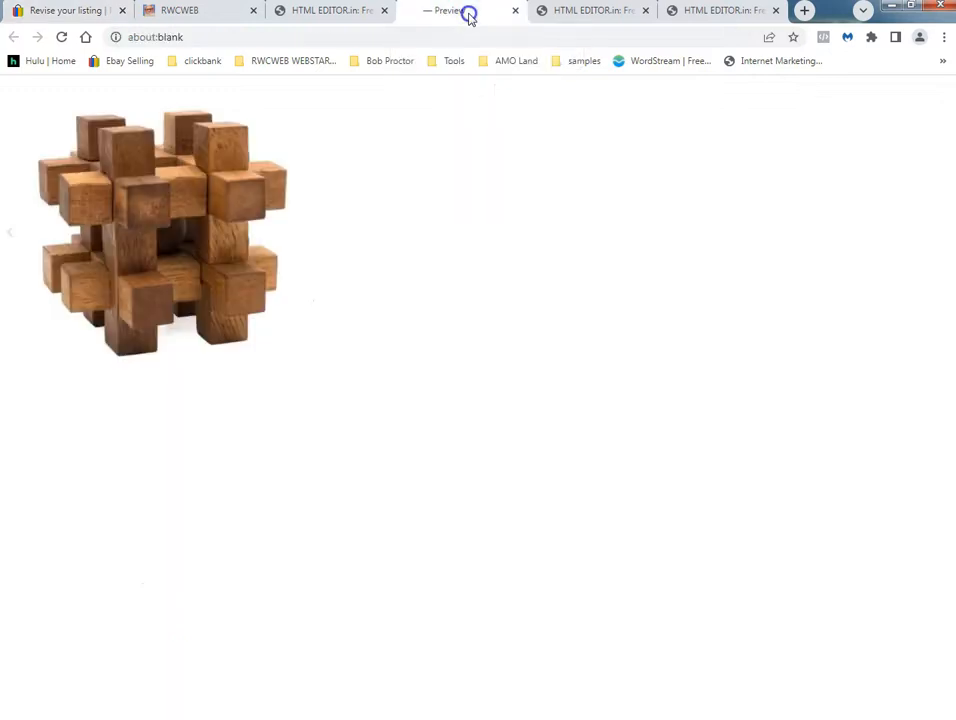
click(300, 14)
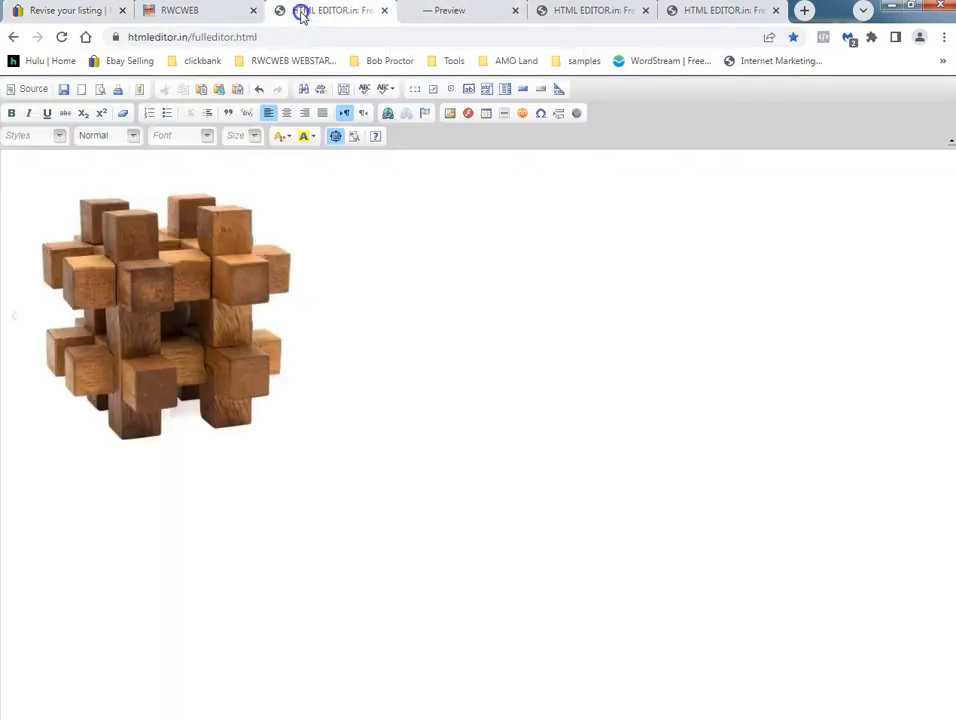
click(437, 20)
click(515, 12)
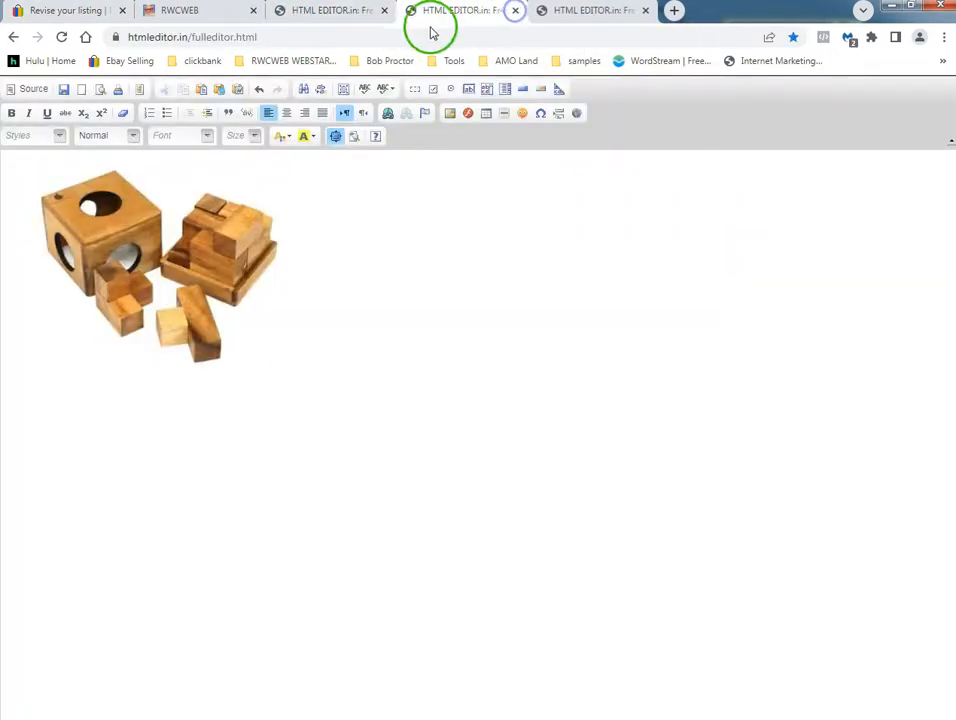
click(370, 18)
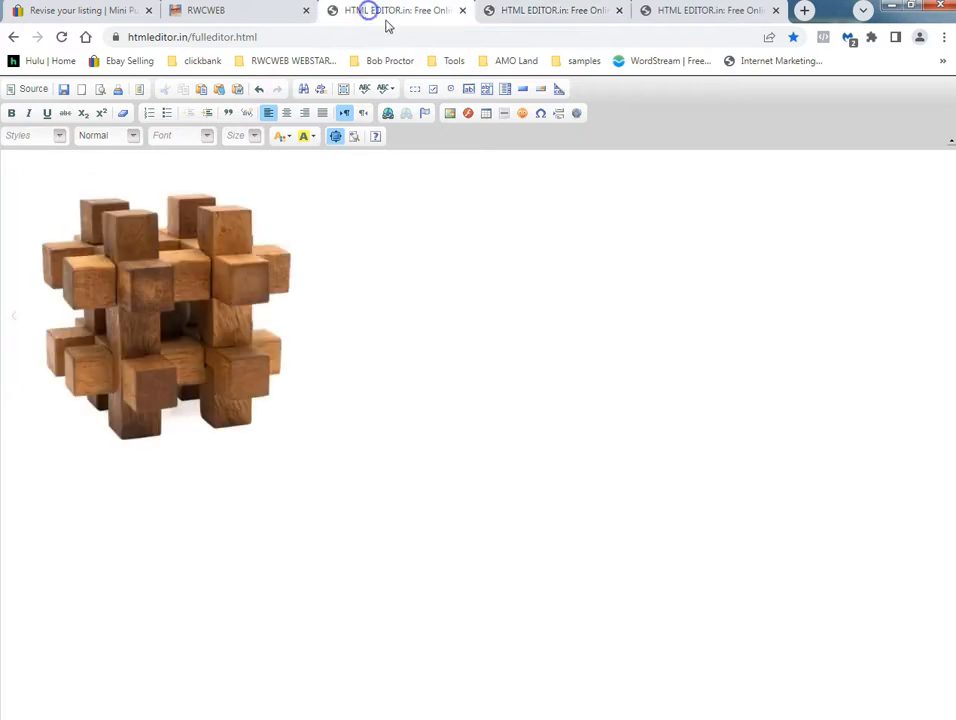
click(465, 12)
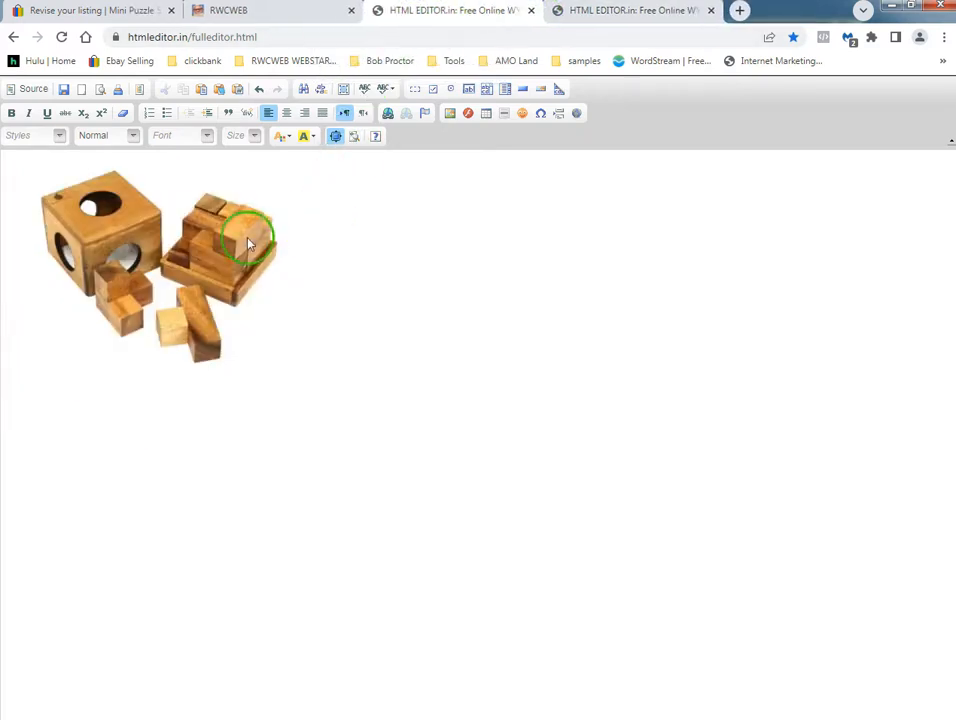
Return to the listing, show all description formatting options, and view the description's HTML code before switching back to the formatted view.
click(100, 10)
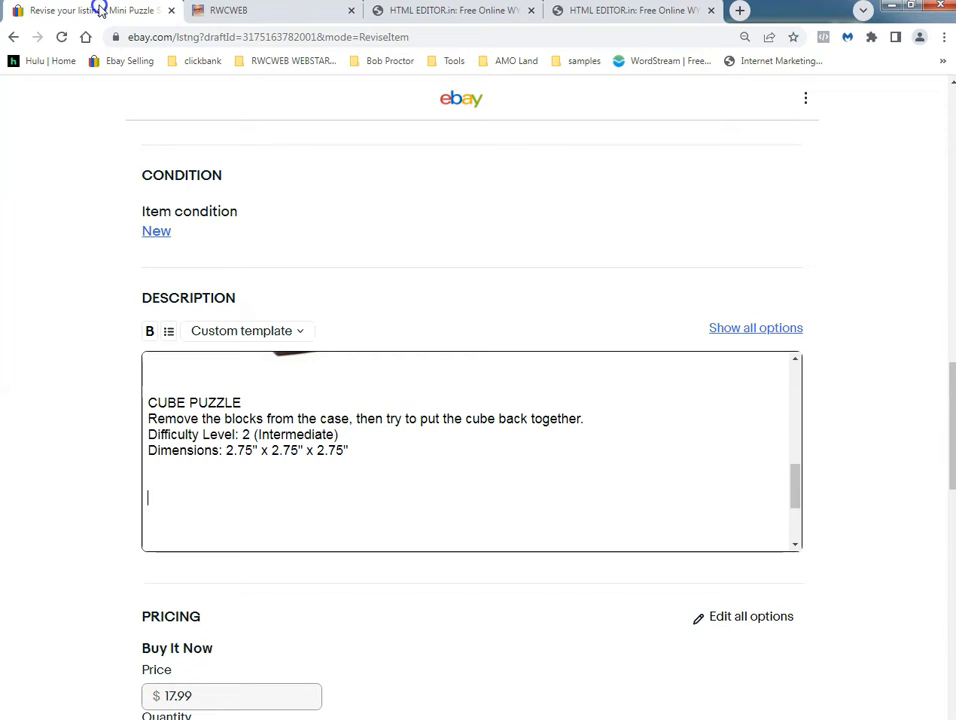
scroll(290, 435, up, 3)
scroll(301, 437, down, 3)
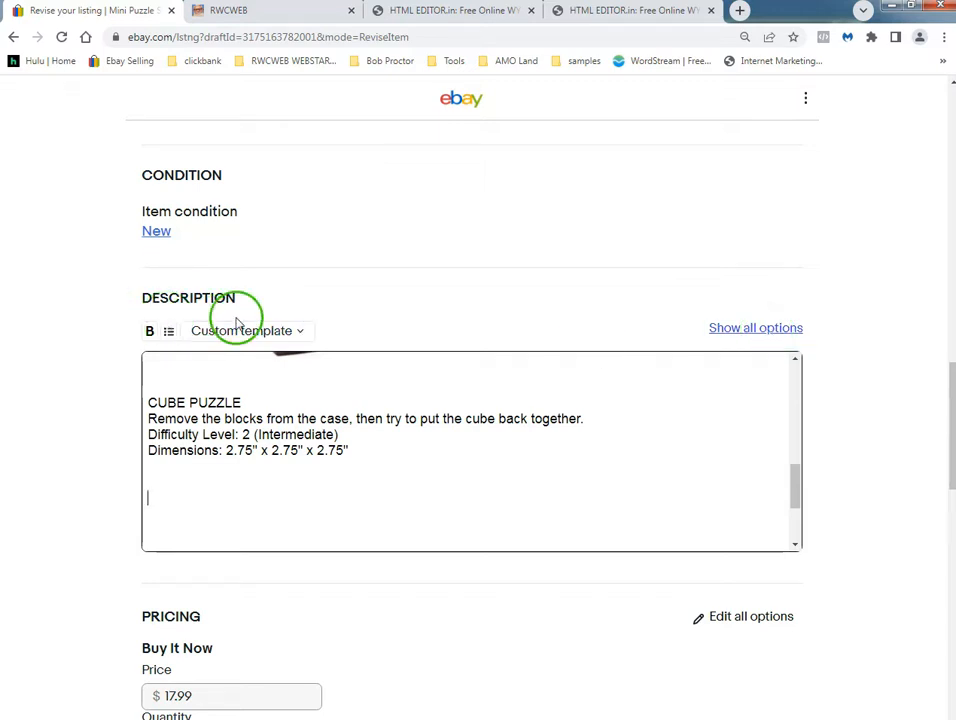
click(727, 330)
click(570, 337)
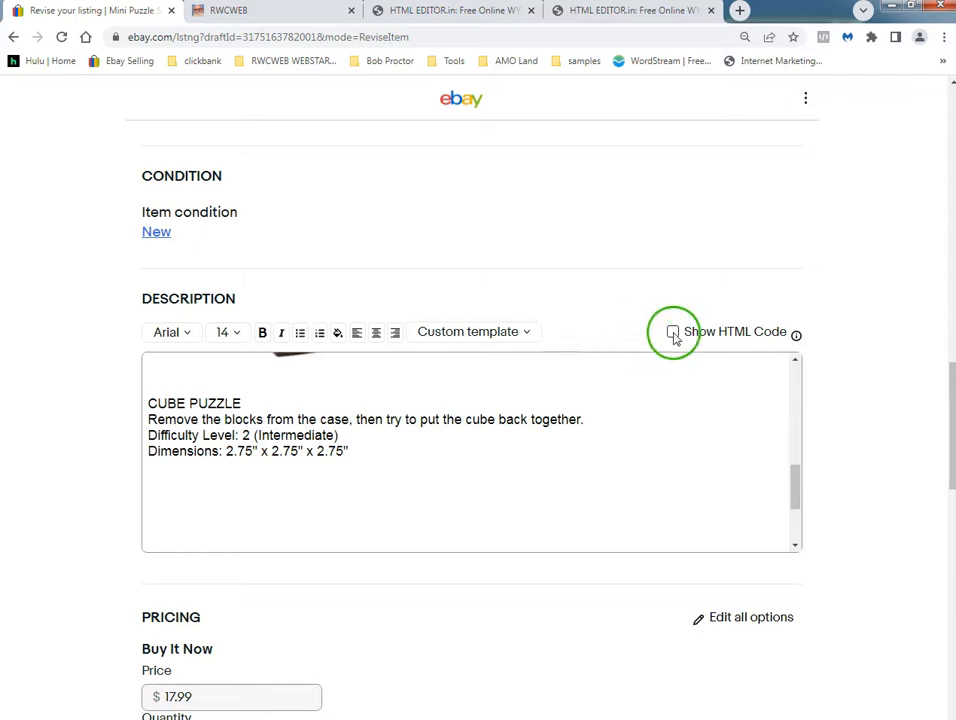
click(673, 333)
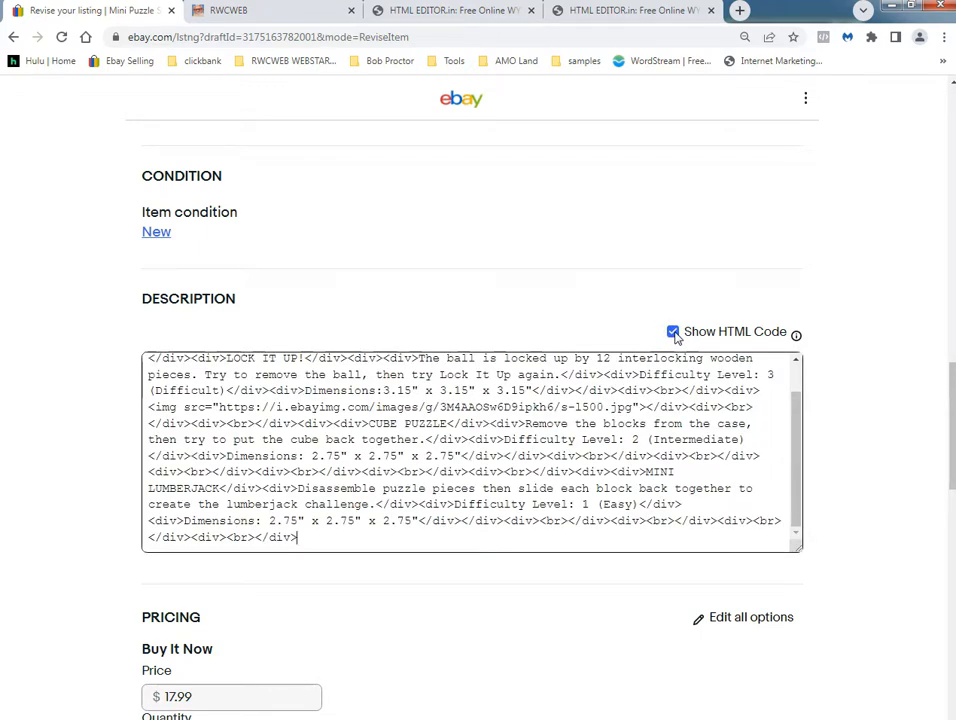
click(673, 332)
click(529, 393)
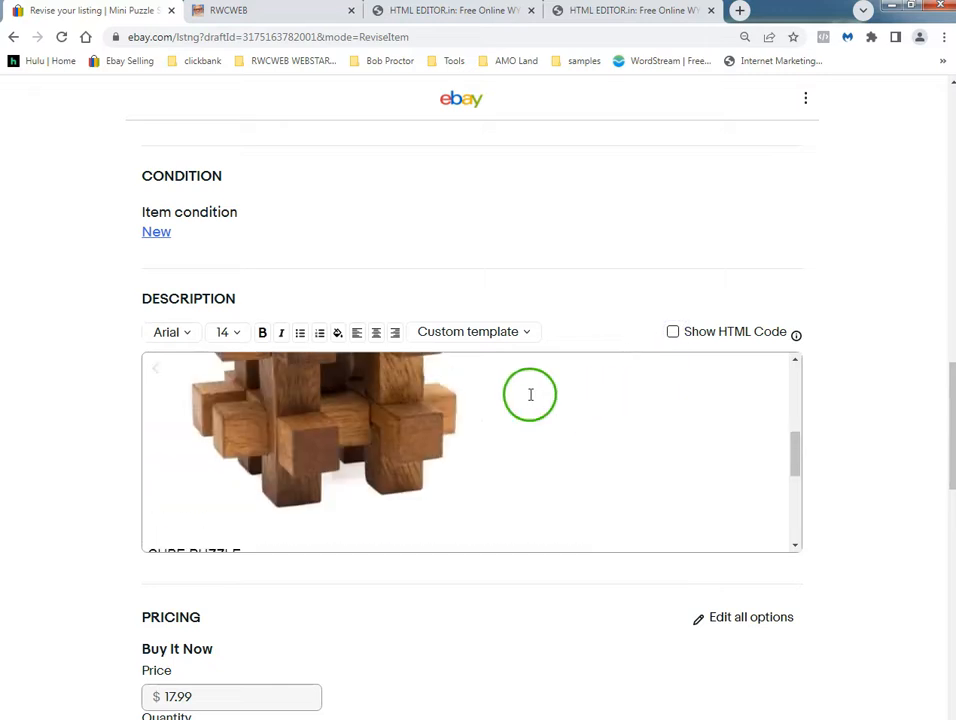
Place the cursor below the CUBE PUZZLE dimensions, copy the cube puzzle image from the HTML editor's preview, and return to the listing.
scroll(531, 393, down, 2)
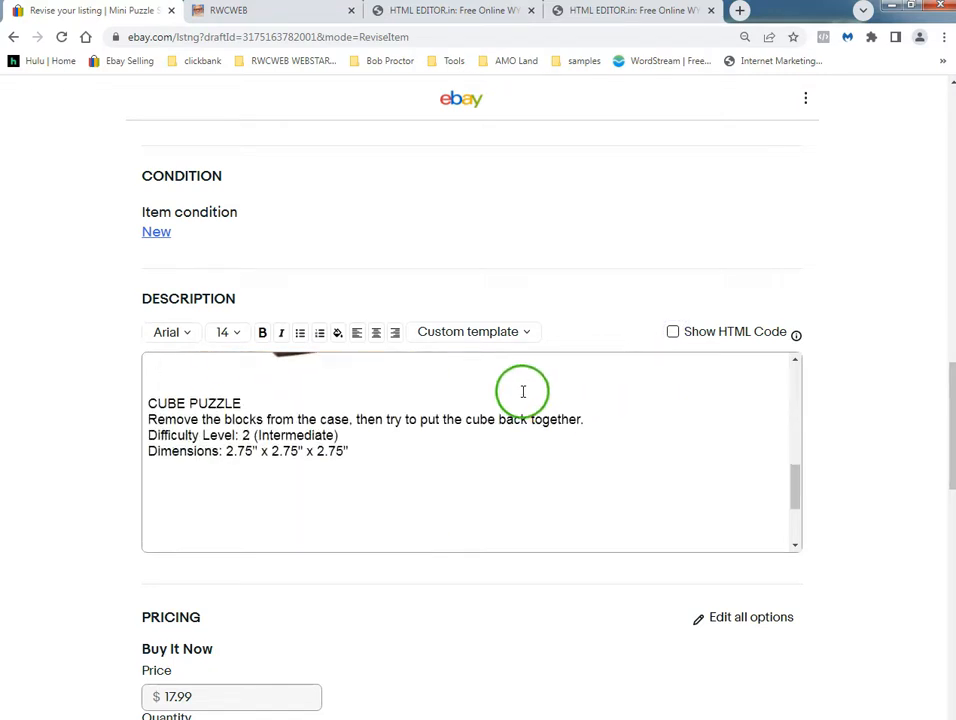
click(204, 471)
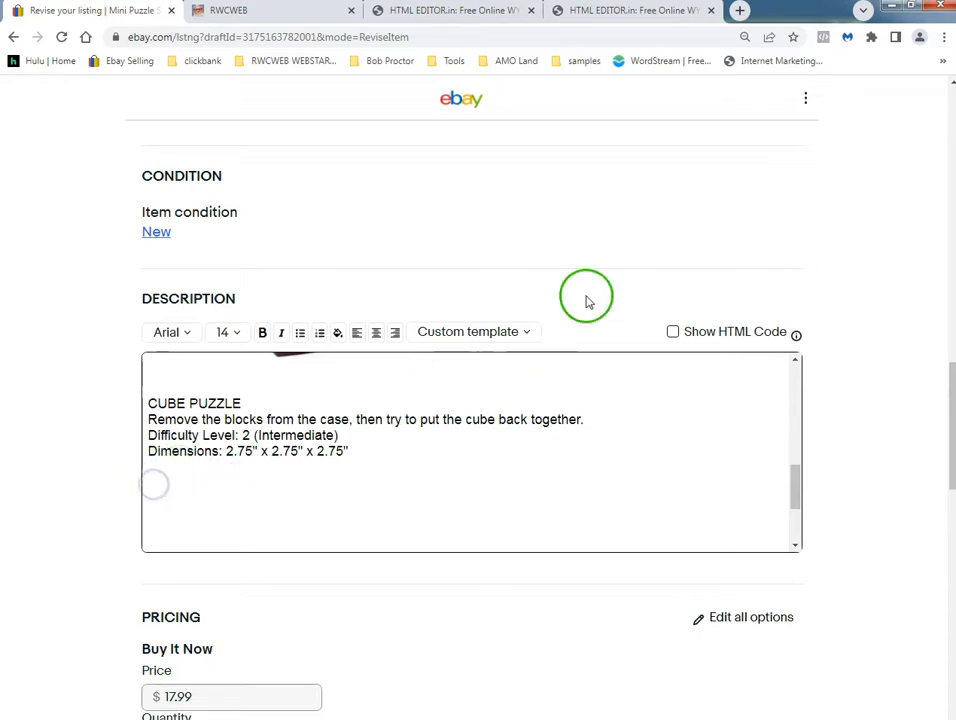
click(463, 20)
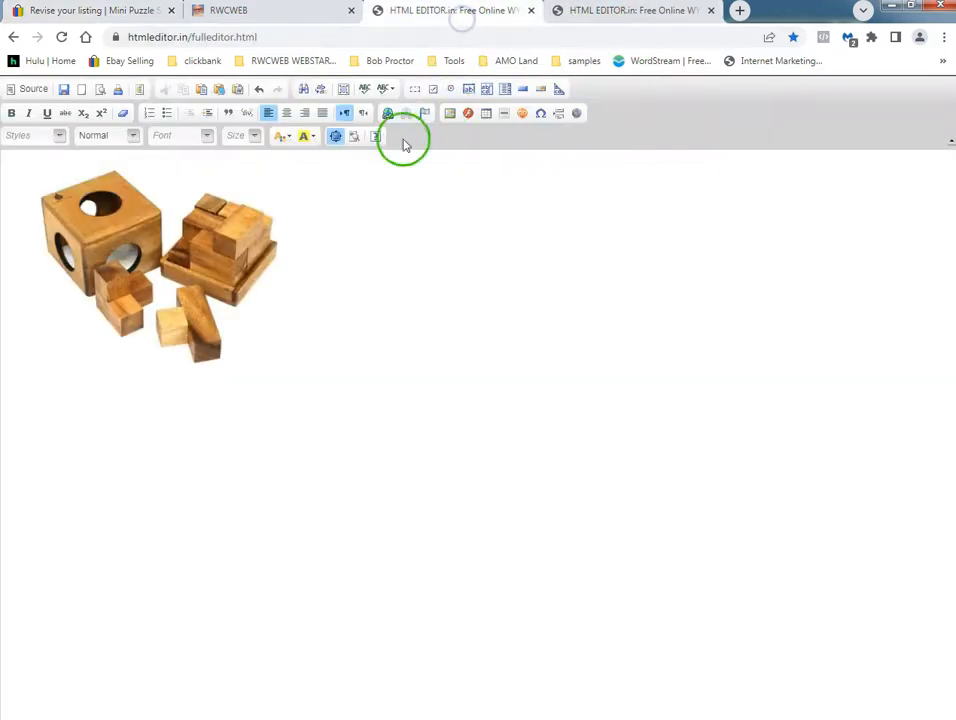
click(101, 91)
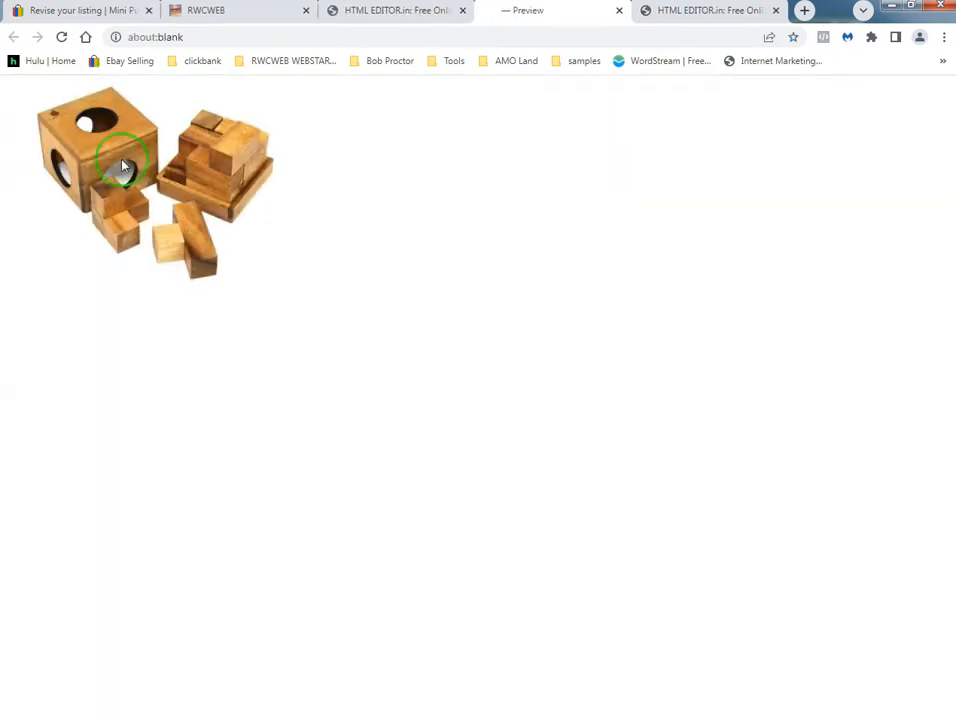
right_click(149, 156)
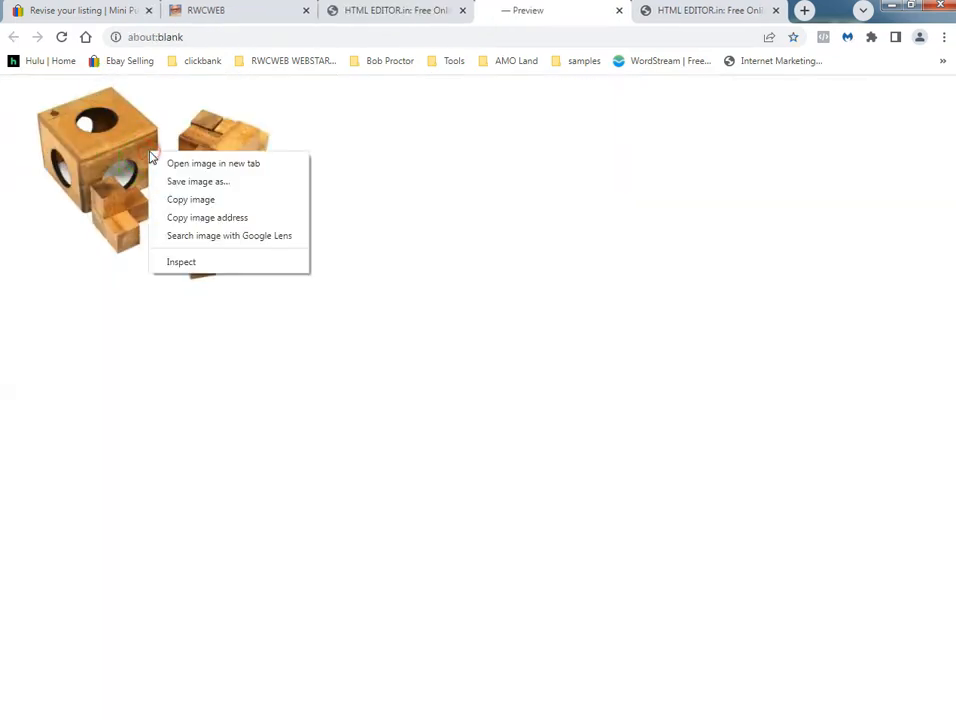
click(190, 199)
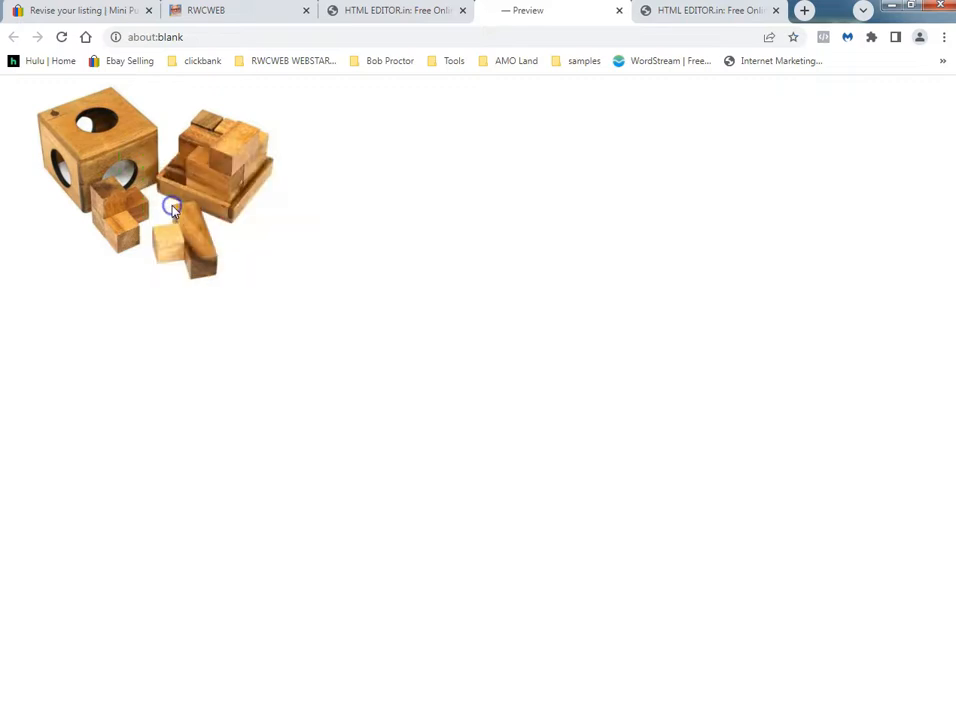
click(112, 12)
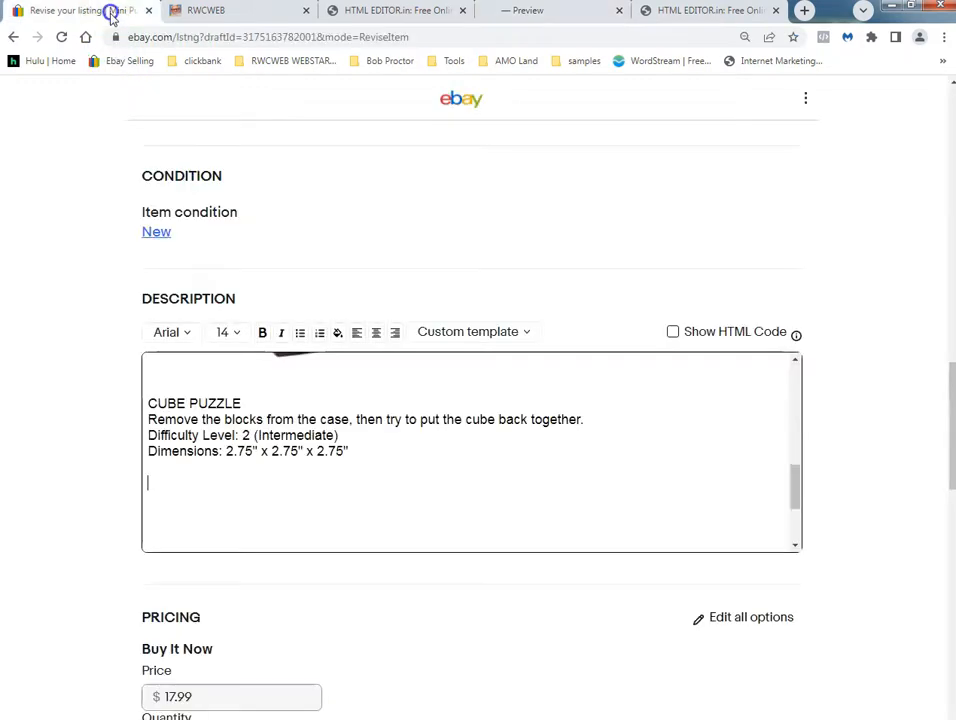
Paste the copied cube puzzle image into the blank space below the CUBE PUZZLE dimensions in the description.
click(160, 486)
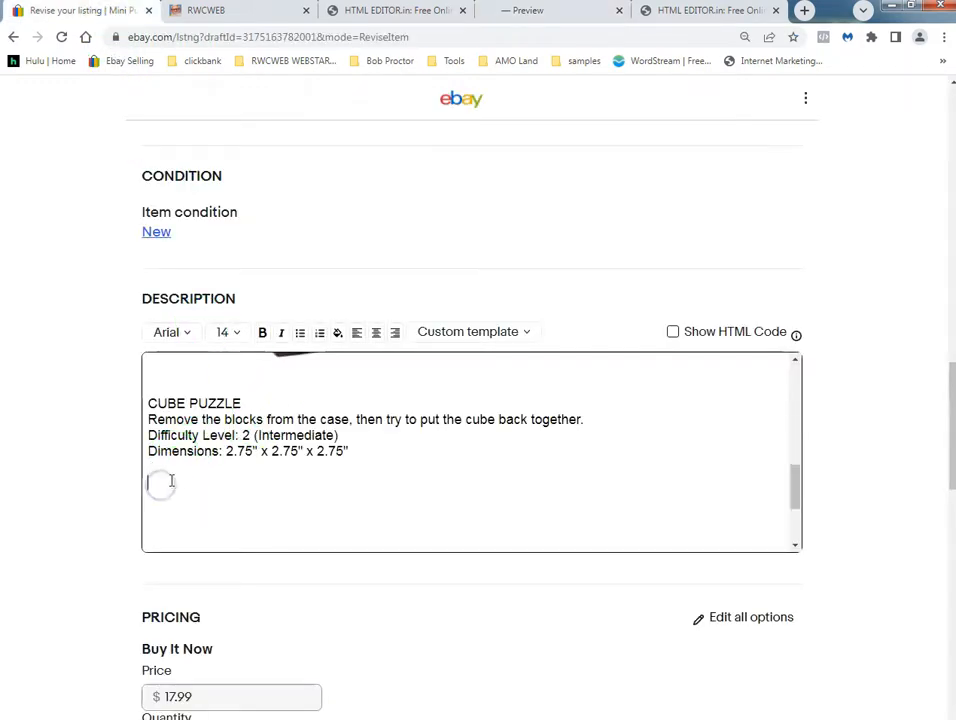
right_click(171, 482)
click(222, 570)
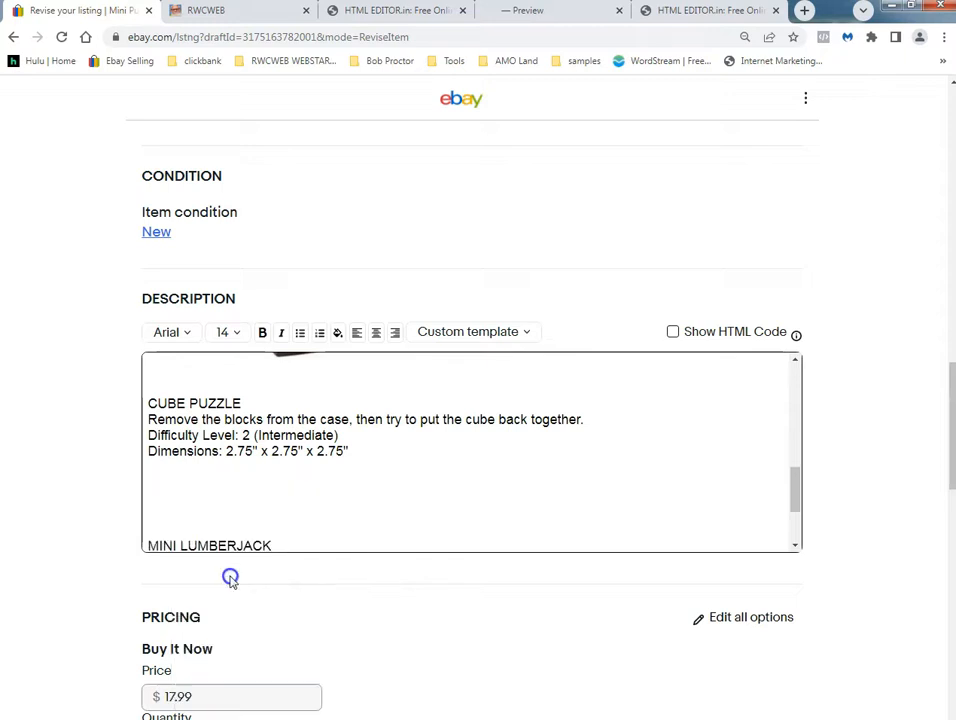
scroll(548, 511, down, 2)
scroll(548, 509, up, 1)
scroll(540, 514, down, 1)
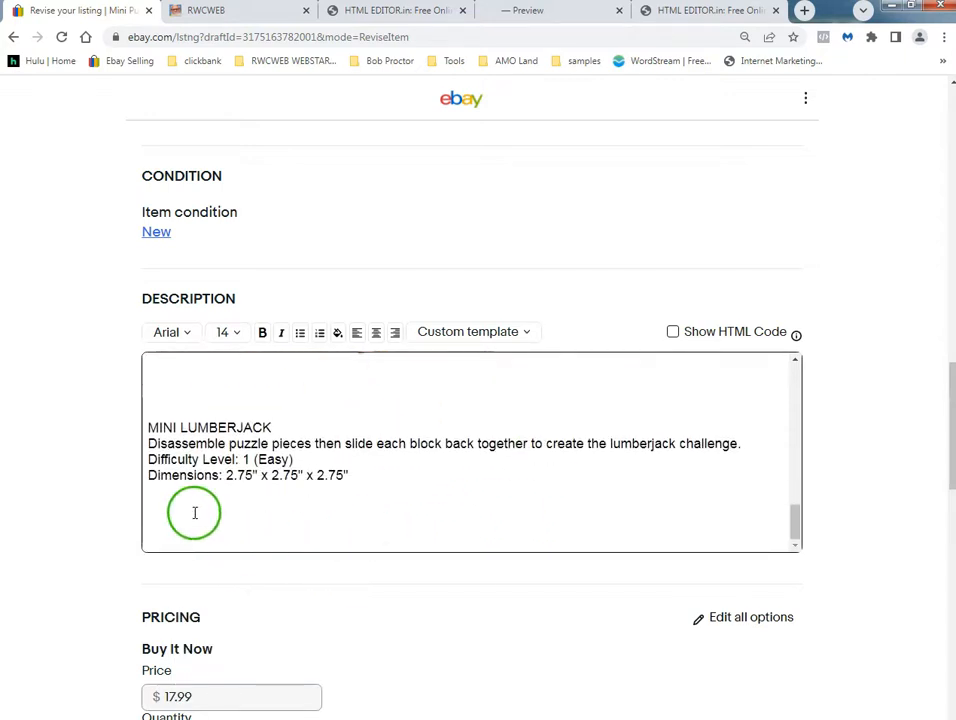
scroll(556, 488, up, 6)
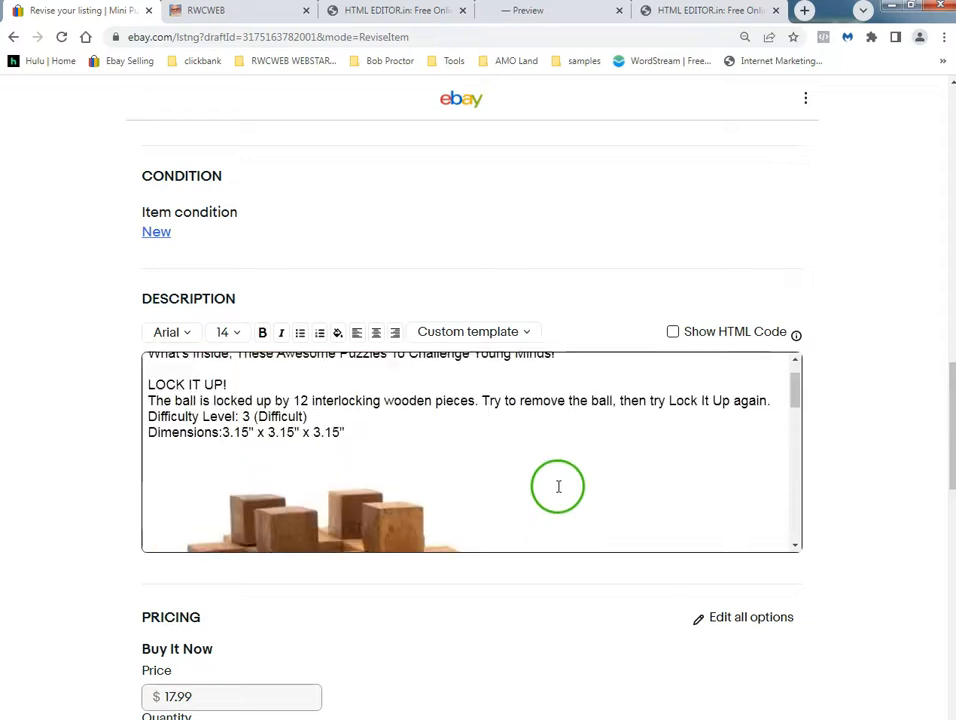
scroll(558, 488, down, 6)
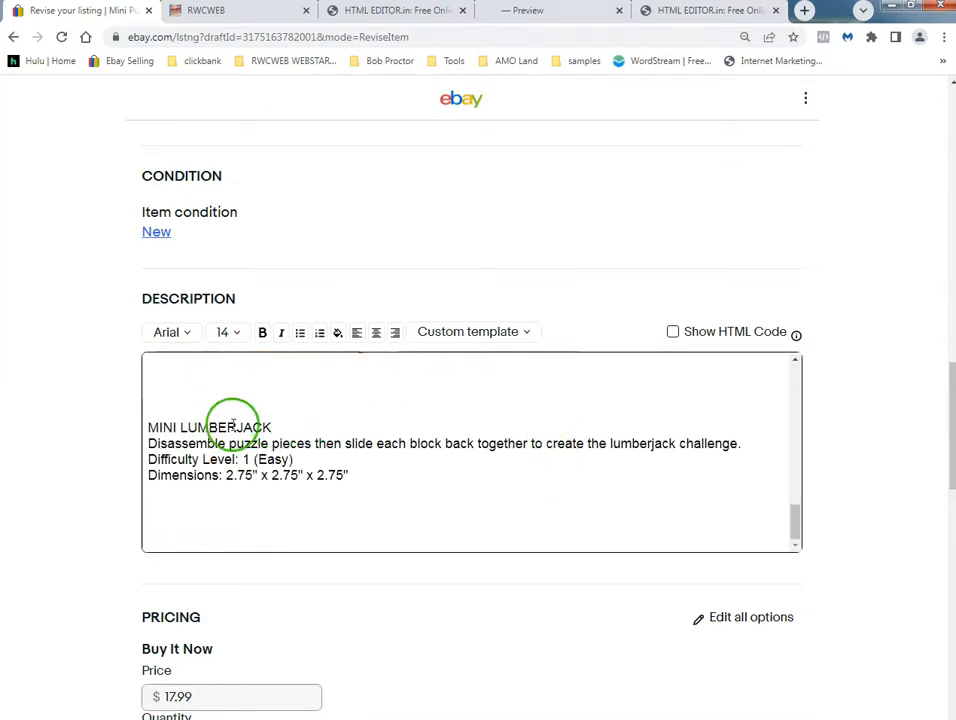
Close the cube puzzle image preview and one of the two HTML editors holding the same cube image.
click(518, 12)
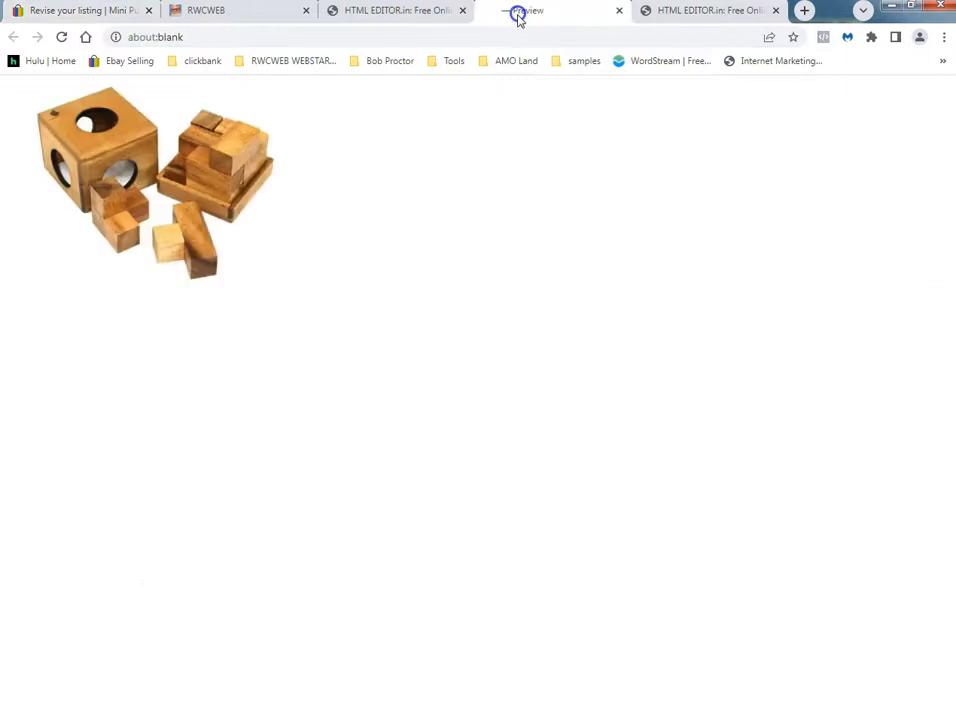
click(620, 12)
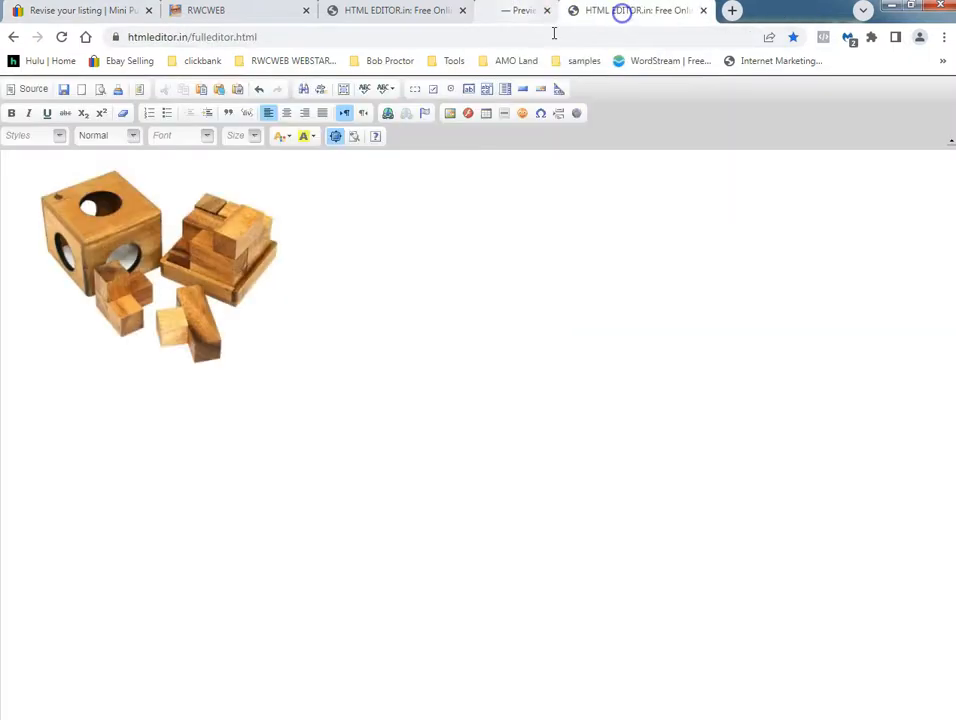
click(423, 15)
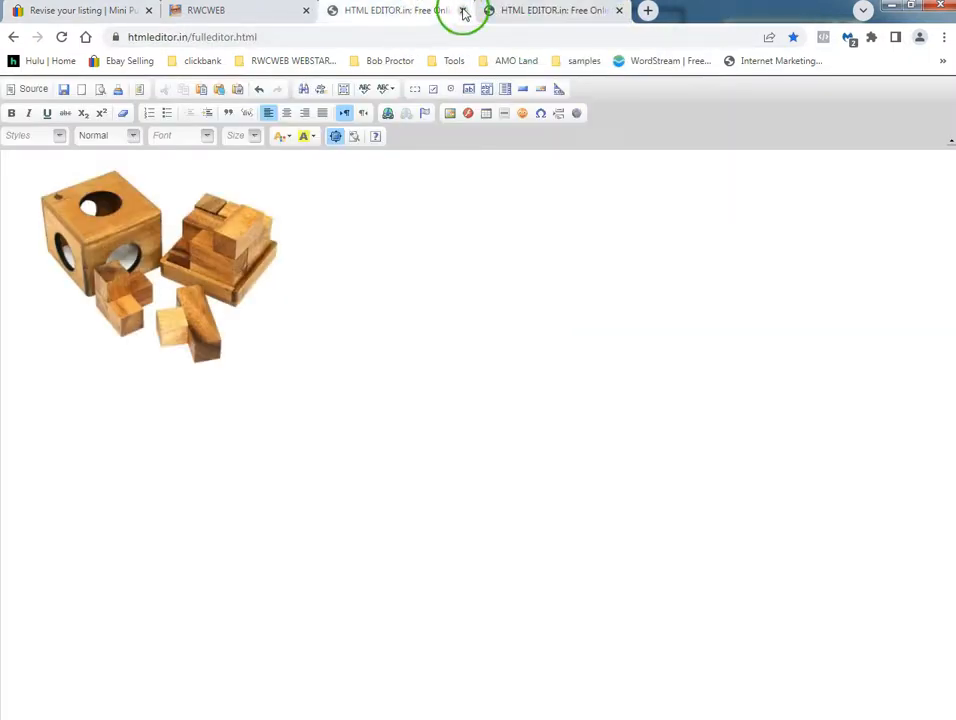
click(462, 10)
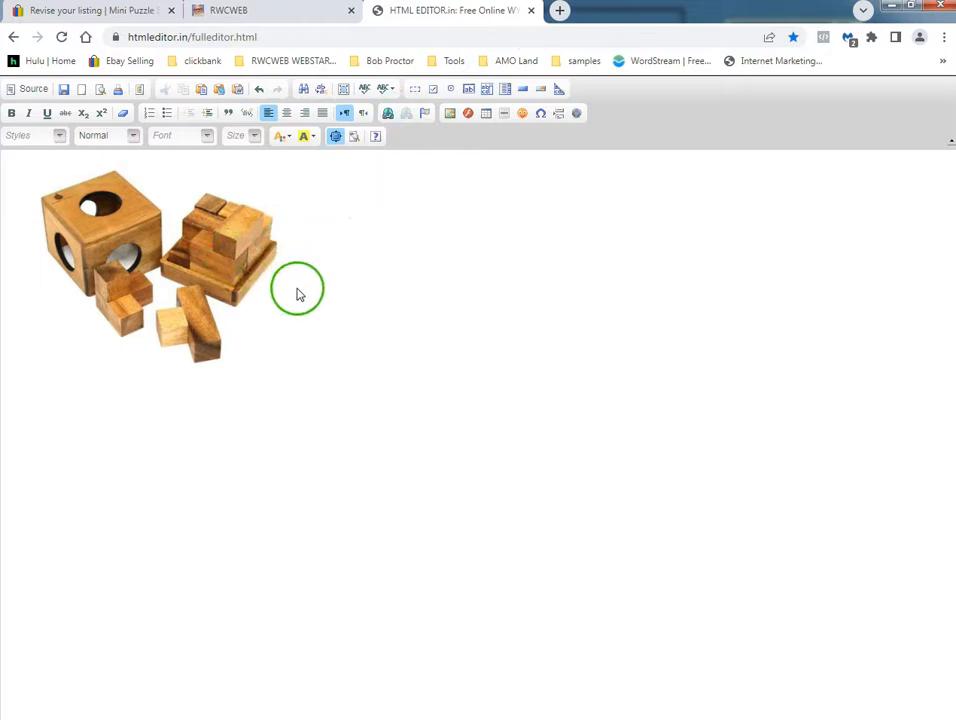
click(242, 12)
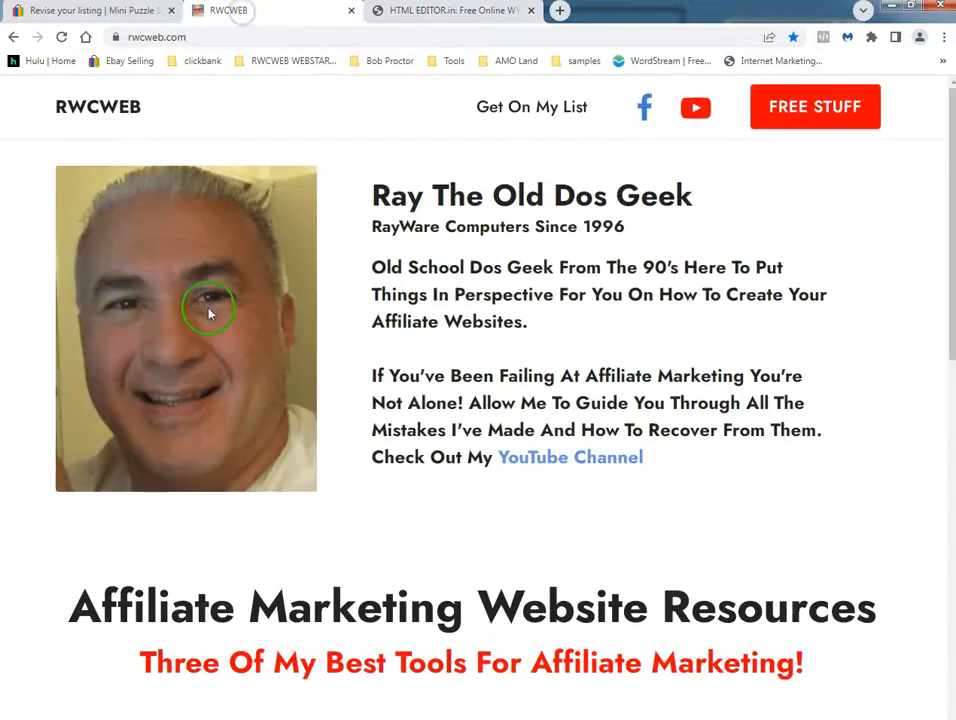
click(120, 12)
scroll(231, 412, down, 3)
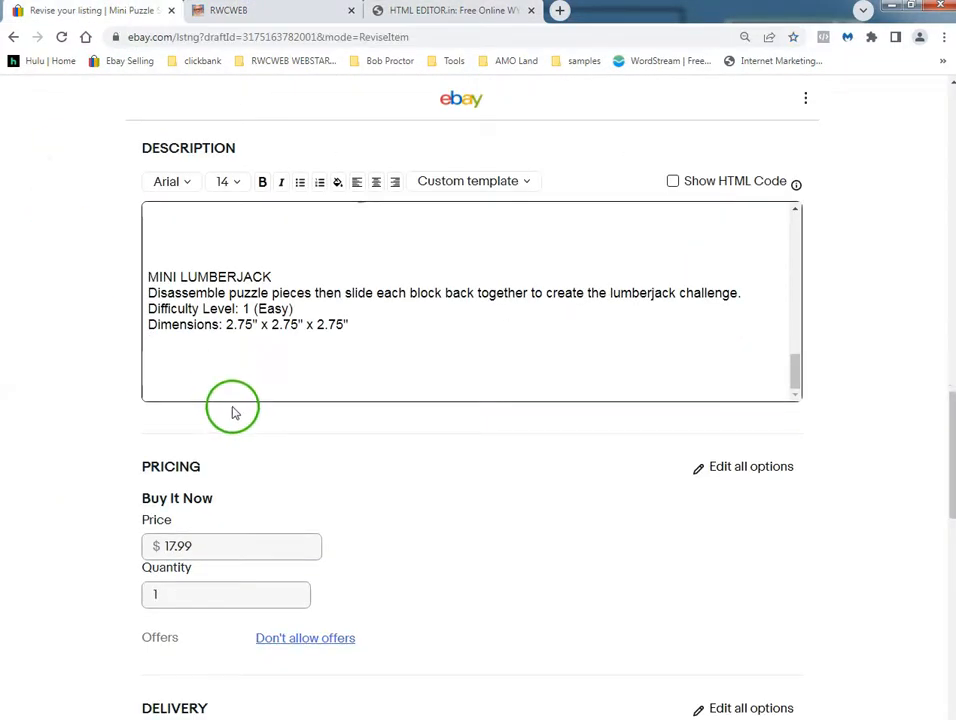
scroll(233, 412, up, 3)
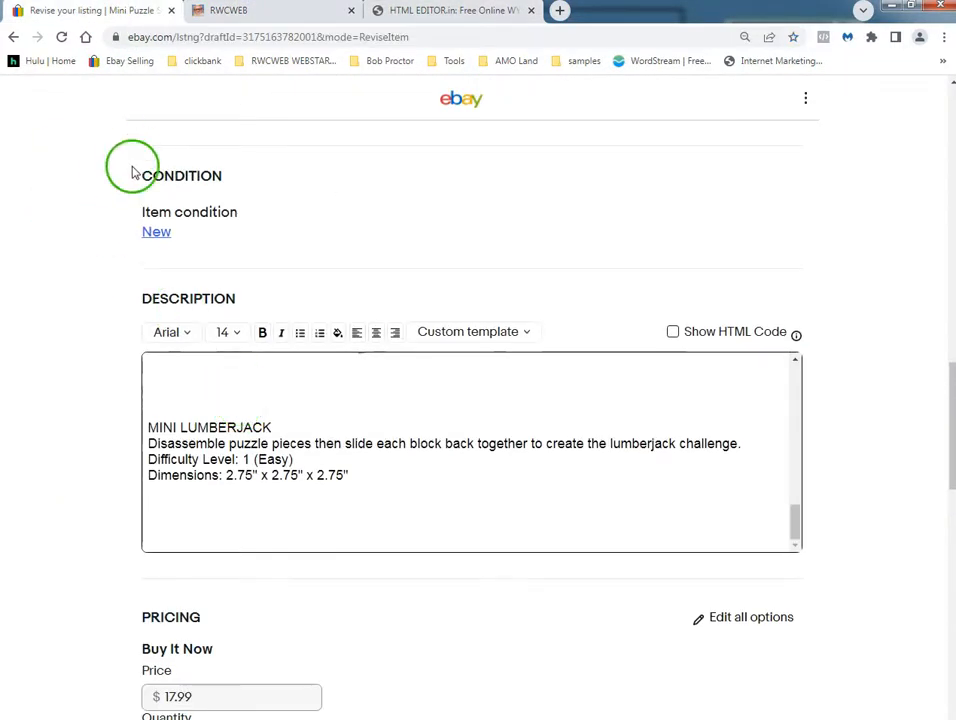
scroll(41, 327, down, 10)
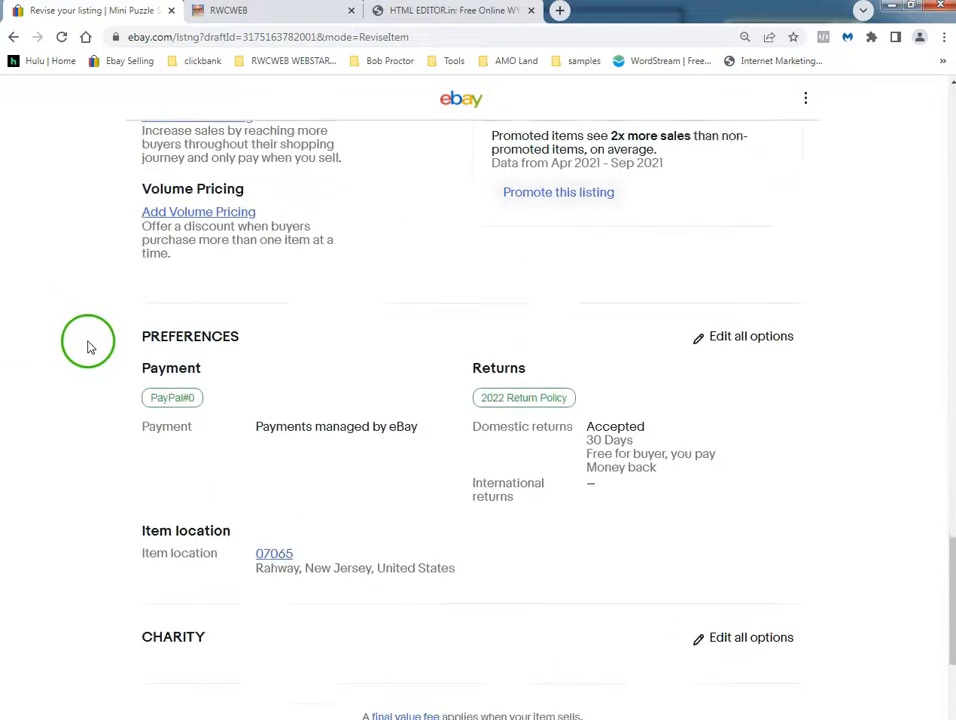
Check the open HTML editor, return to the listing form, submit the revision and view the live listing.
click(480, 14)
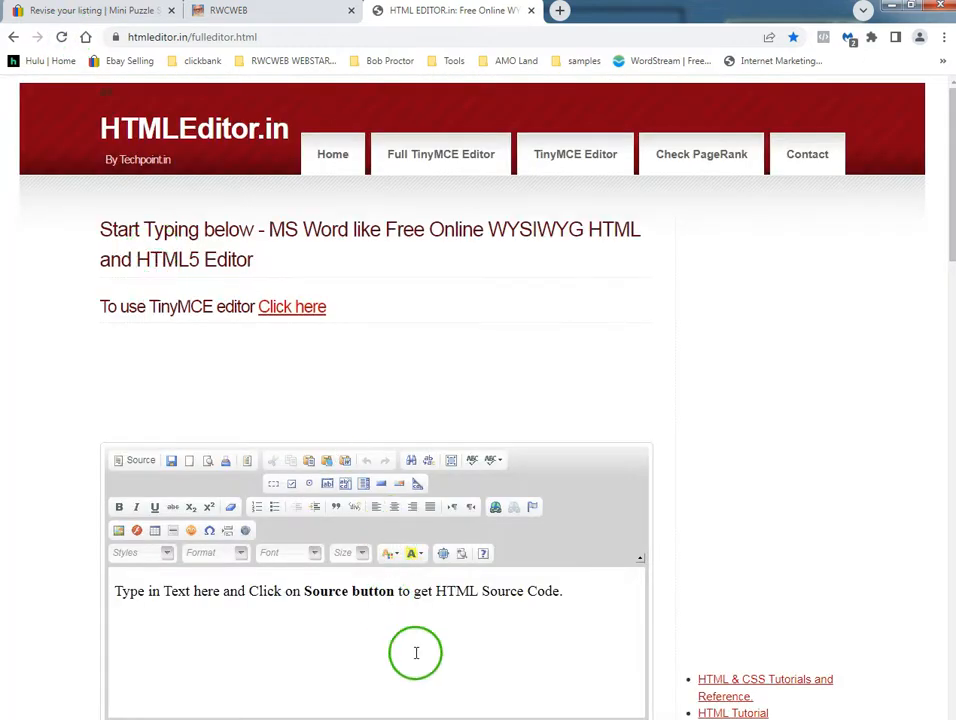
click(100, 22)
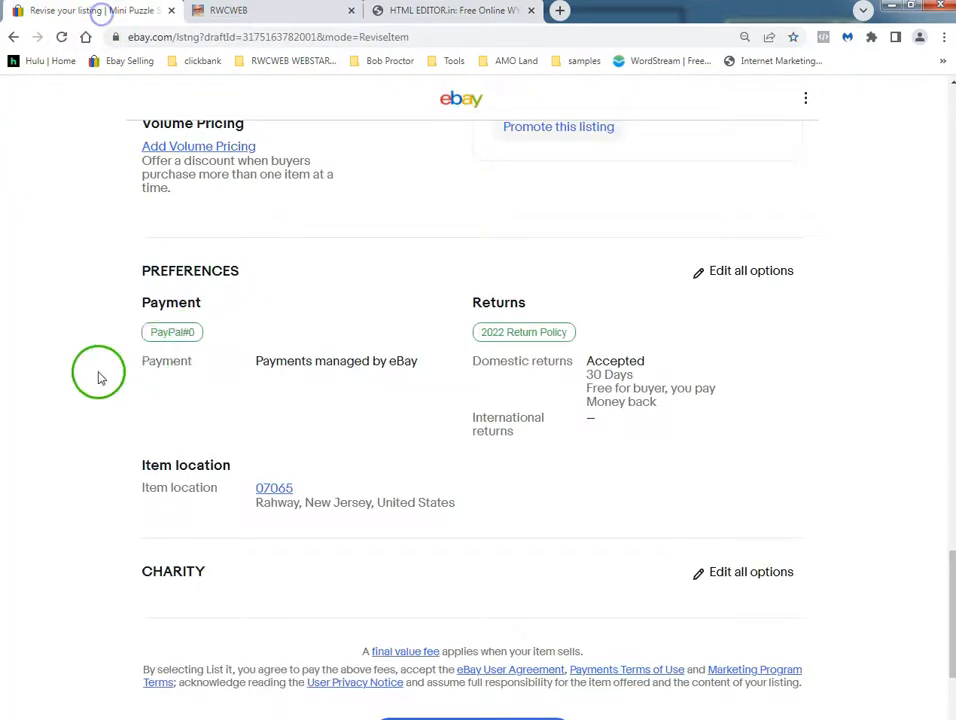
scroll(98, 373, down, 3)
click(480, 486)
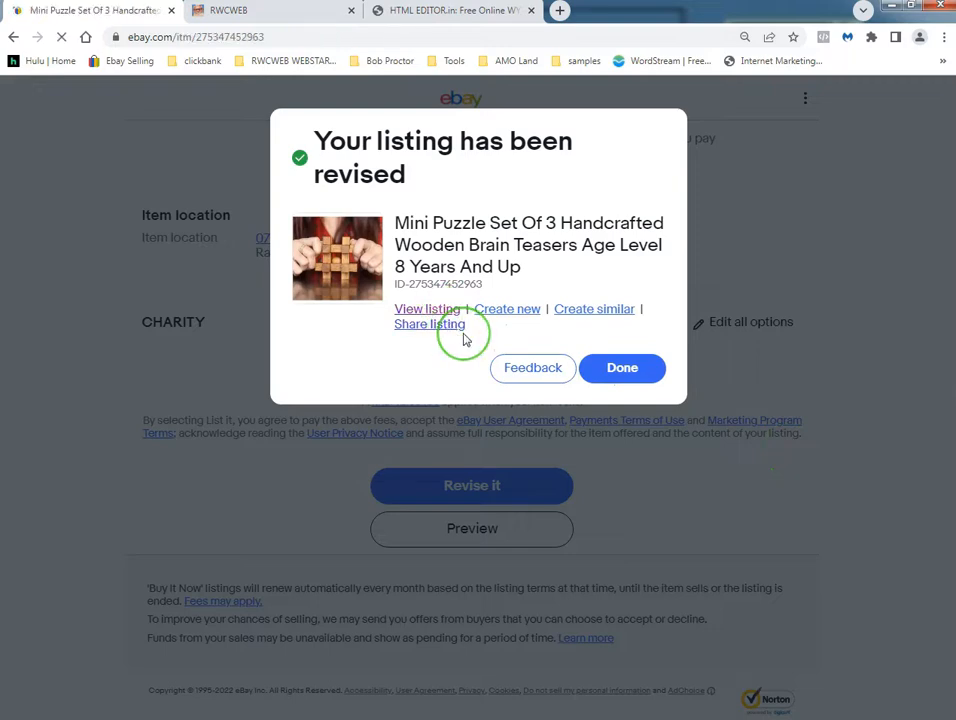
Review the puzzle photos and text in the live listing's description, from LOCK IT UP! to MINI LUMBERJACK.
scroll(391, 401, down, 10)
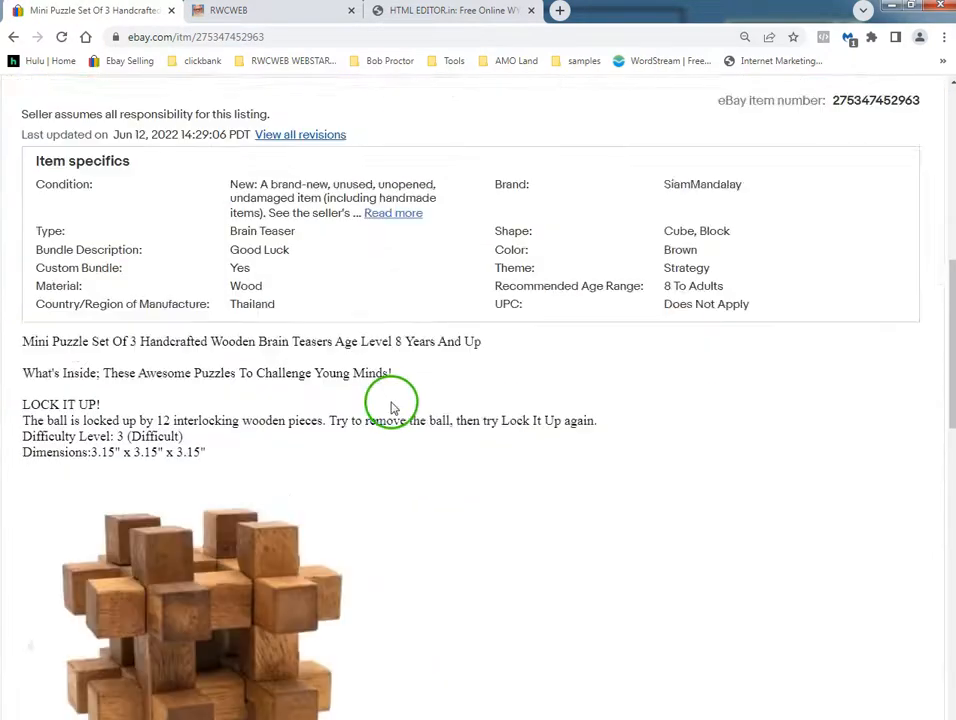
scroll(592, 421, down, 4)
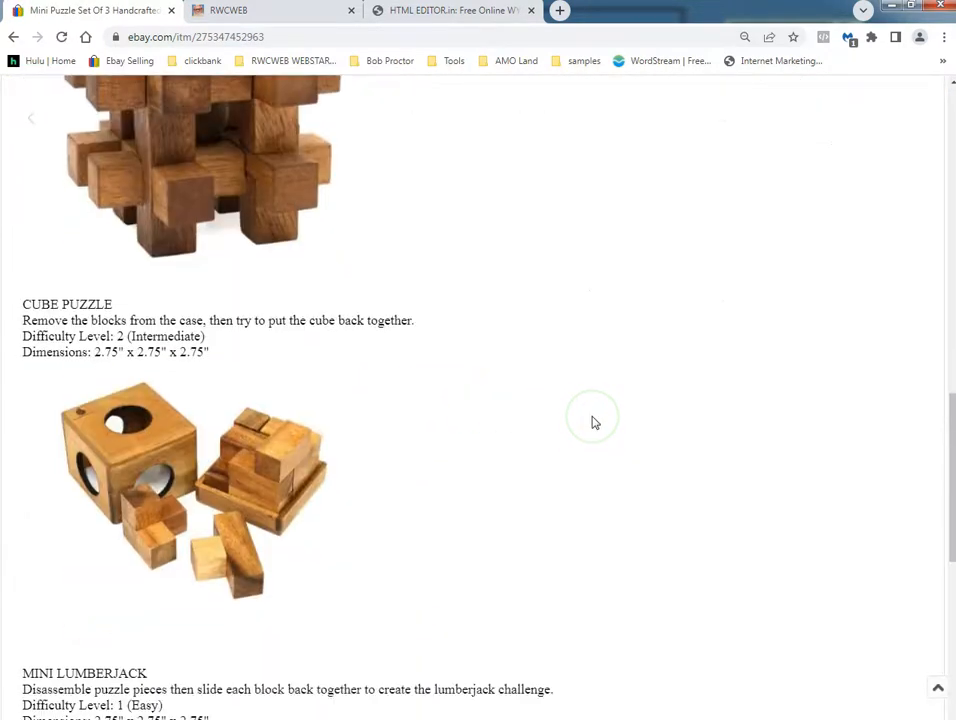
scroll(592, 421, up, 5)
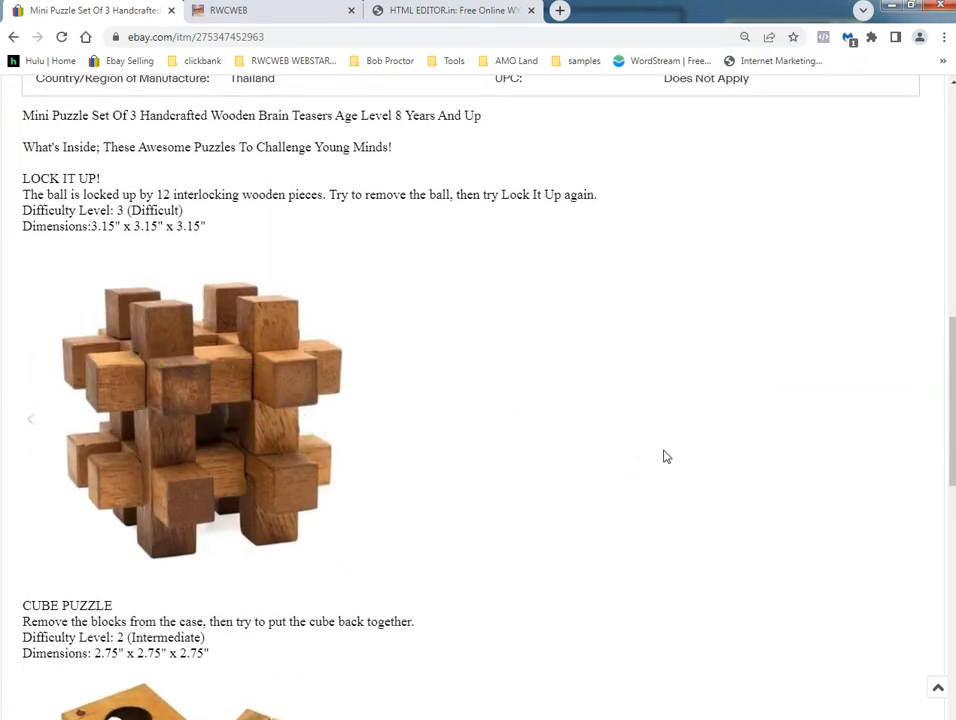
scroll(667, 457, down, 5)
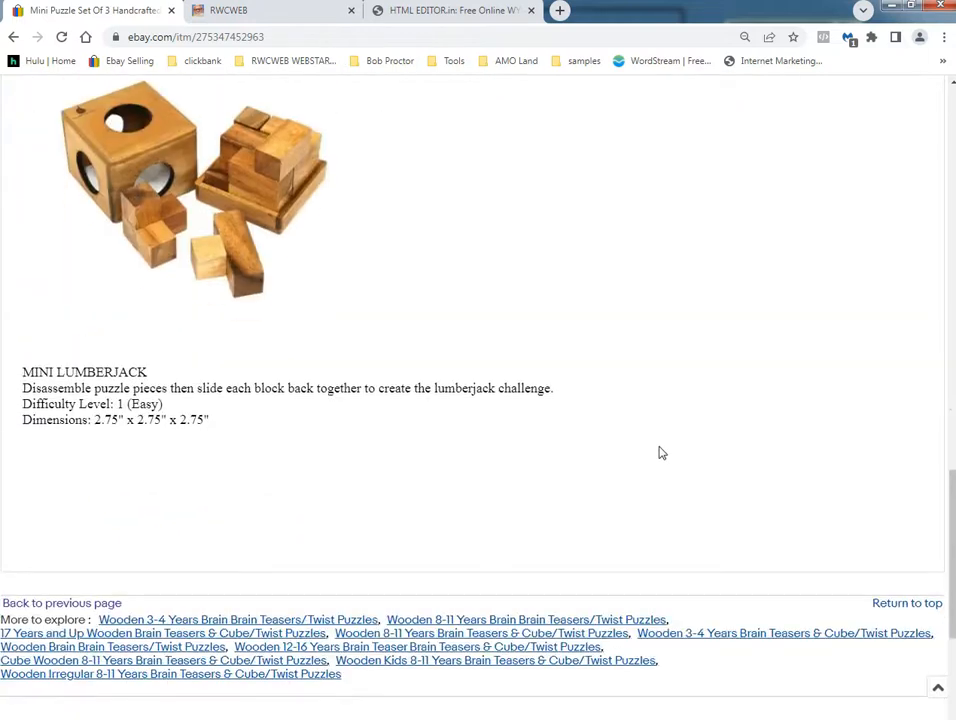
scroll(661, 451, up, 5)
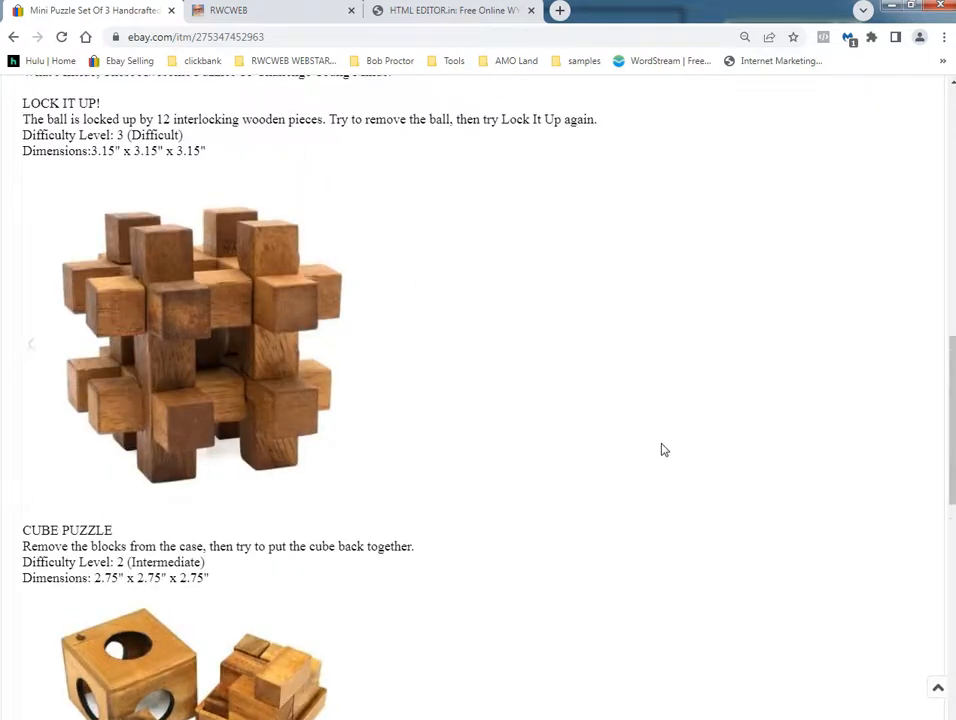
scroll(661, 451, up, 1)
scroll(660, 452, down, 5)
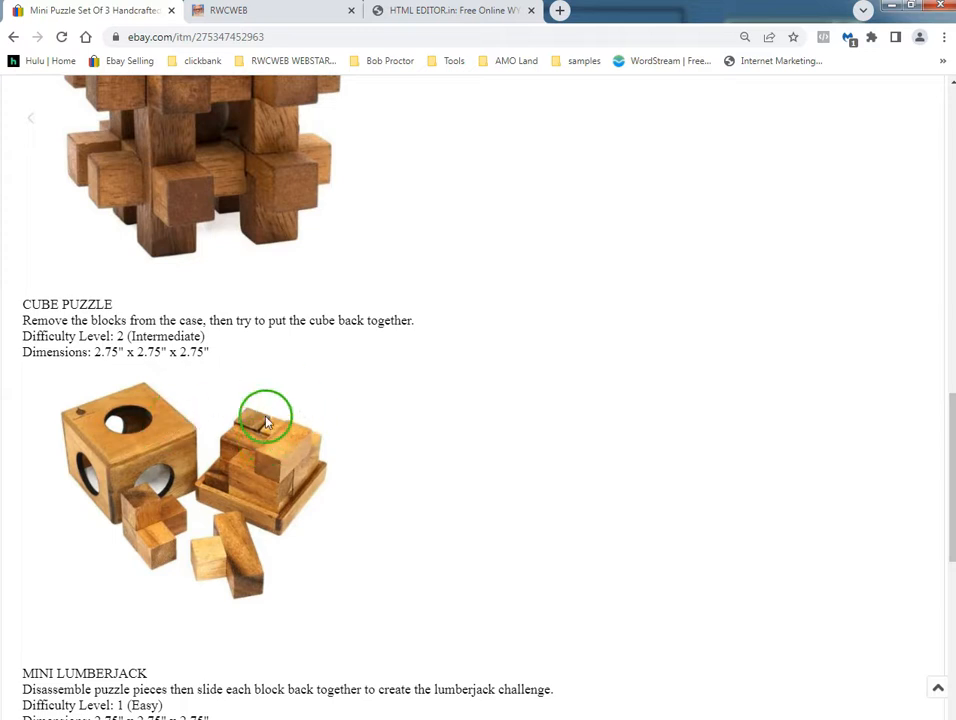
scroll(600, 484, up, 3)
scroll(598, 486, down, 4)
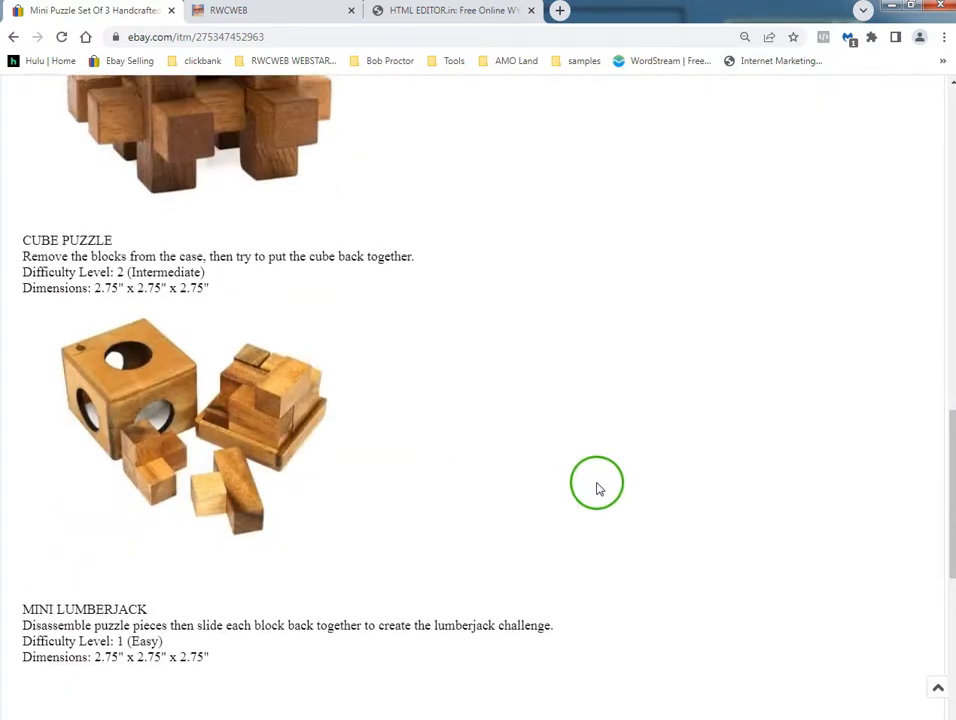
scroll(598, 488, up, 11)
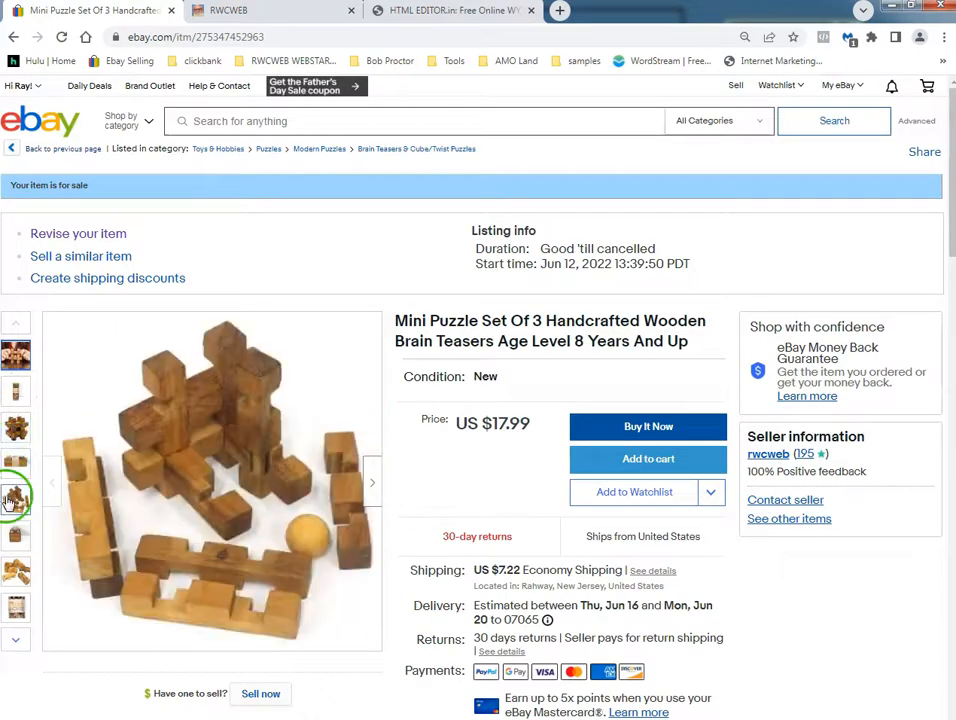
Display the last photo in the listing's gallery, the interlocking wooden block puzzle, and copy its image address.
scroll(11, 505, down, 1)
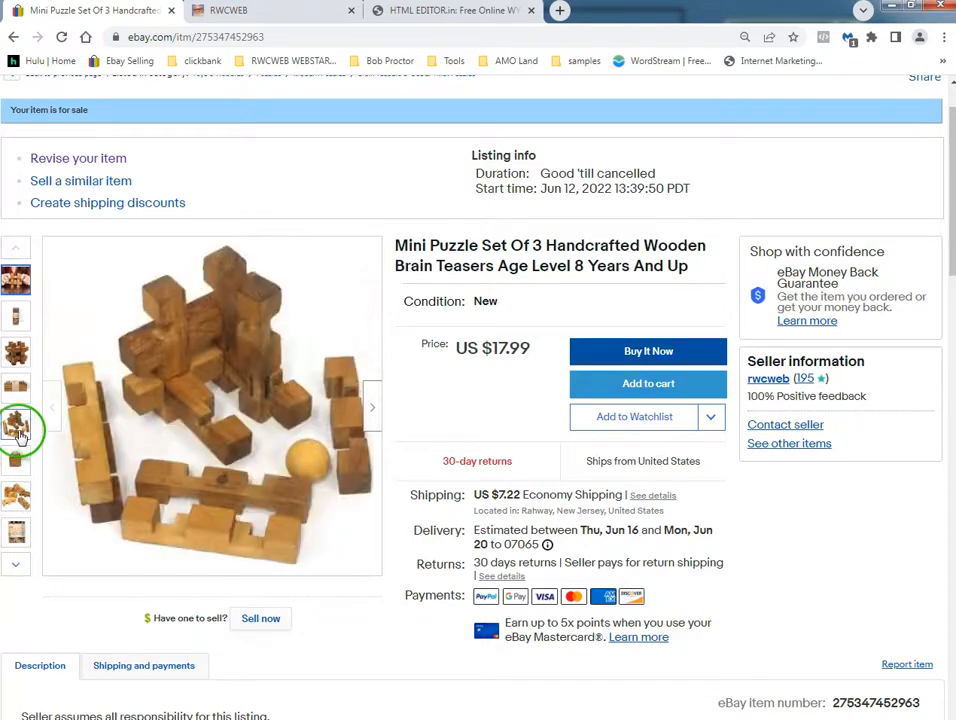
click(12, 560)
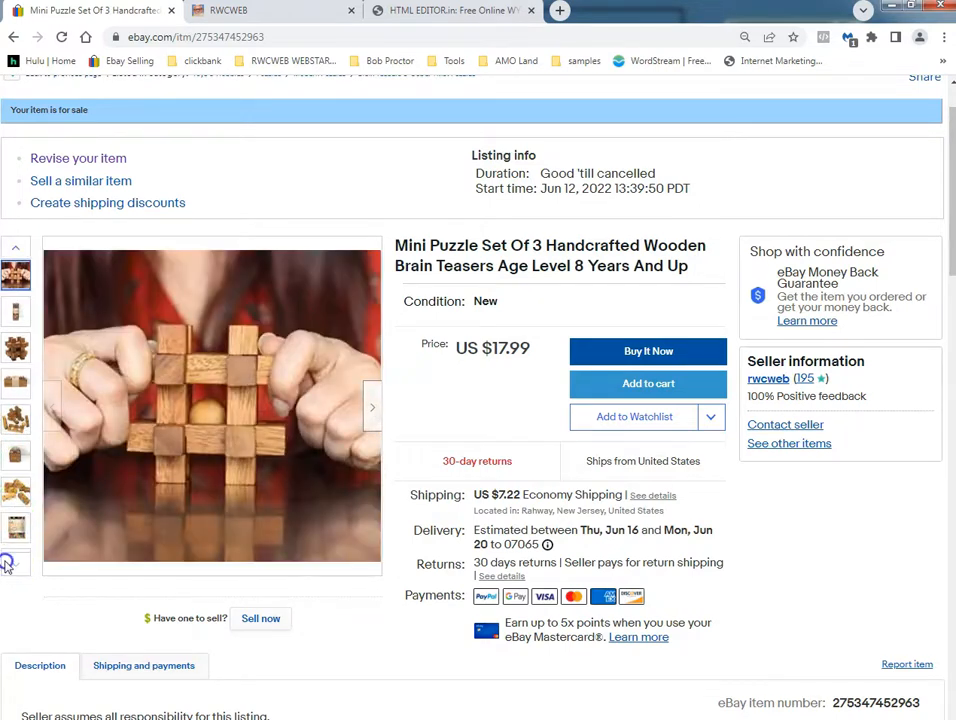
click(15, 545)
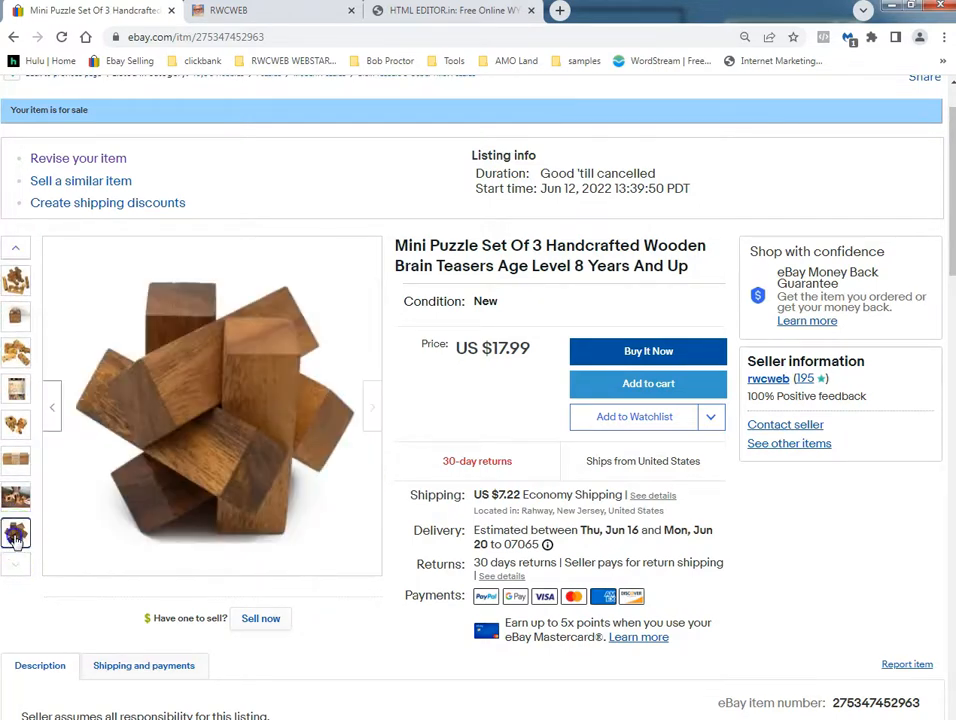
click(220, 410)
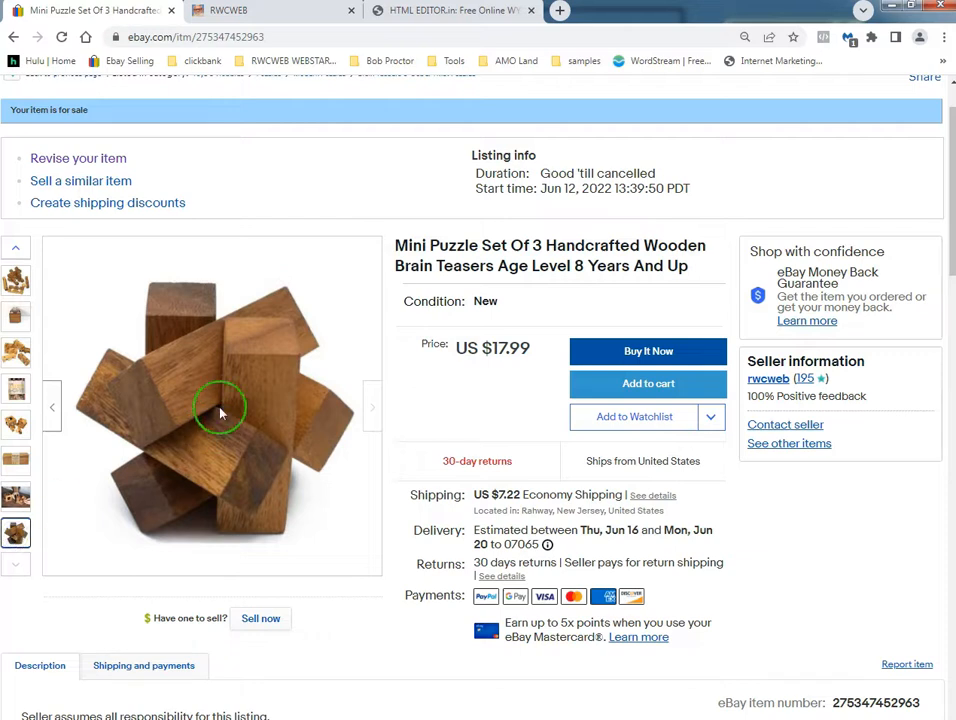
right_click(198, 339)
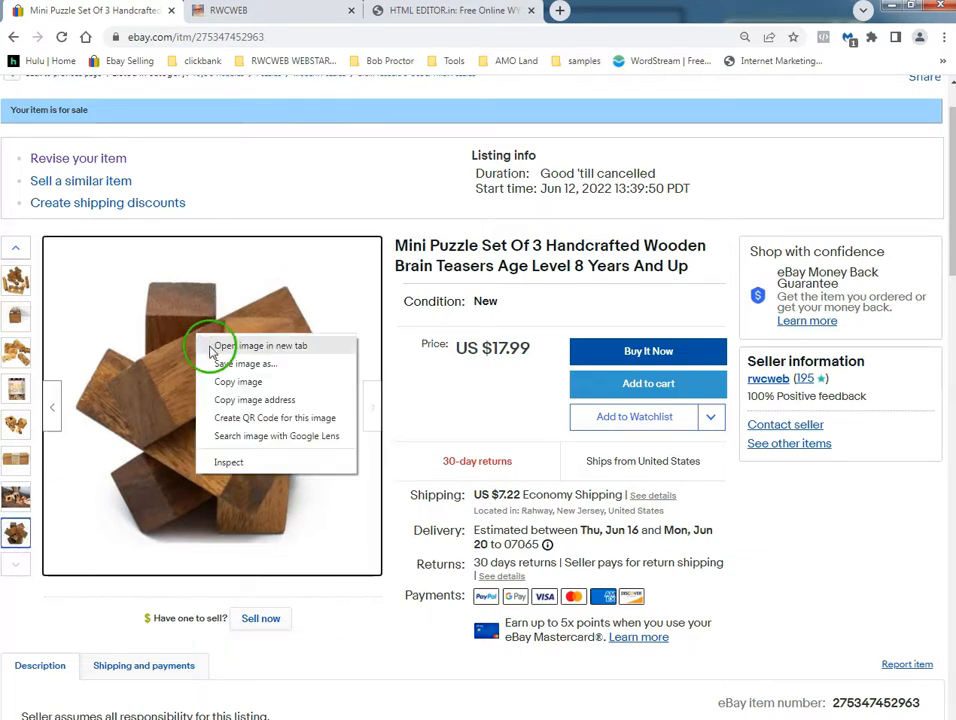
click(236, 400)
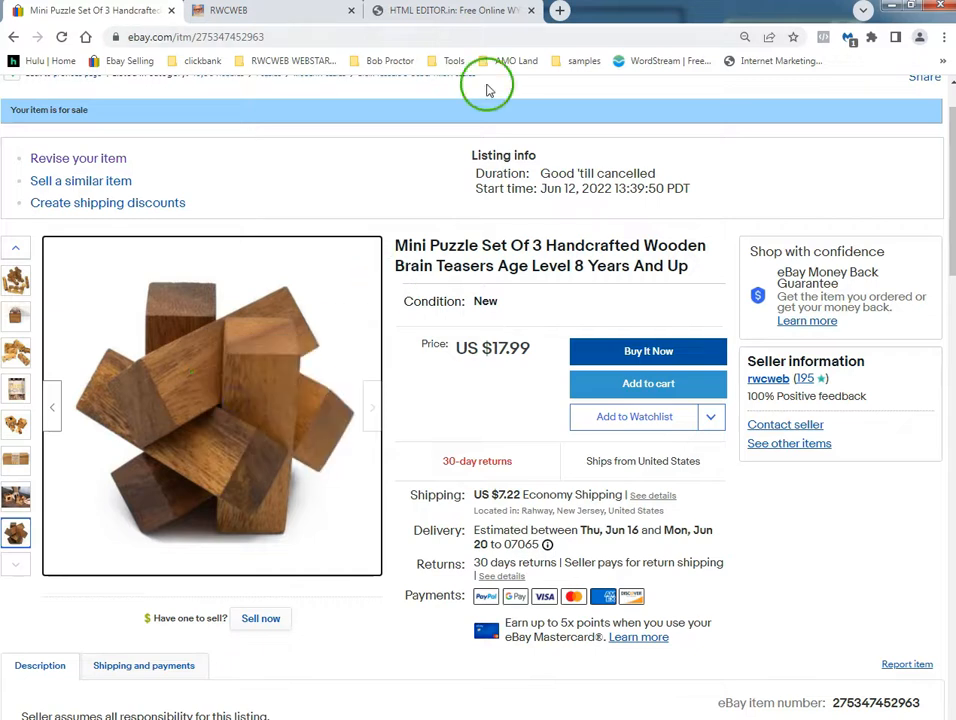
Switch to the online HTML editor, maximize its editing area, and delete the placeholder text.
click(450, 10)
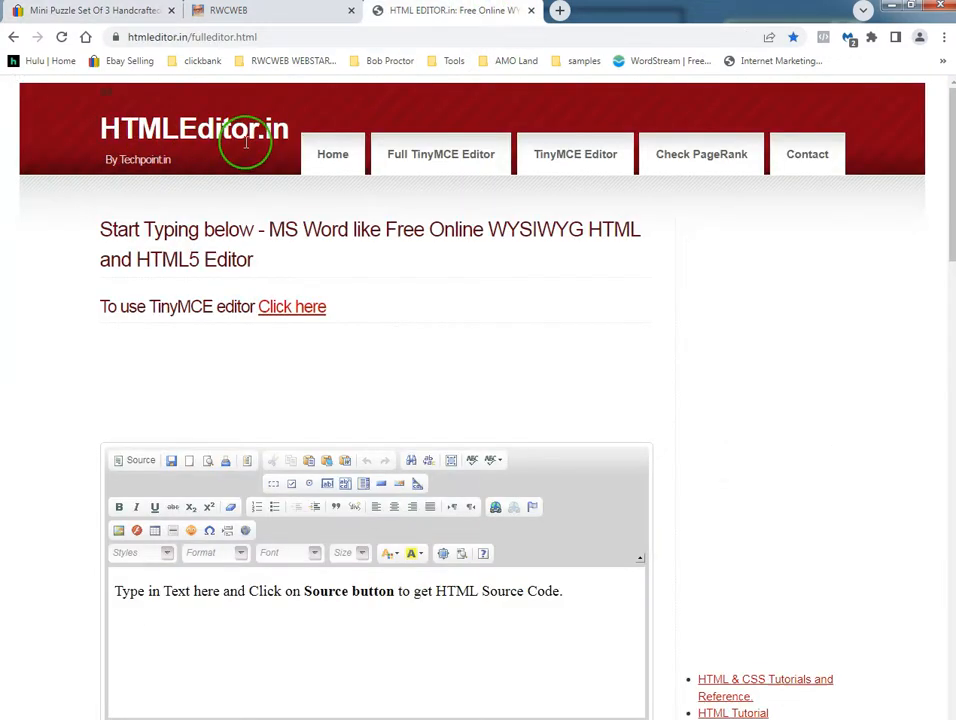
click(445, 556)
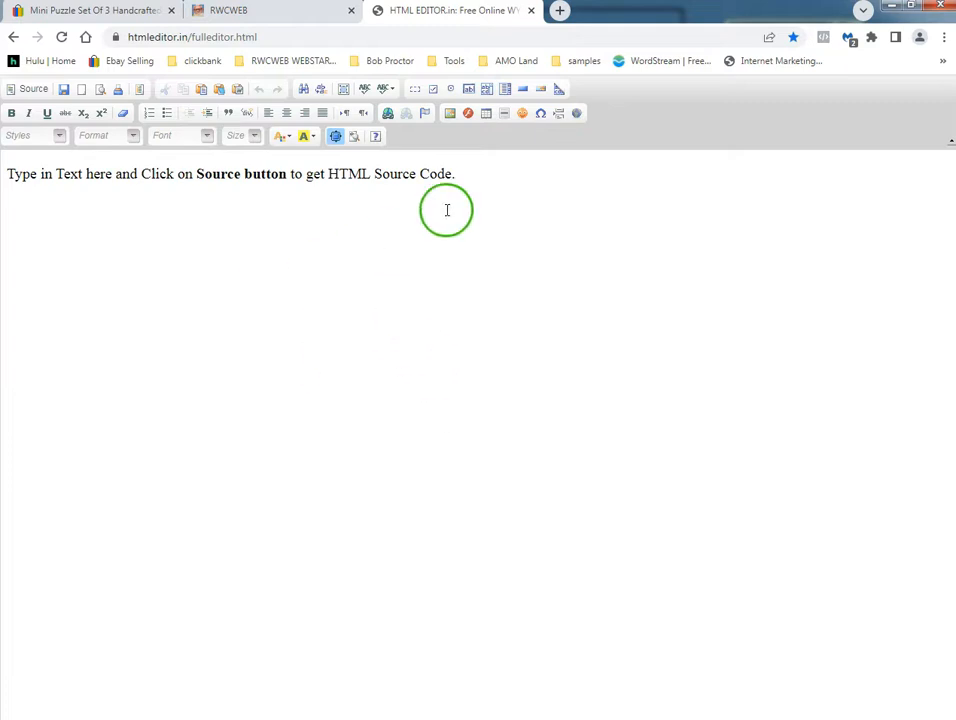
drag(478, 179, 18, 207)
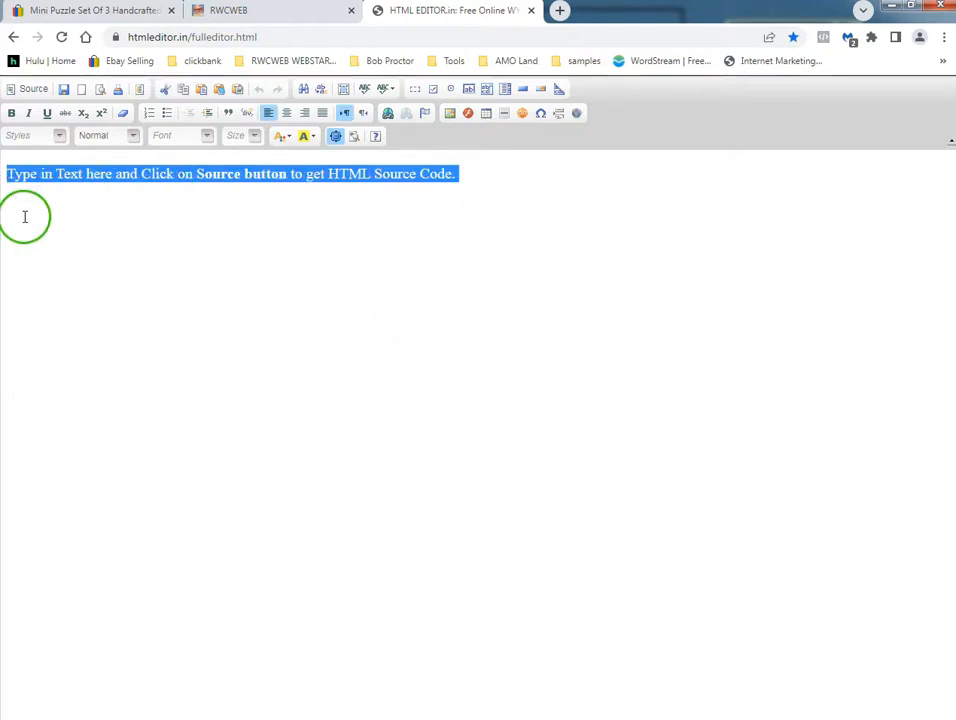
key(Delete)
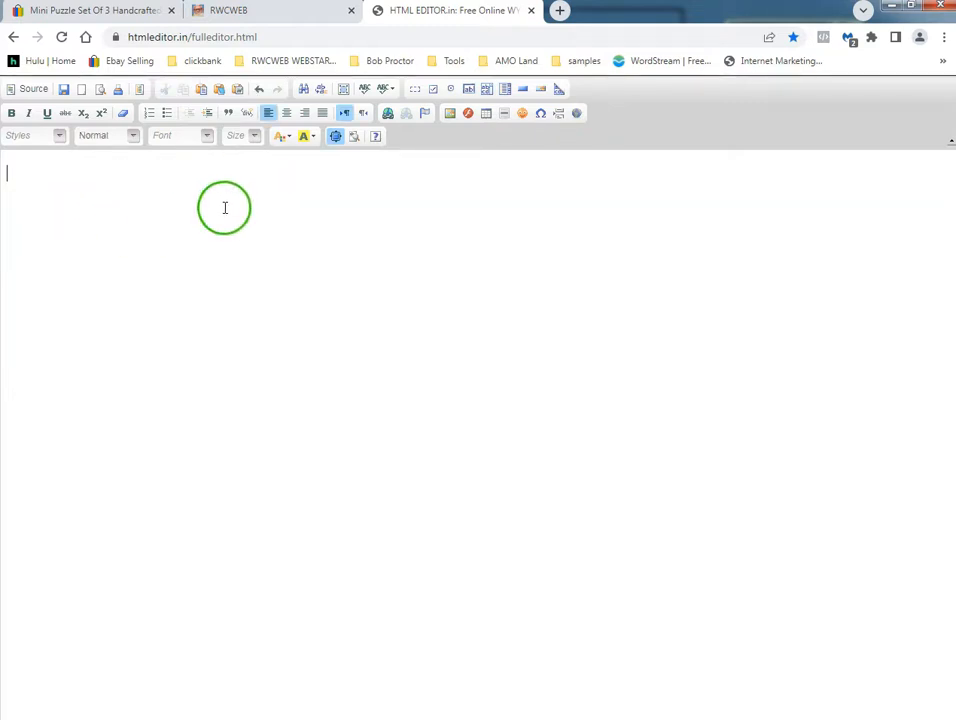
Insert an image in the HTML editor using the copied eBay image URL, with its width set to 300.
click(449, 114)
click(360, 304)
right_click(354, 305)
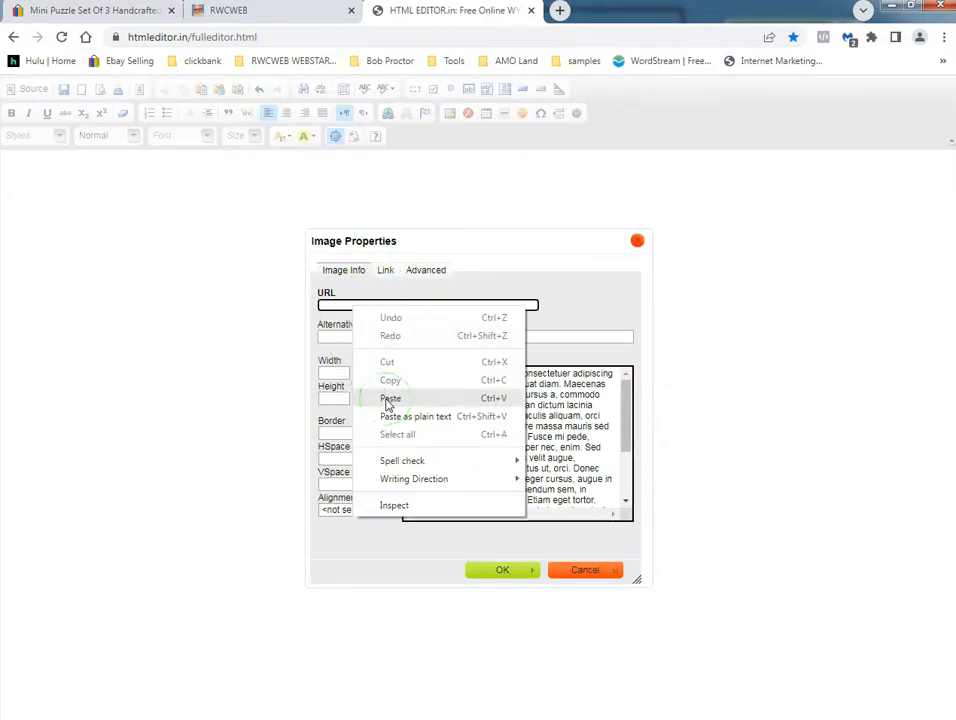
click(388, 399)
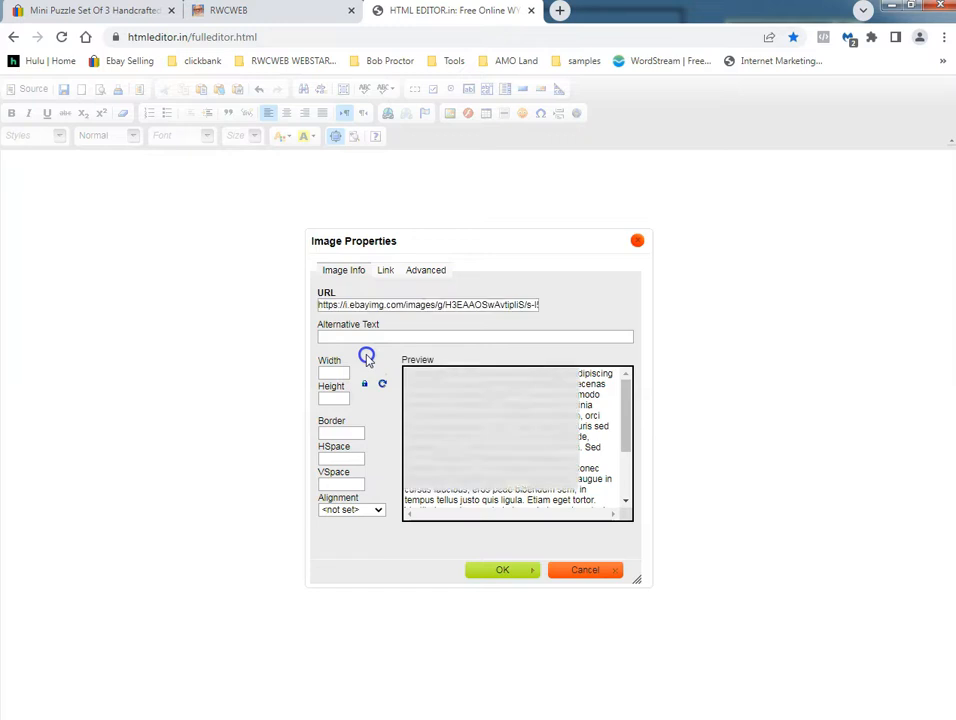
click(321, 374)
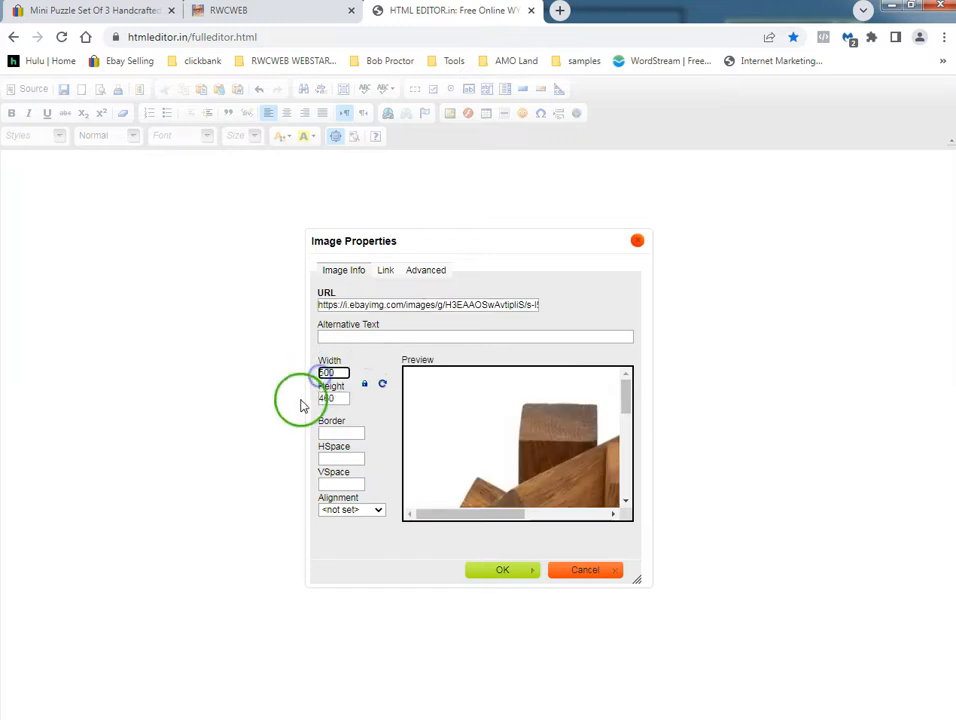
key(BackSpace)
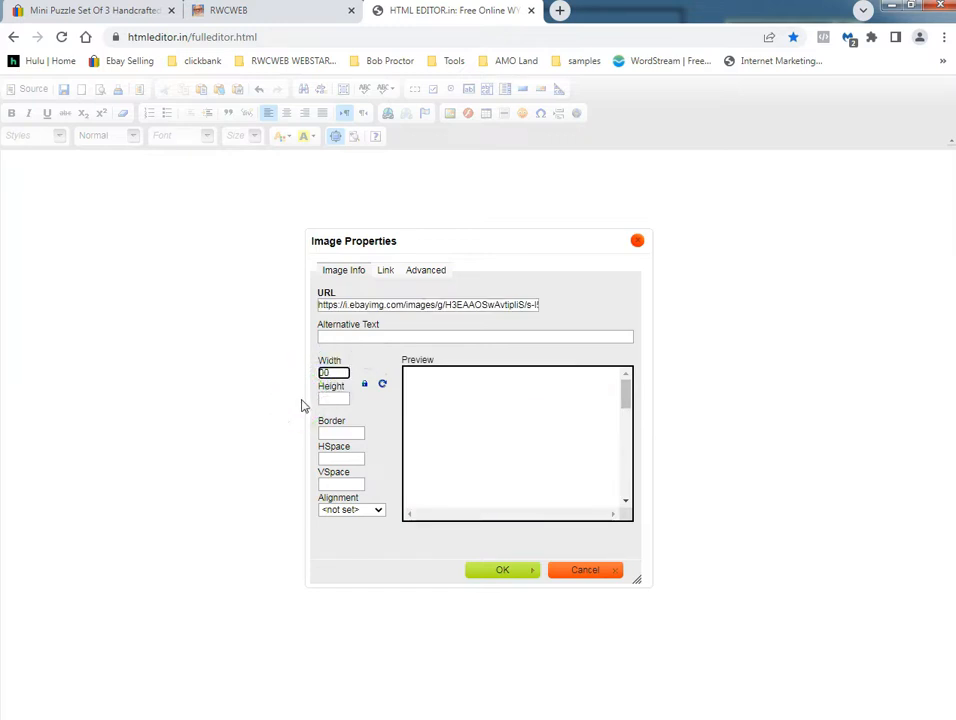
text(3)
click(331, 422)
click(503, 572)
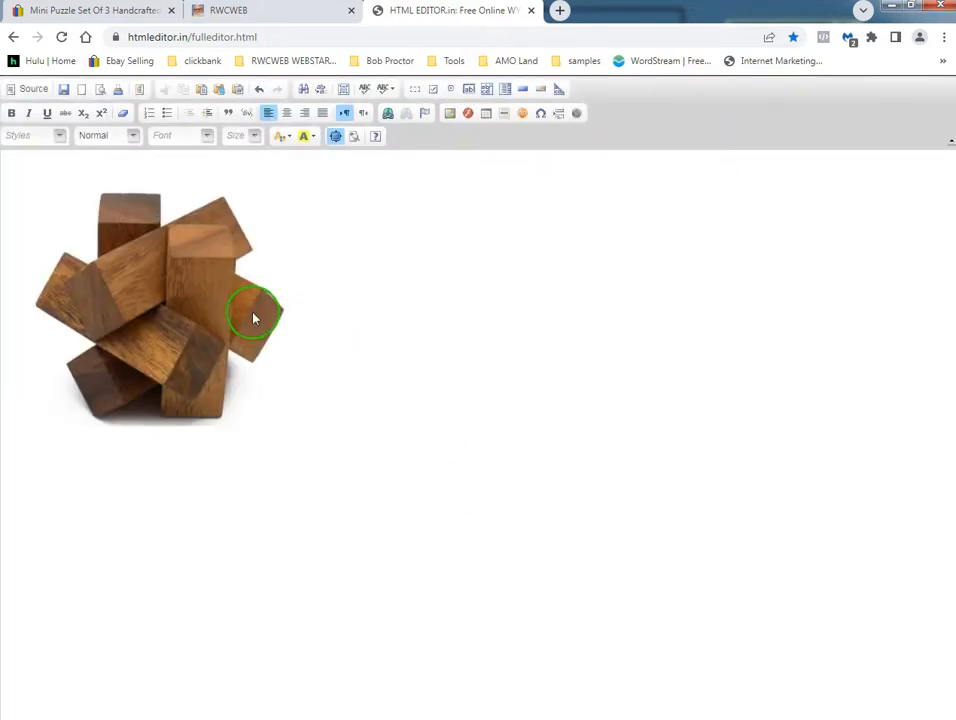
Preview the HTML editor's content and copy the block puzzle image from the preview.
click(101, 90)
right_click(131, 175)
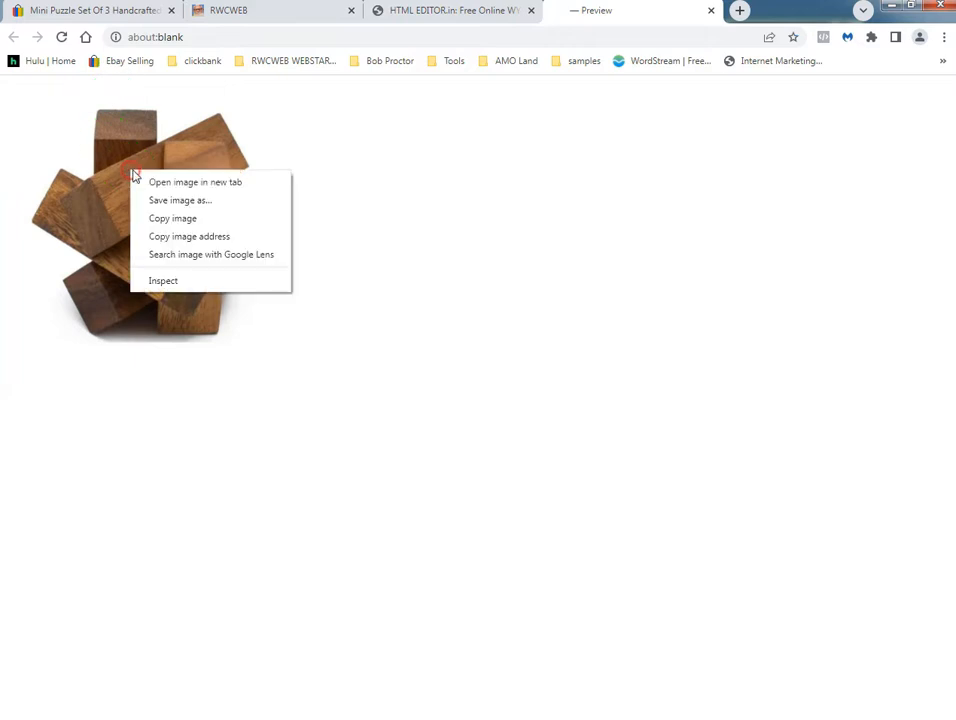
click(153, 218)
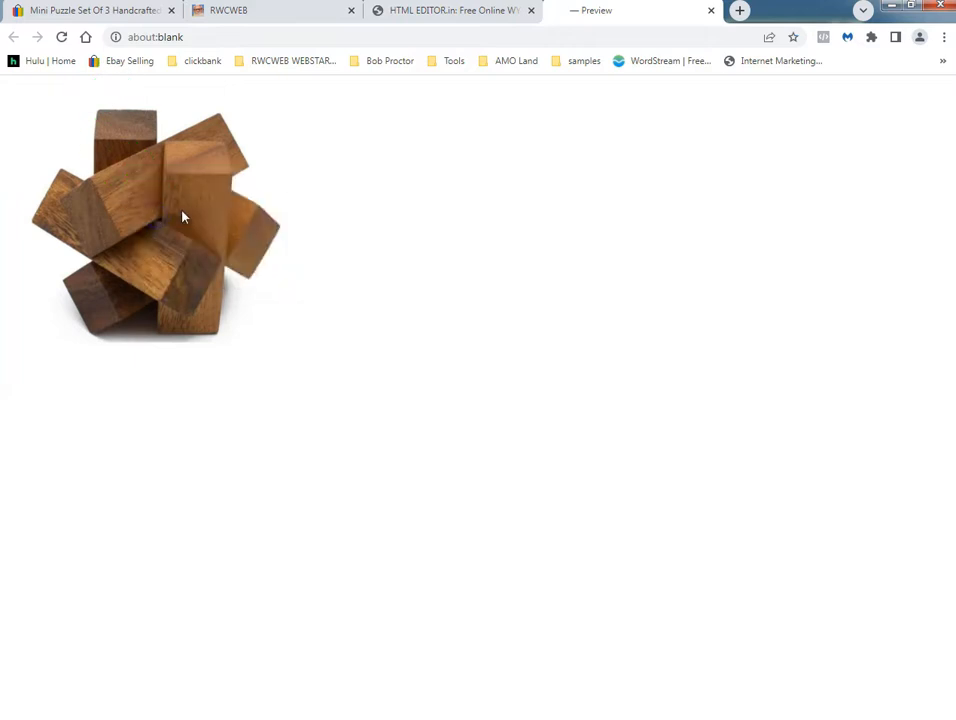
Return to the live puzzle set listing and open it for revision.
click(50, 13)
scroll(120, 386, down, 2)
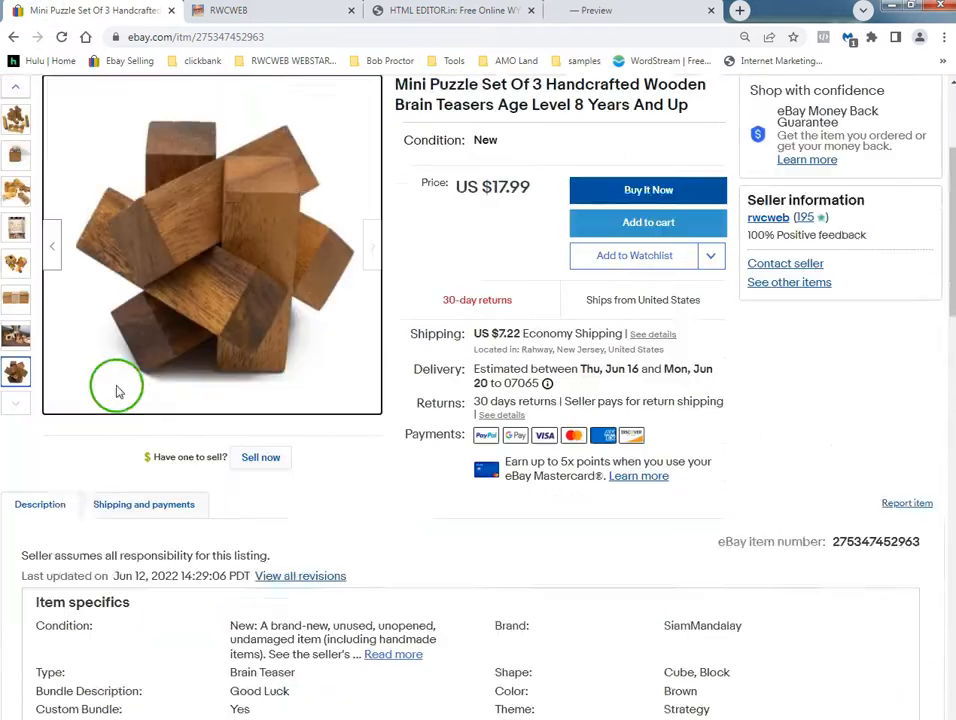
scroll(110, 300, up, 3)
click(80, 234)
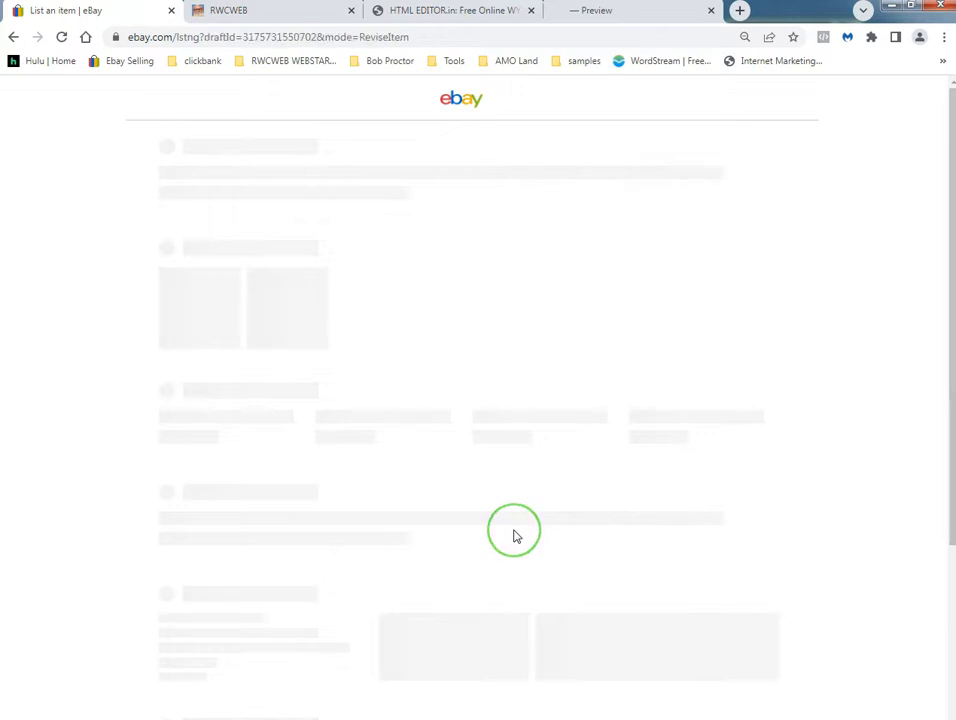
Insert a blank line between the CUBE PUZZLE dimensions and the cube image in the listing description.
scroll(305, 501, down, 5)
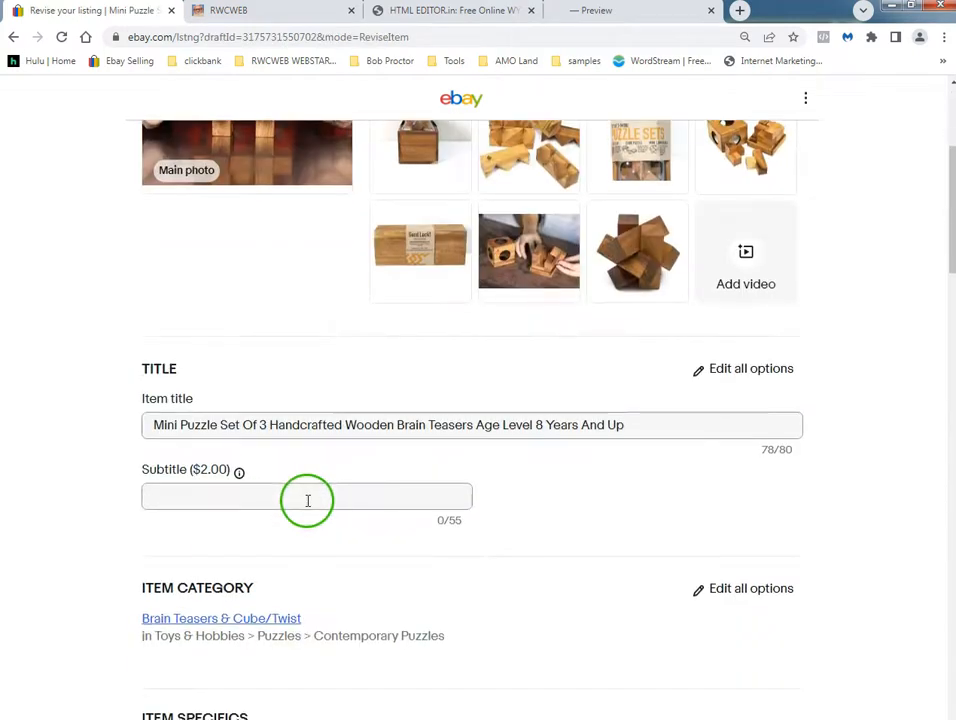
scroll(308, 504, down, 5)
scroll(310, 502, down, 8)
scroll(350, 490, down, 5)
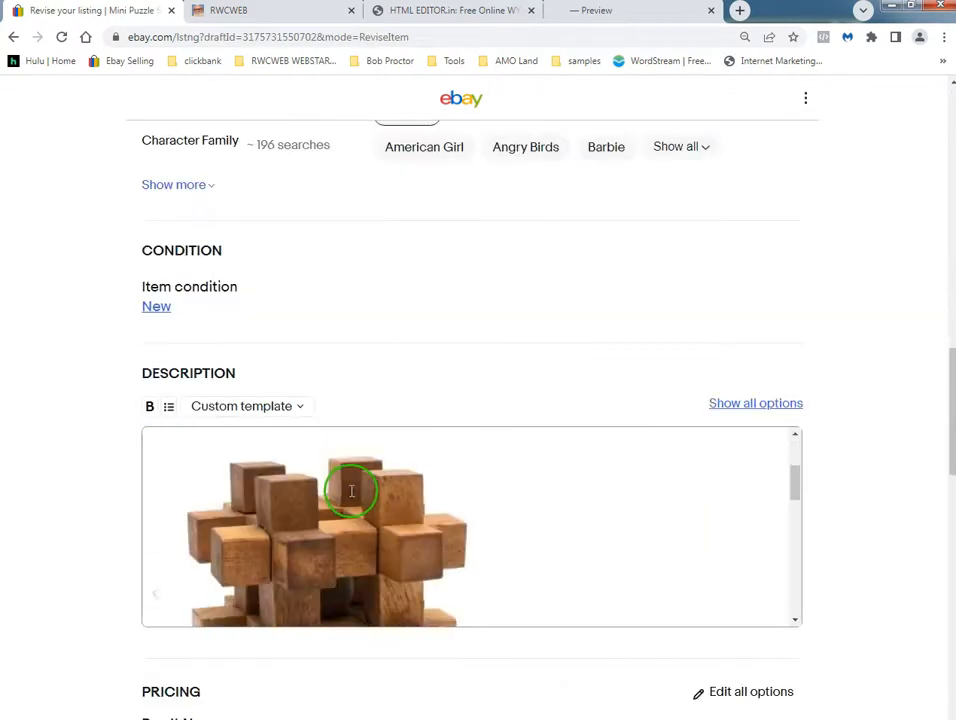
scroll(358, 495, down, 5)
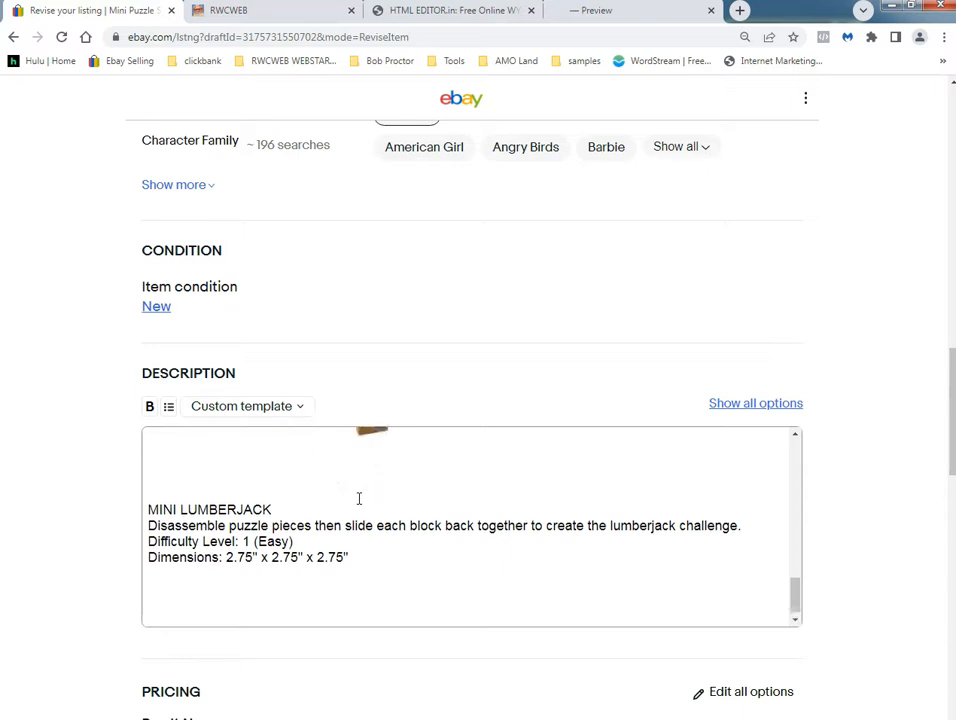
scroll(370, 495, up, 5)
click(377, 558)
key(Return)
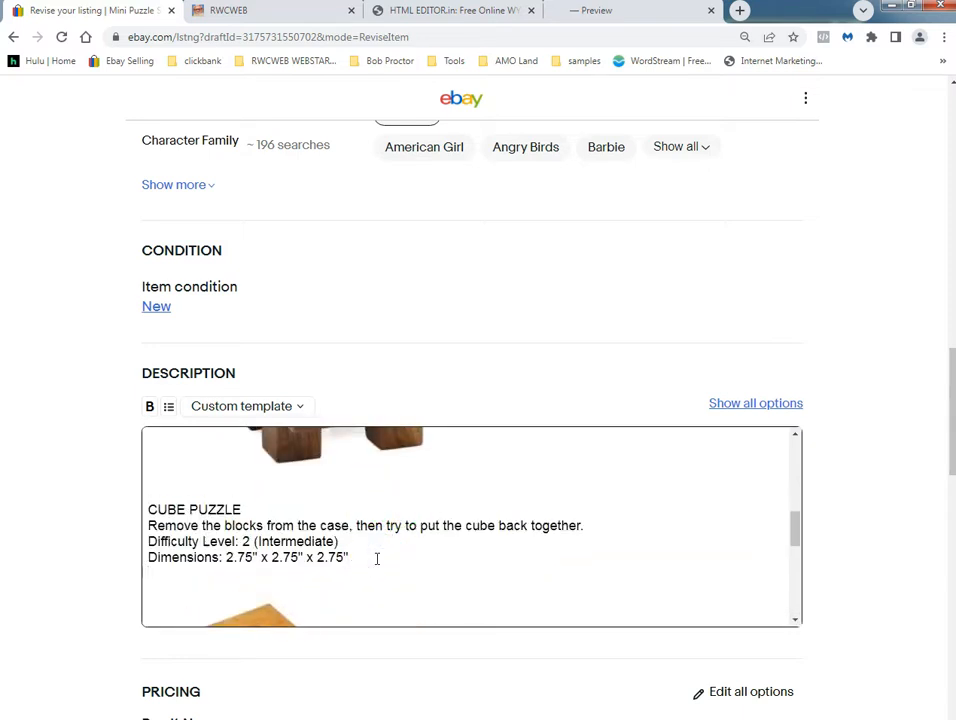
scroll(380, 560, down, 5)
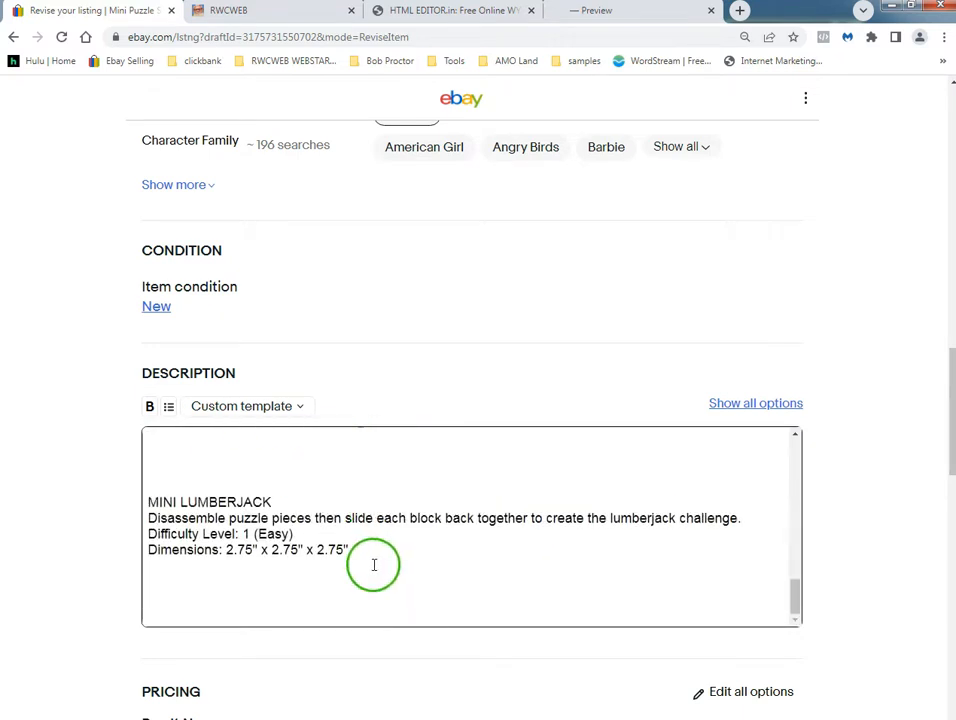
Remove the extra blank lines above the MINI LUMBERJACK heading in the listing description.
scroll(330, 570, up, 1)
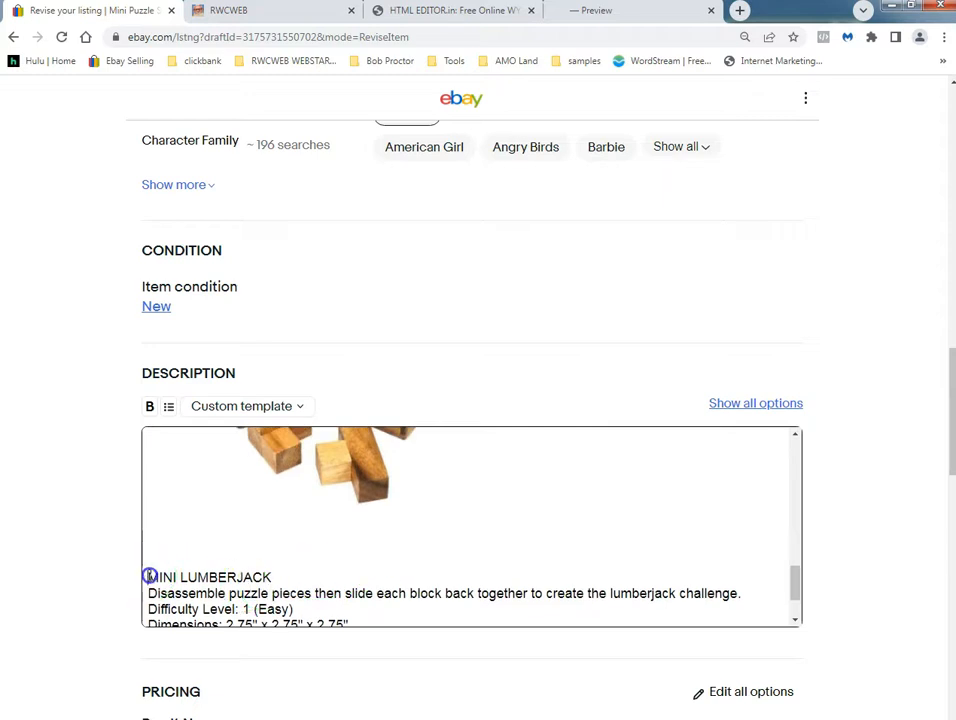
click(148, 577)
key(BackSpace)
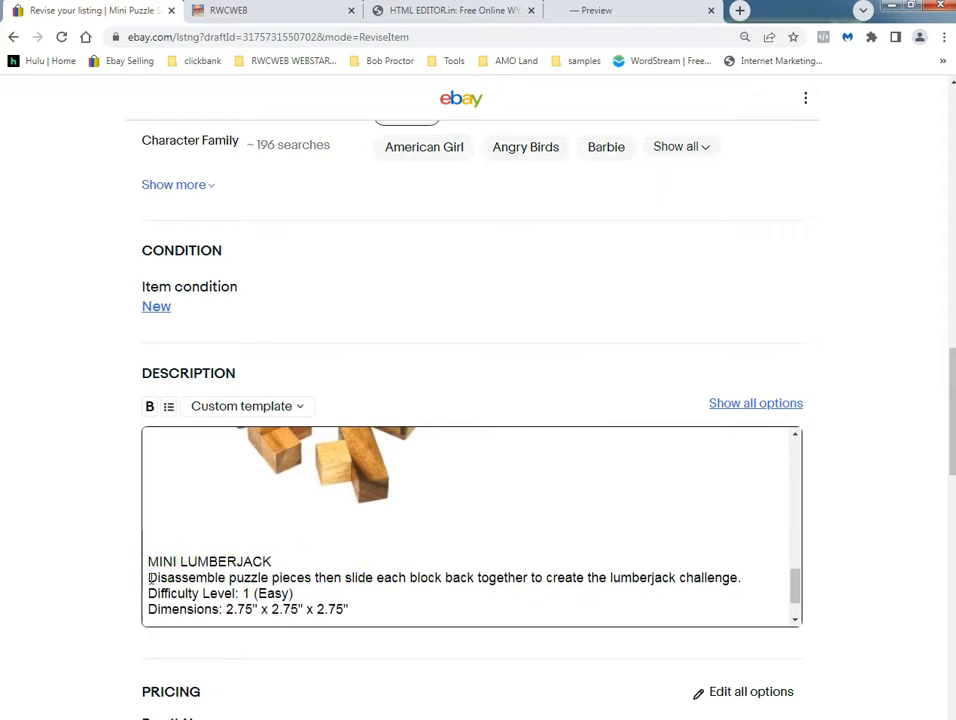
key(BackSpace)
Paste the copied block puzzle image below the MINI LUMBERJACK dimensions, leaving a blank line between the text and the image.
scroll(230, 600, down, 1)
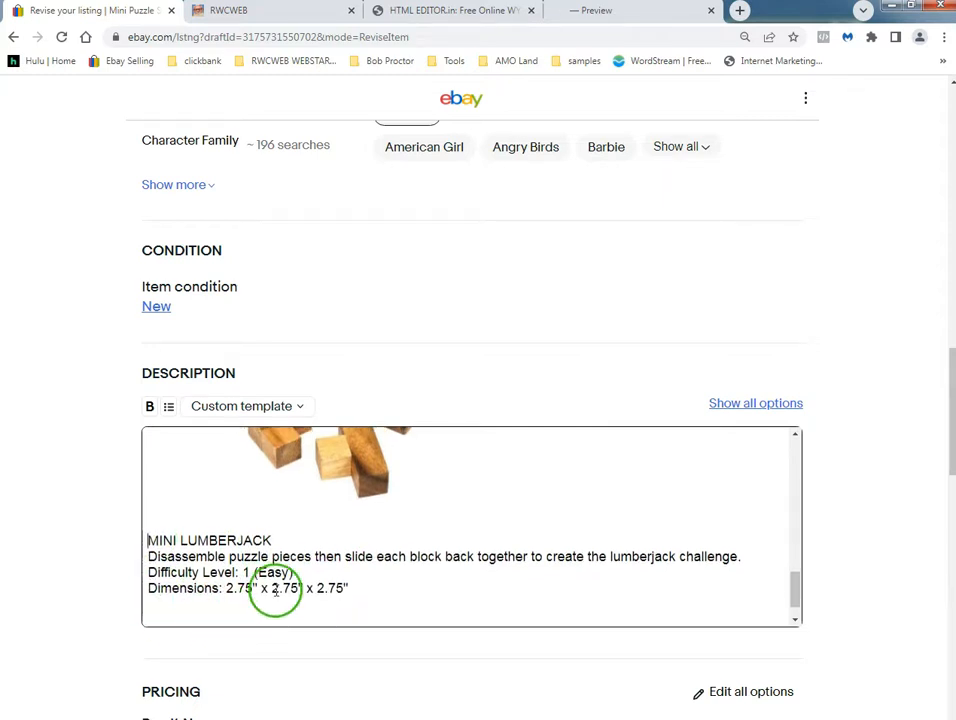
click(372, 554)
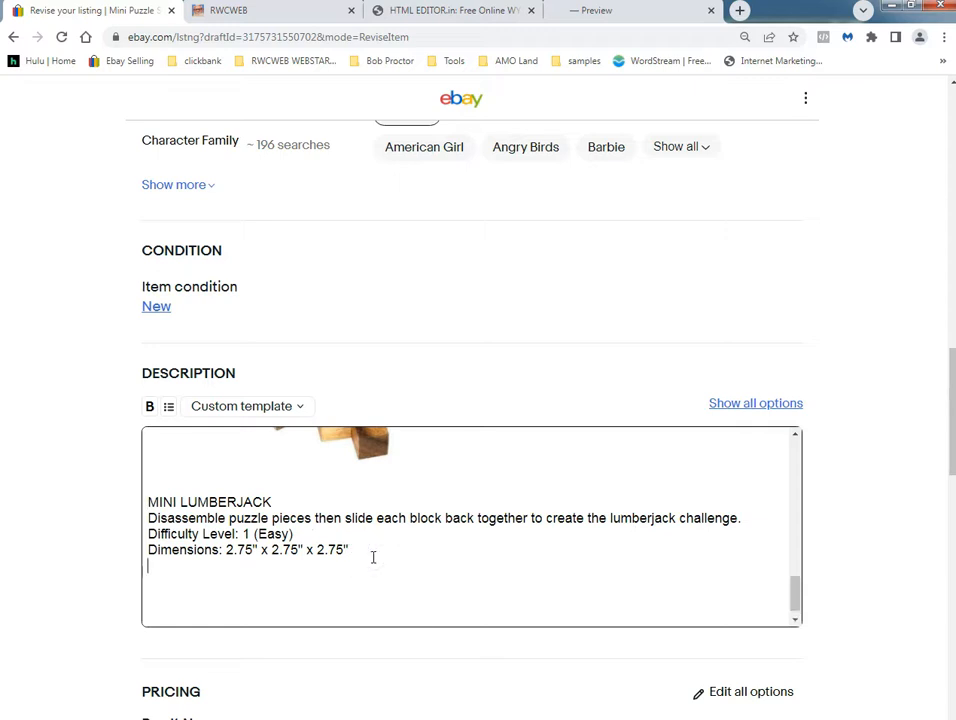
right_click(160, 583)
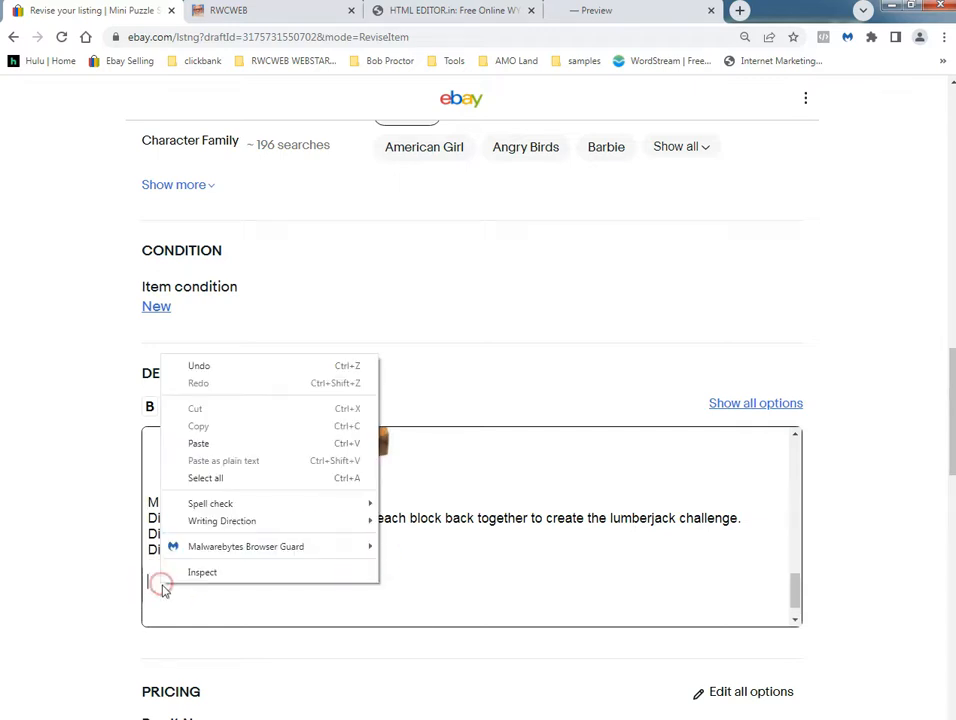
click(216, 442)
scroll(448, 563, down, 4)
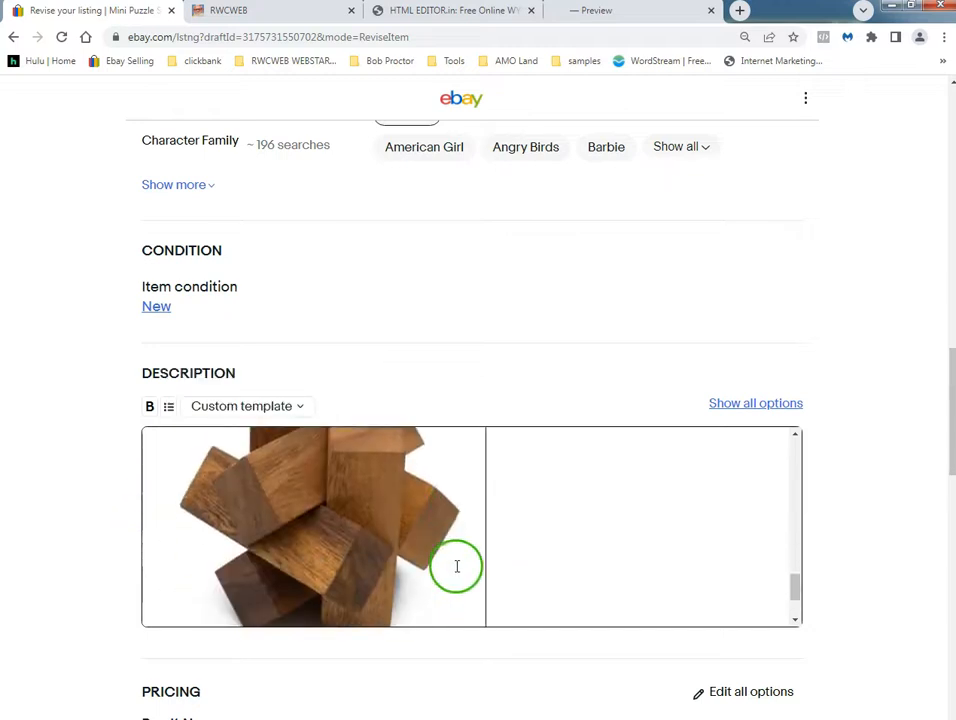
scroll(470, 561, up, 4)
Submit the listing revision and open the live puzzle set listing with its page refreshed.
scroll(473, 565, down, 10)
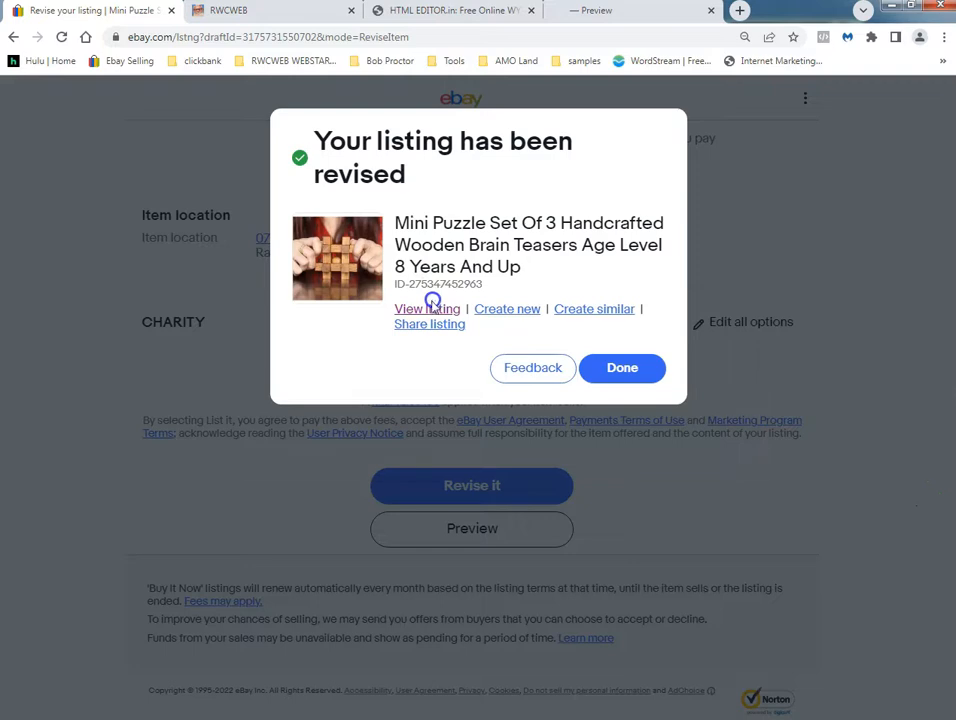
click(428, 310)
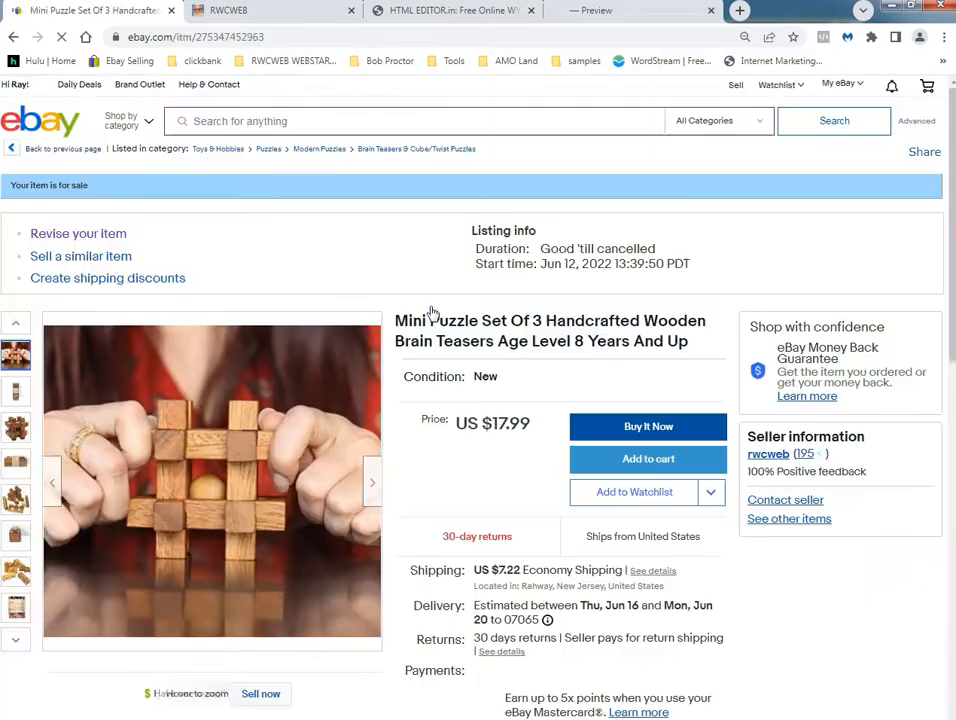
scroll(450, 350, down, 5)
scroll(309, 239, up, 5)
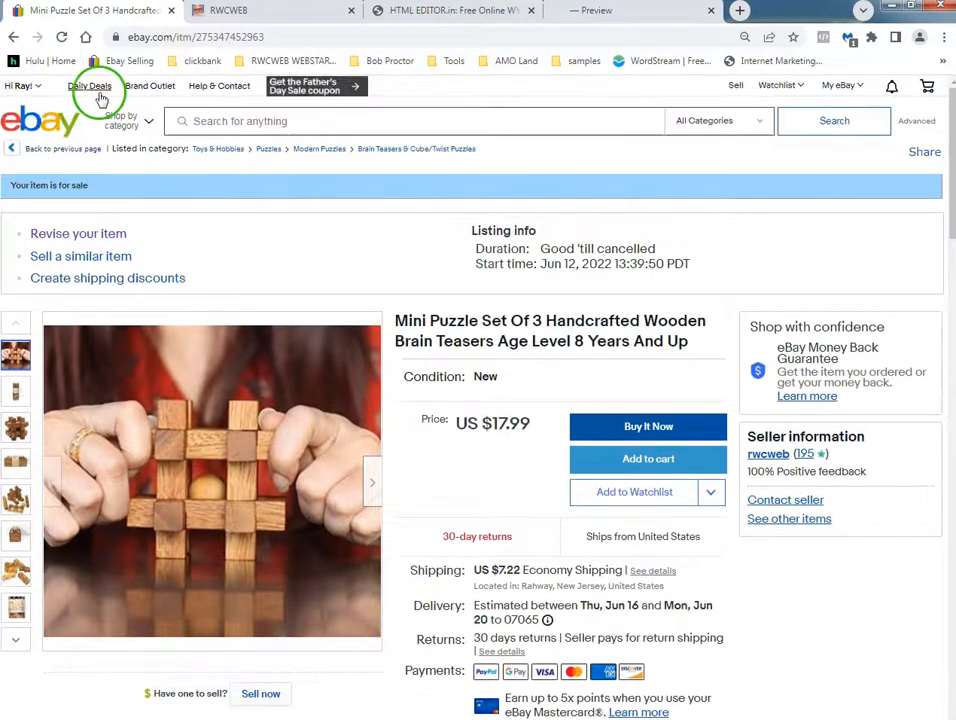
click(62, 38)
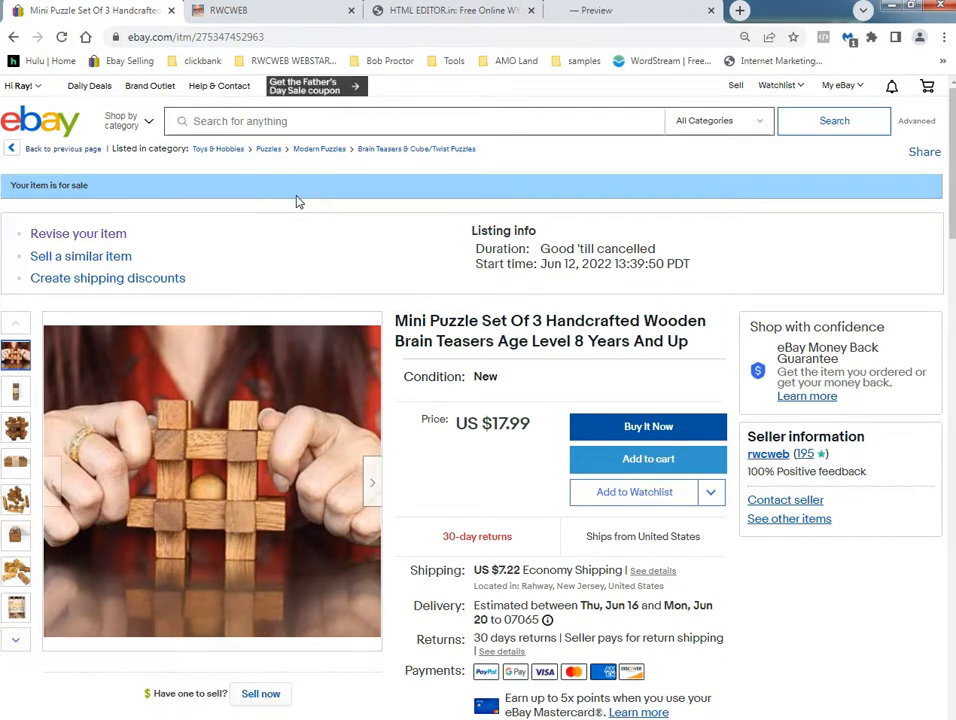
Examine the live listing's description, checking the text and photo placement for LOCK IT UP!, CUBE PUZZLE and MINI LUMBERJACK.
scroll(330, 225, down, 7)
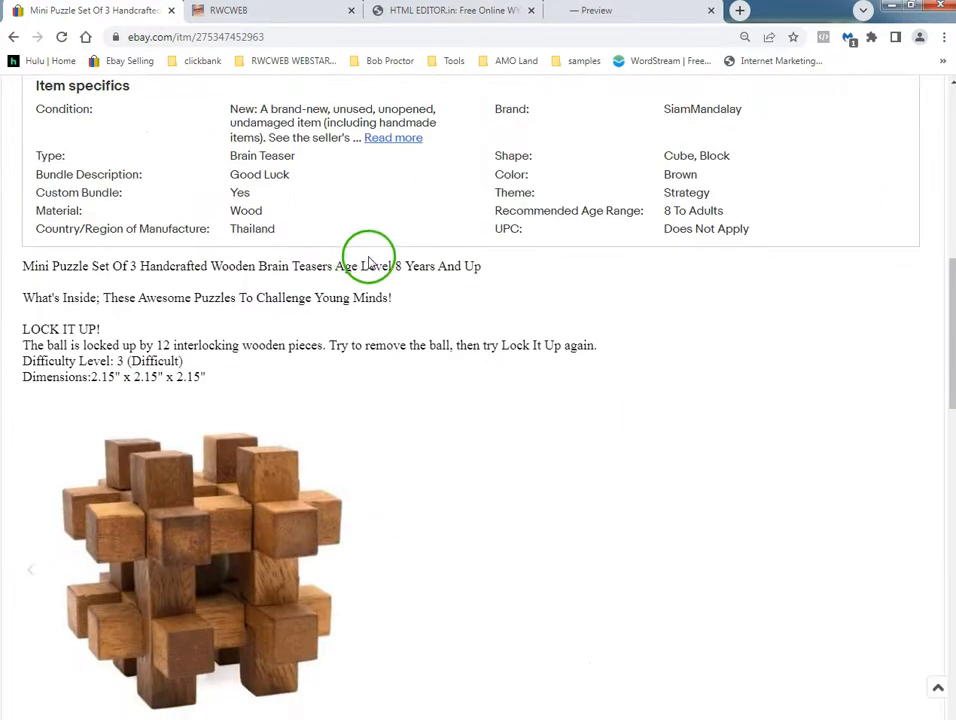
scroll(730, 355, down, 3)
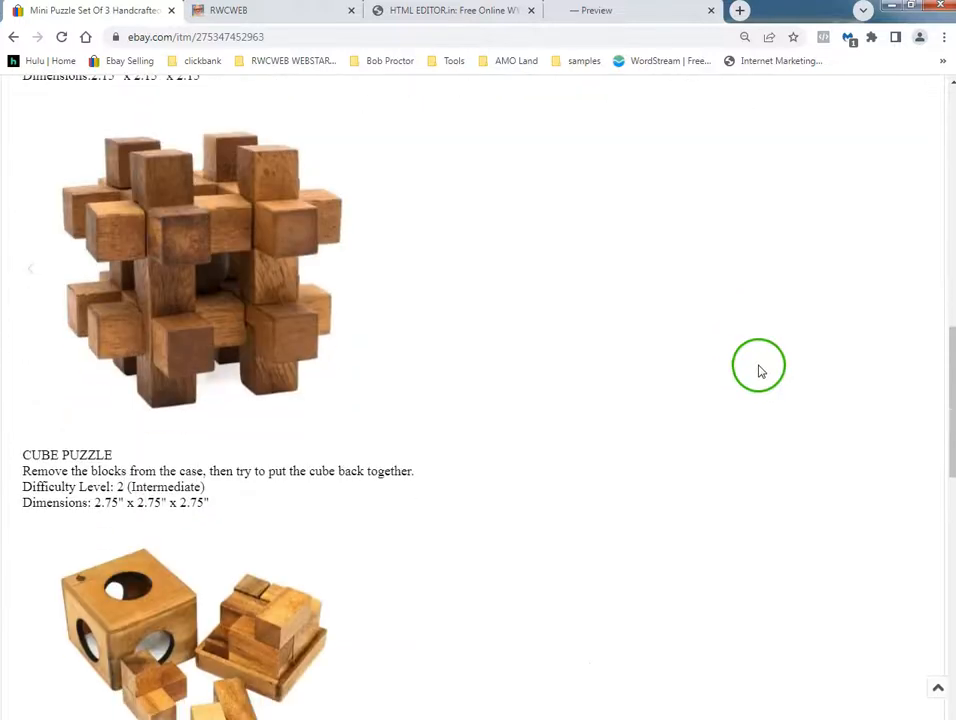
scroll(766, 367, down, 1)
scroll(772, 367, up, 1)
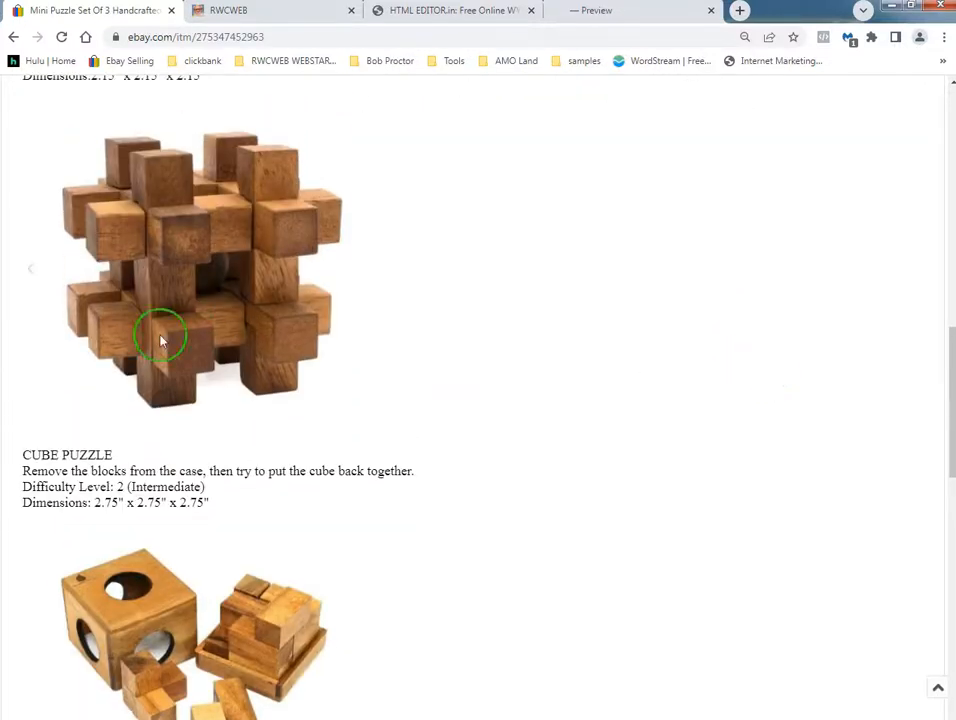
scroll(765, 389, down, 2)
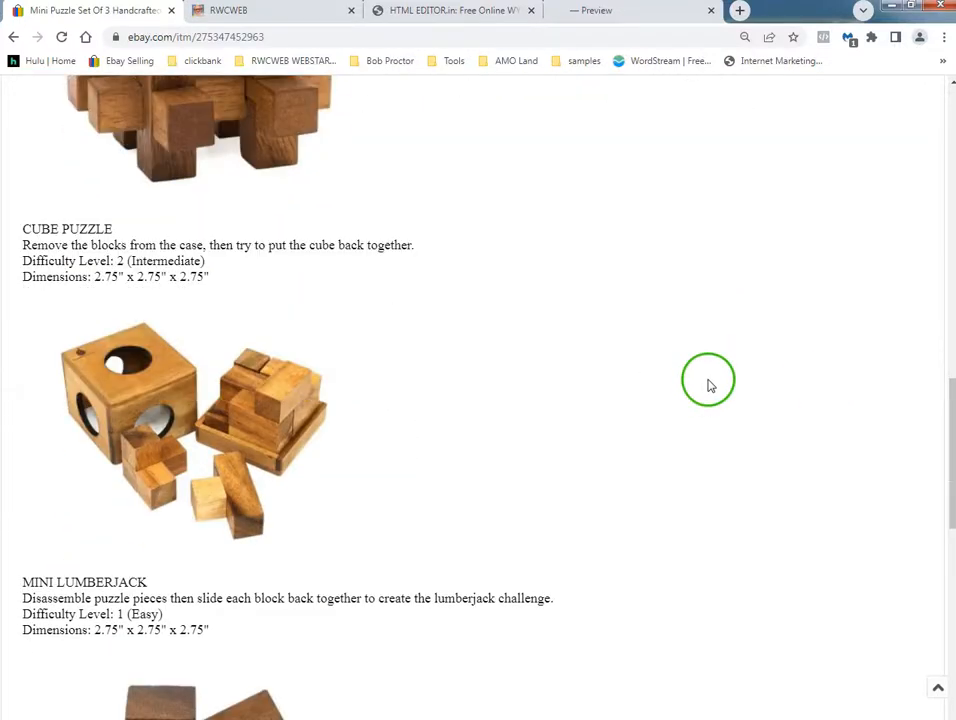
scroll(710, 384, down, 2)
scroll(719, 385, down, 2)
scroll(726, 380, up, 2)
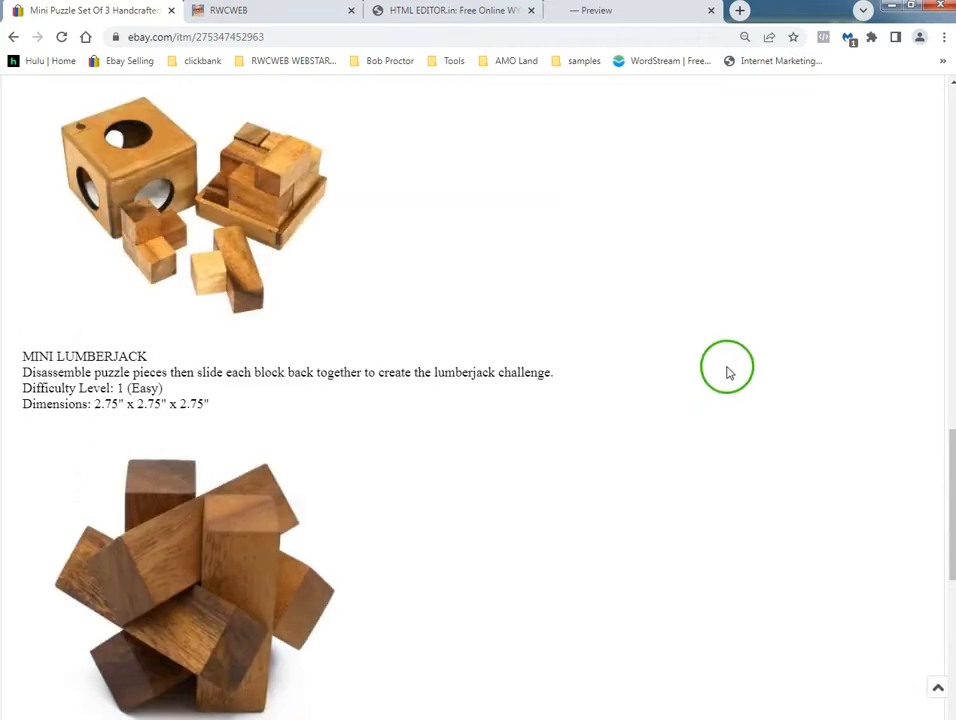
scroll(729, 373, up, 5)
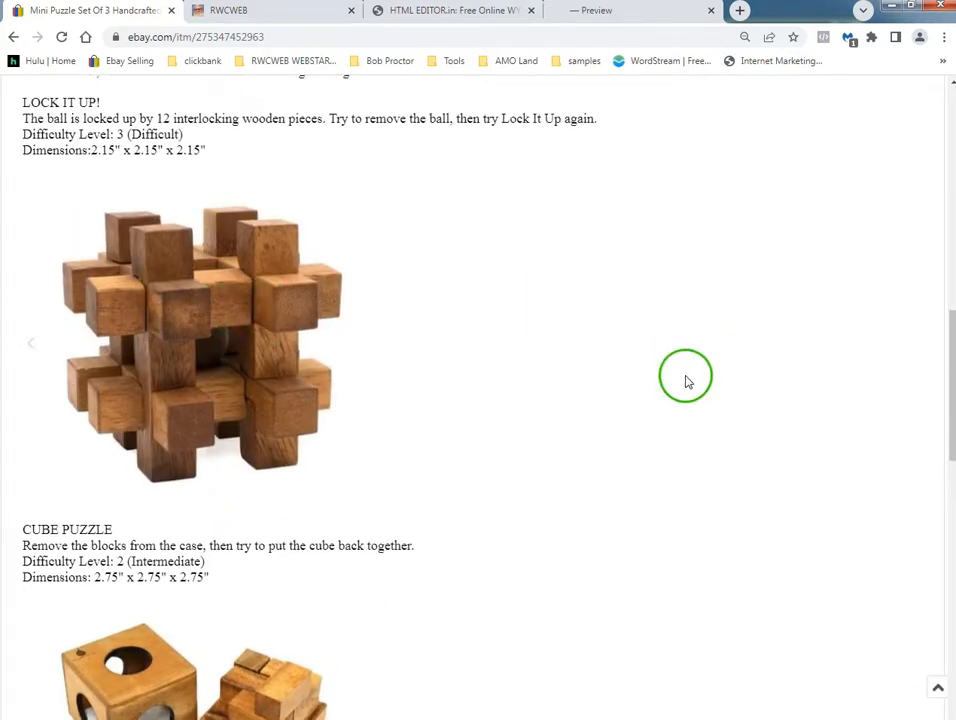
scroll(687, 376, down, 3)
scroll(758, 378, down, 1)
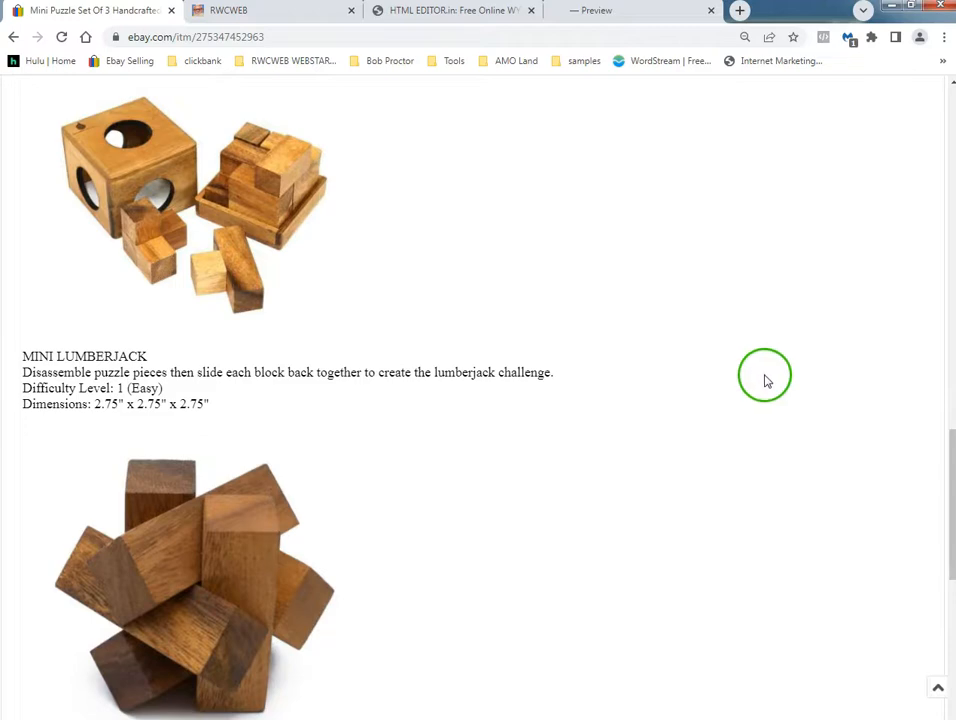
scroll(765, 380, down, 4)
scroll(774, 384, up, 2)
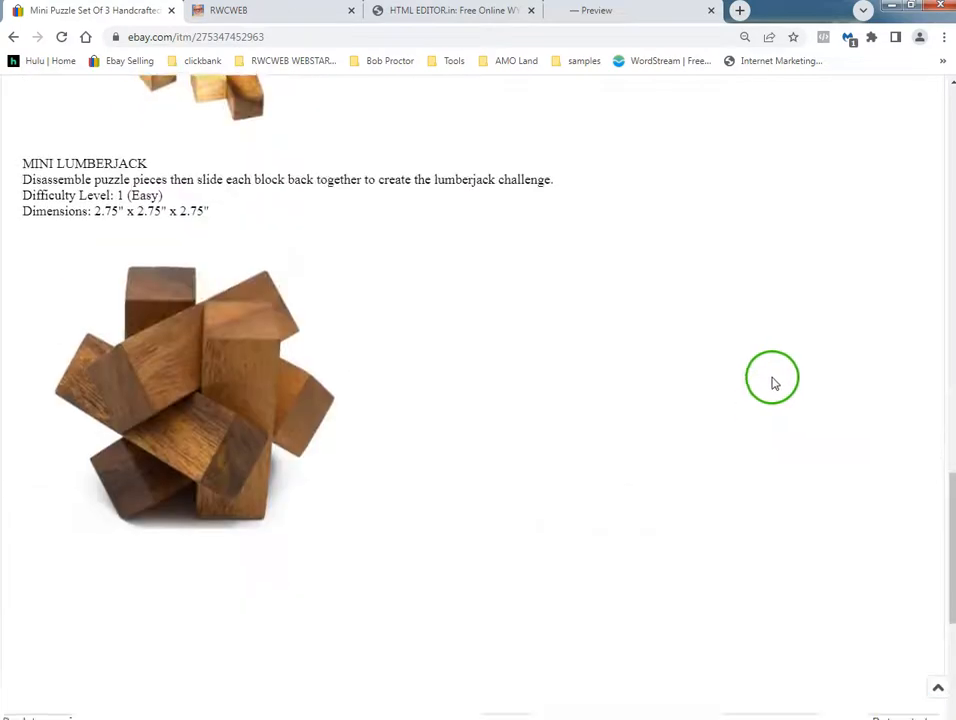
scroll(774, 383, up, 7)
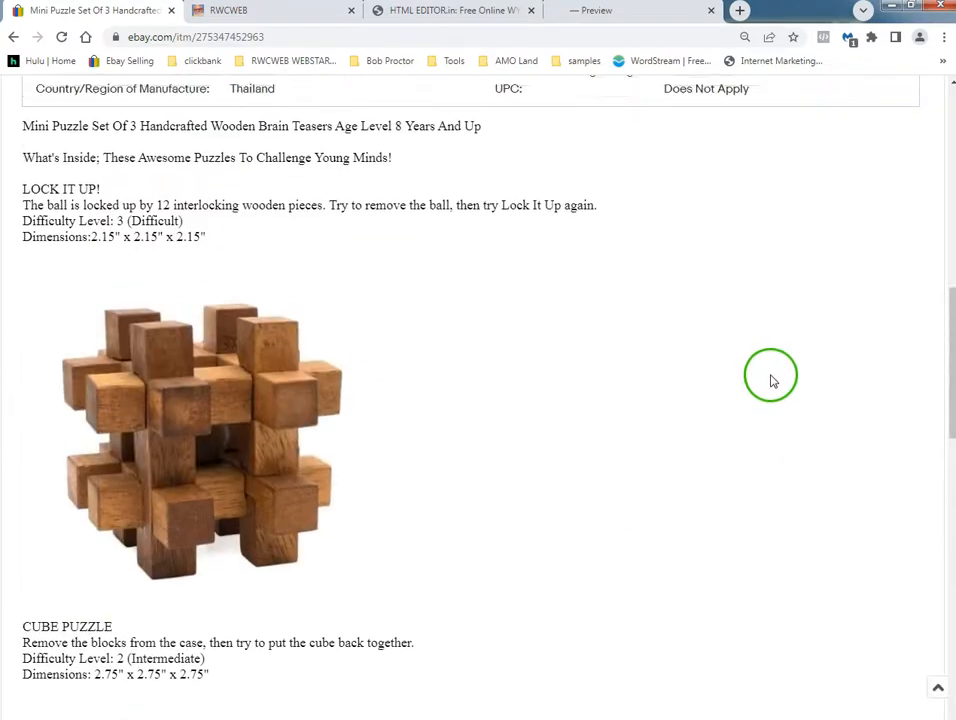
scroll(772, 380, up, 8)
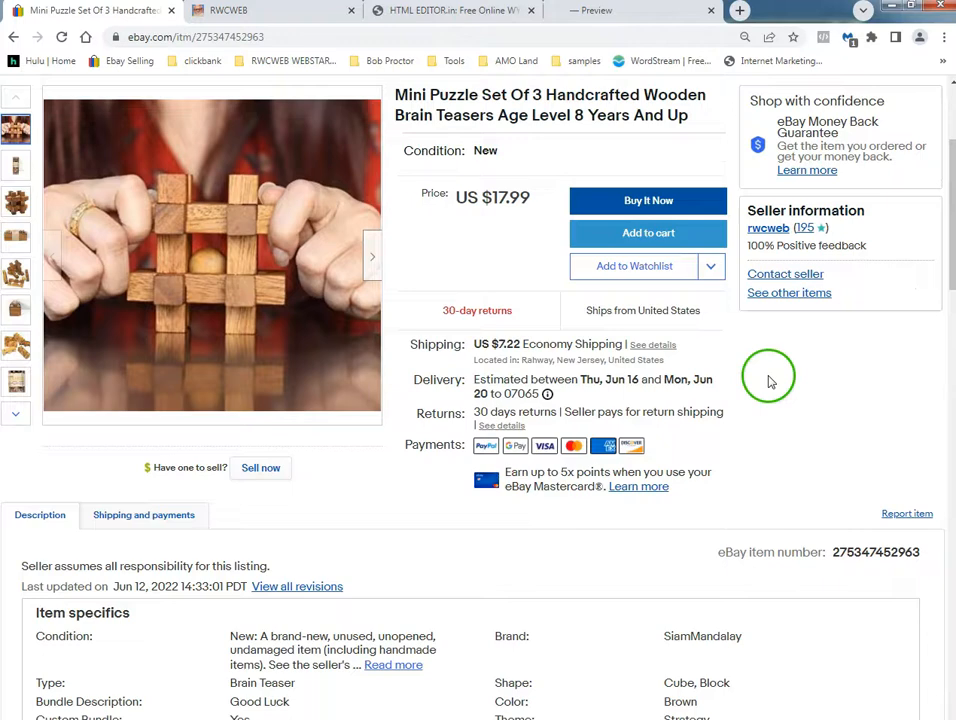
scroll(297, 444, up, 1)
scroll(326, 529, down, 2)
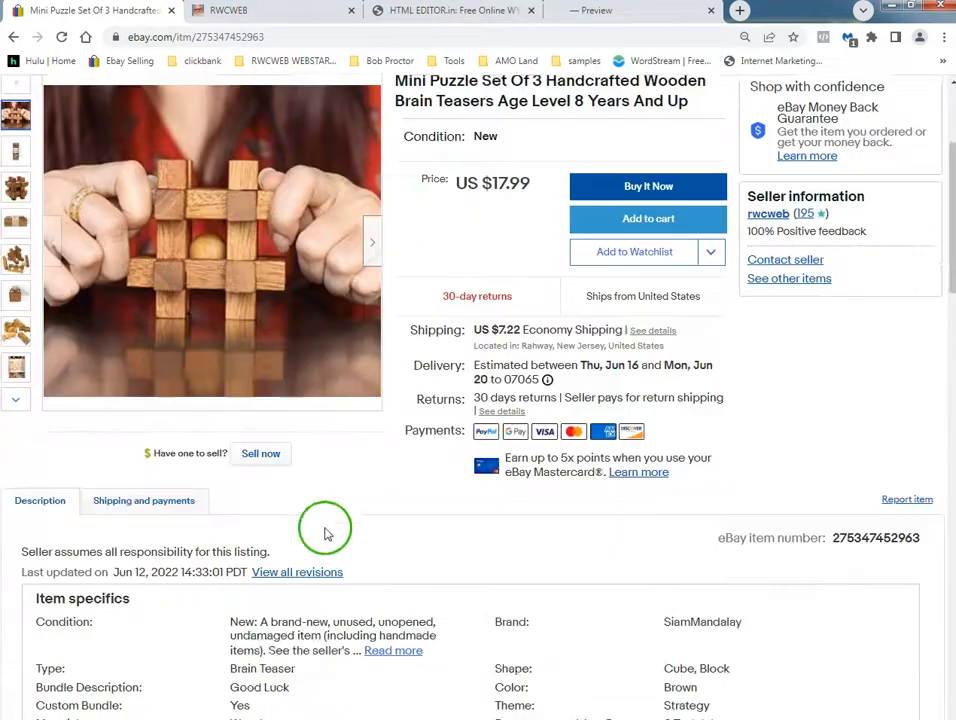
scroll(303, 495, up, 3)
scroll(290, 350, up, 1)
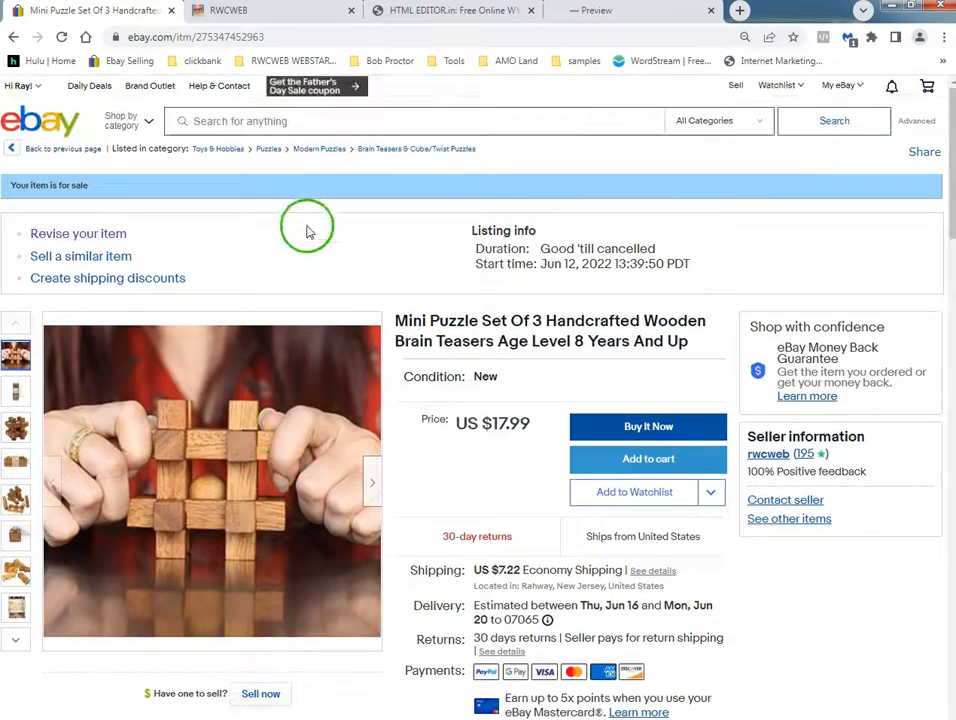
Switch to the RWCWEB website's home page.
click(285, 15)
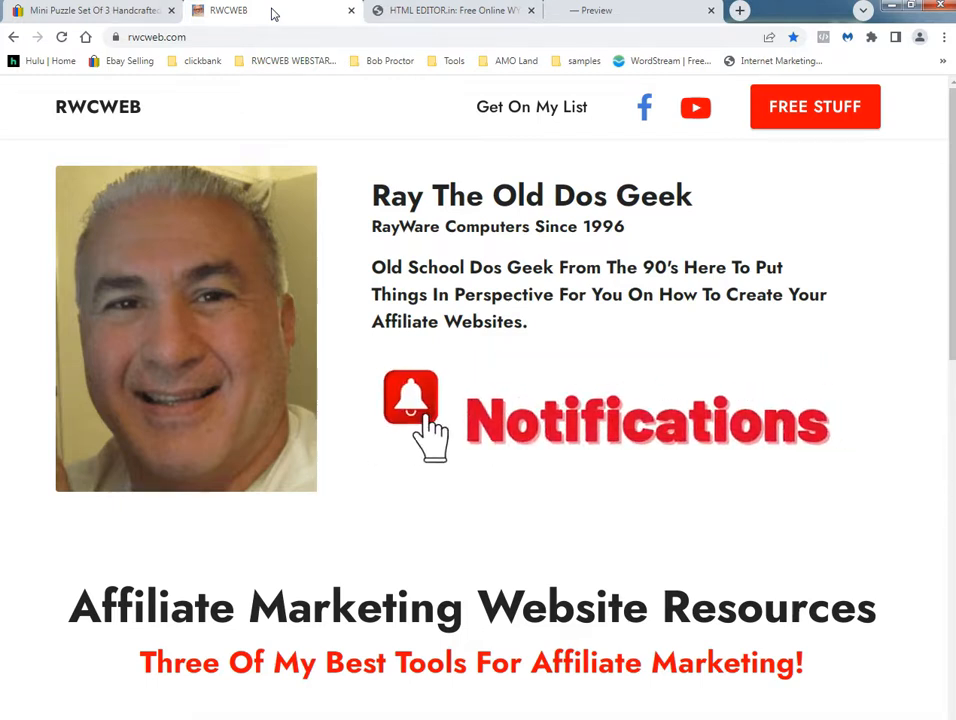
click(198, 108)
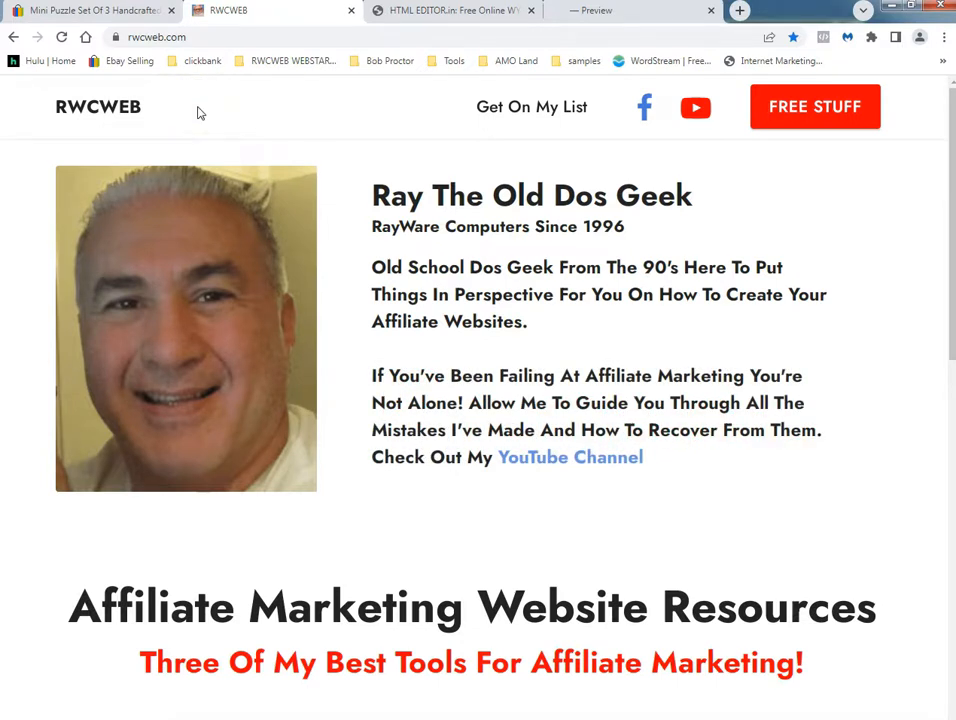